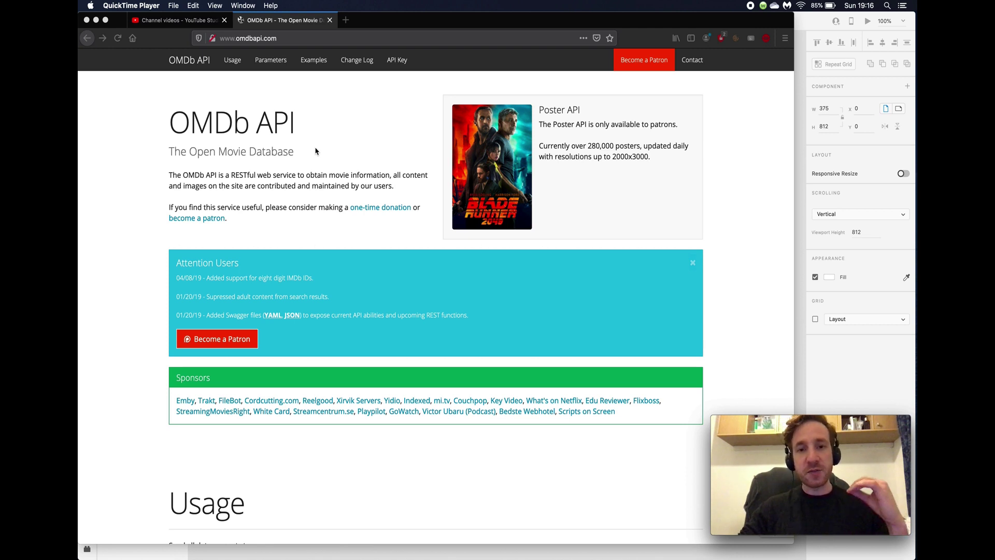
Review the OMDb API page's parameter tables for lookups by ID or title and by search.
scroll(316, 150, "down", 2)
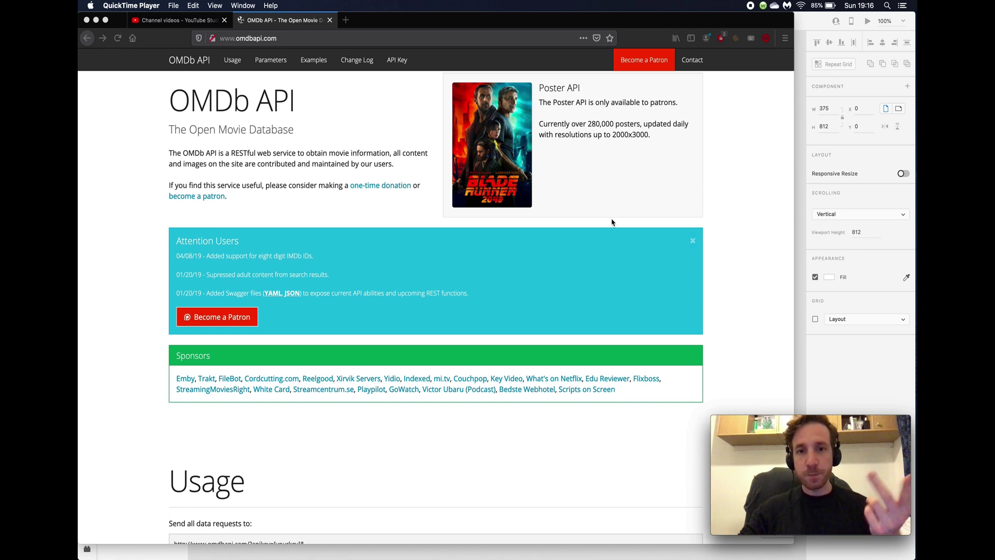
scroll(611, 222, "down", 10)
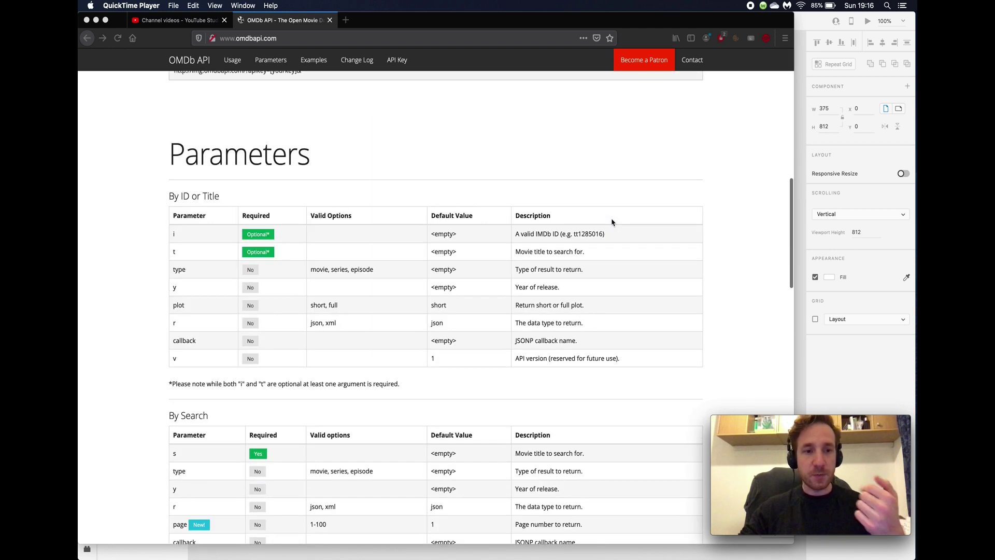
scroll(190, 318, "down", 3)
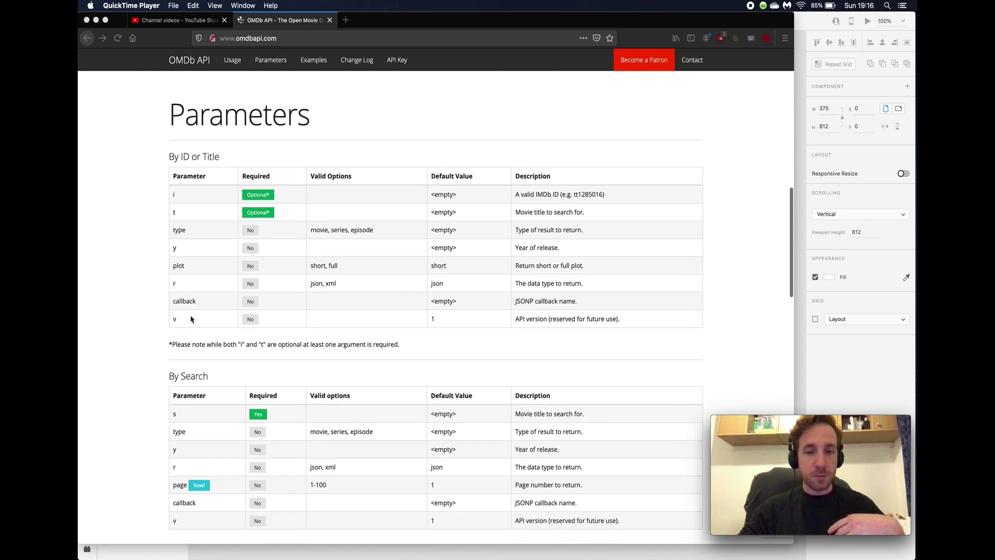
scroll(495, 277, "up", 12)
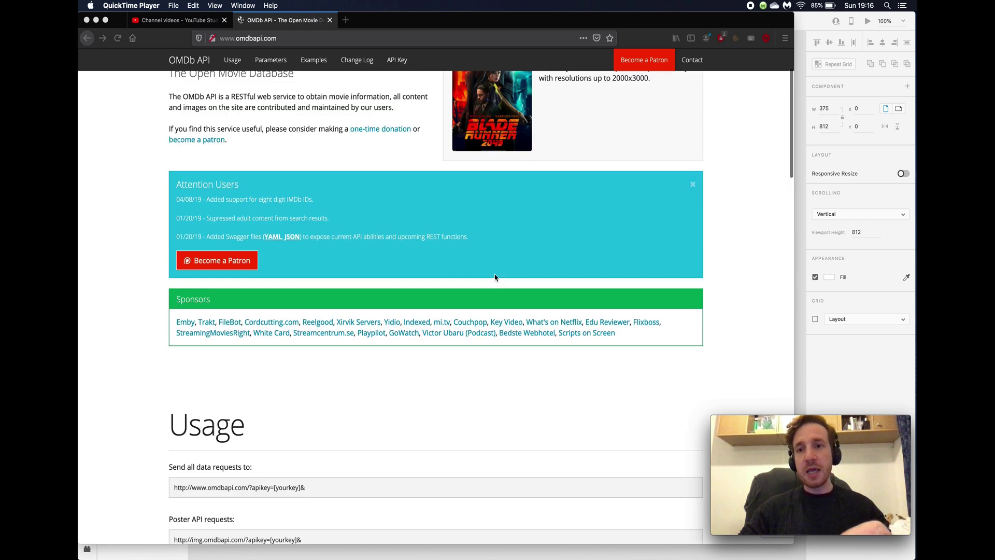
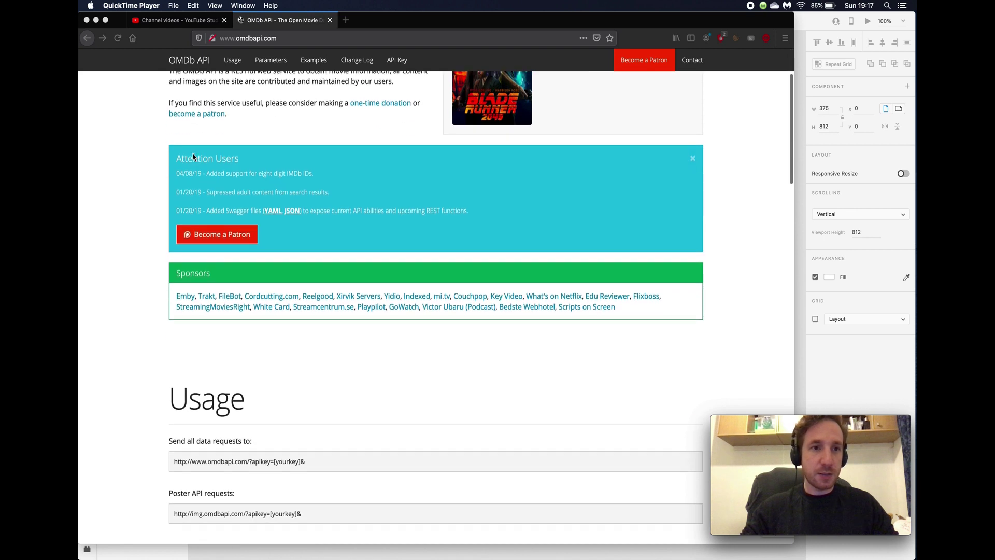
Switch from the browser to Adobe XD and rename the iPhone X, XS, 11 Pro artboard to Home Screen.
left_click(96, 20)
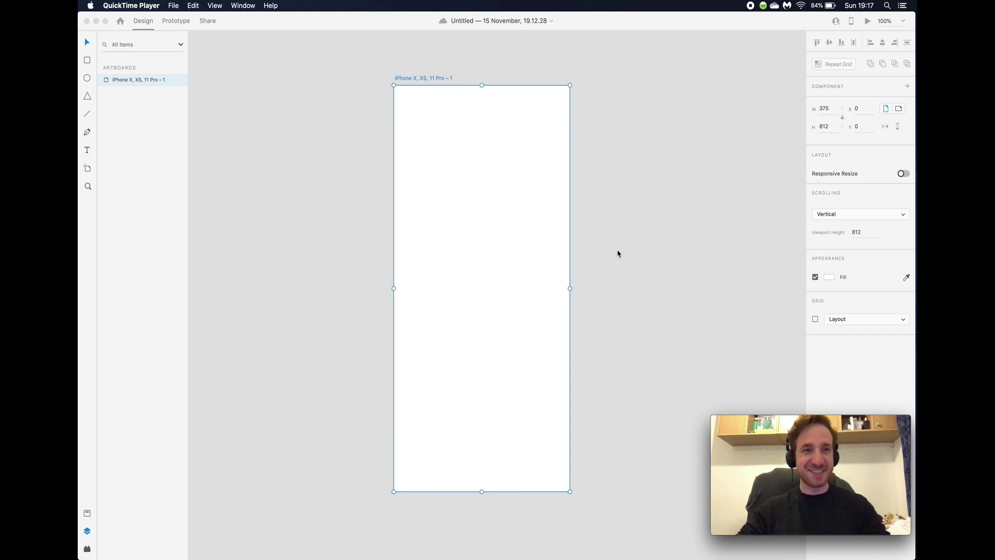
left_click(640, 223)
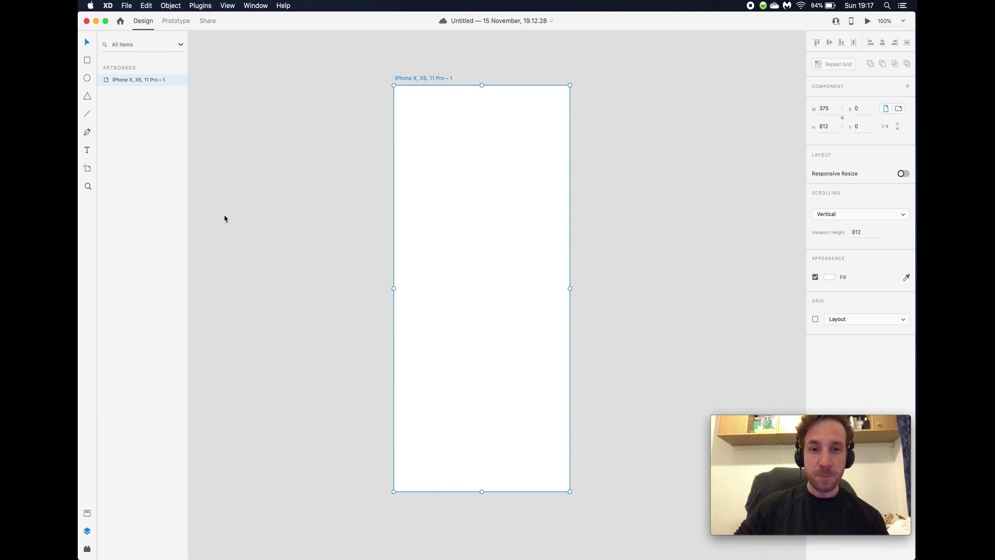
scroll(421, 261, "right", 2)
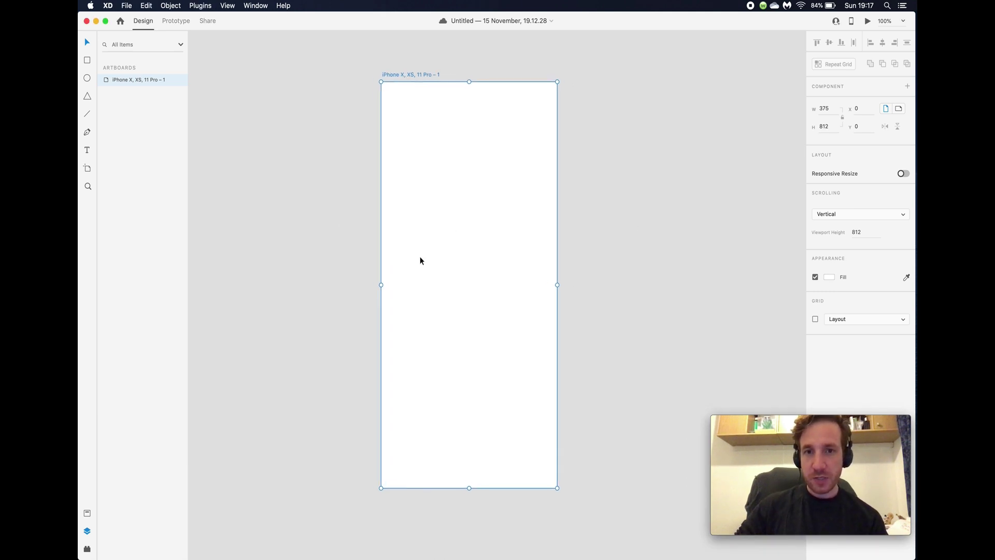
double_click(403, 72)
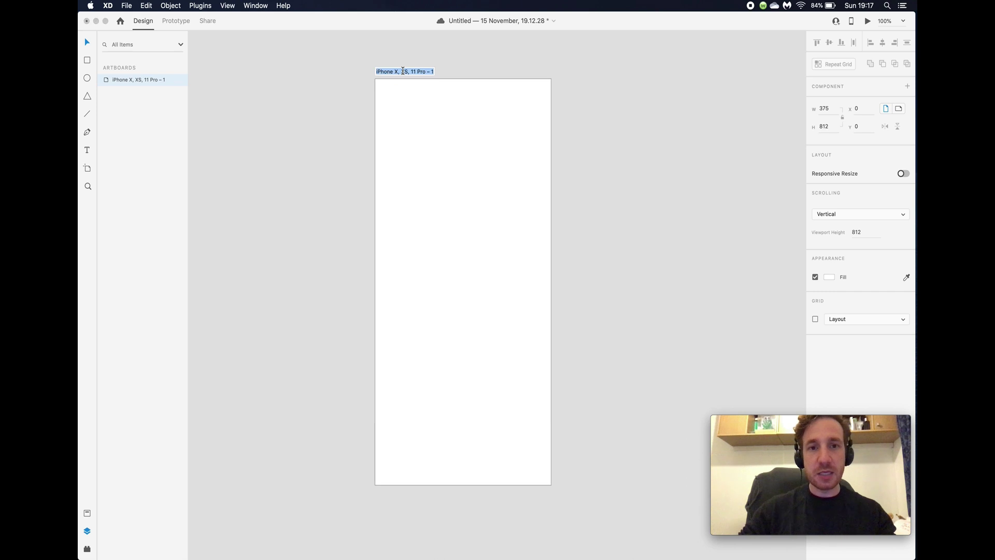
type("Home Screen")
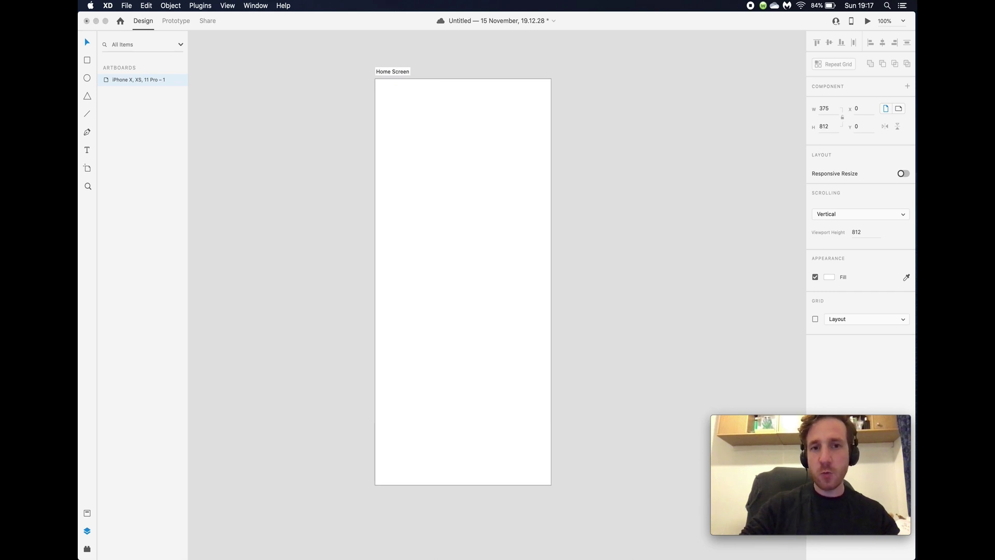
key("Return")
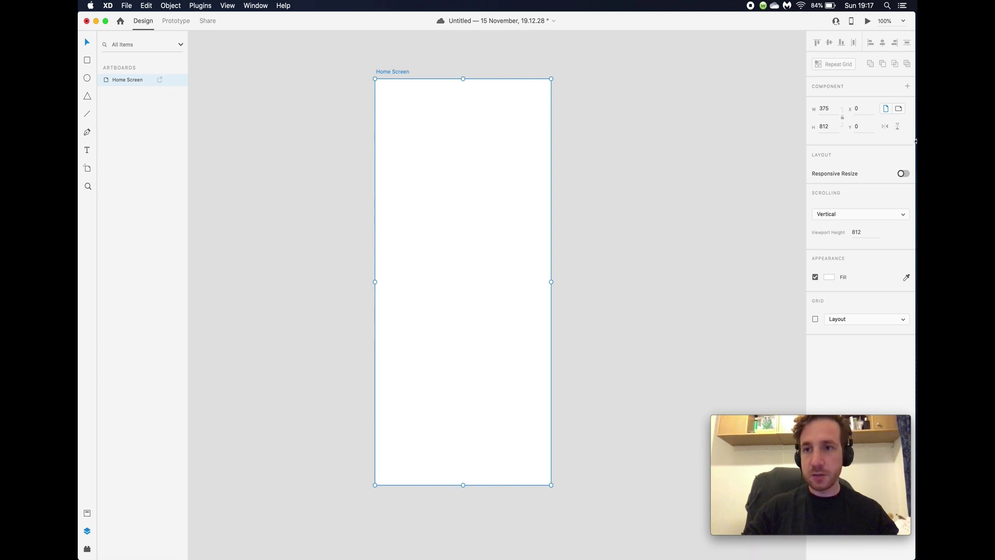
Add two more iPhone X, XS, 11 Pro artboards beside the Home Screen artboard.
left_click(307, 144)
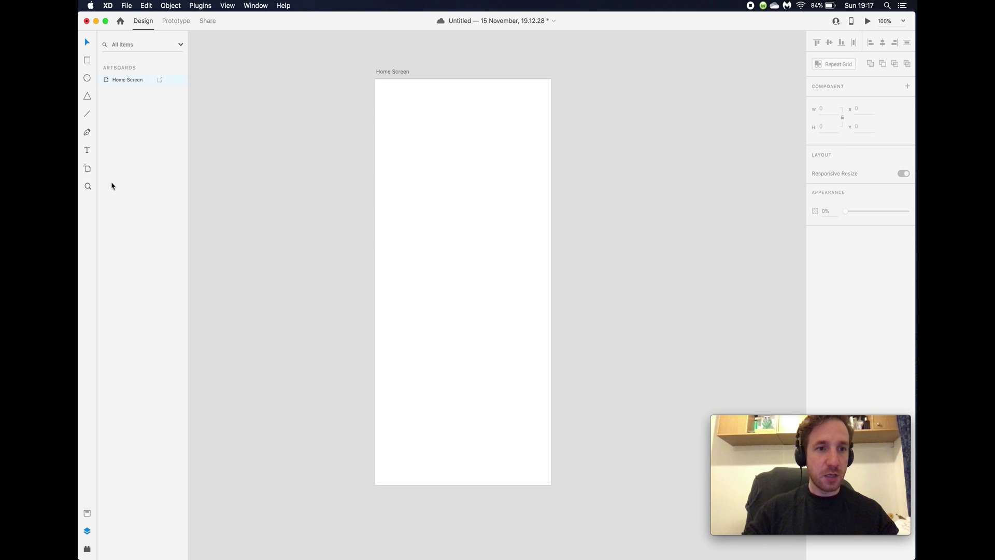
left_click(87, 168)
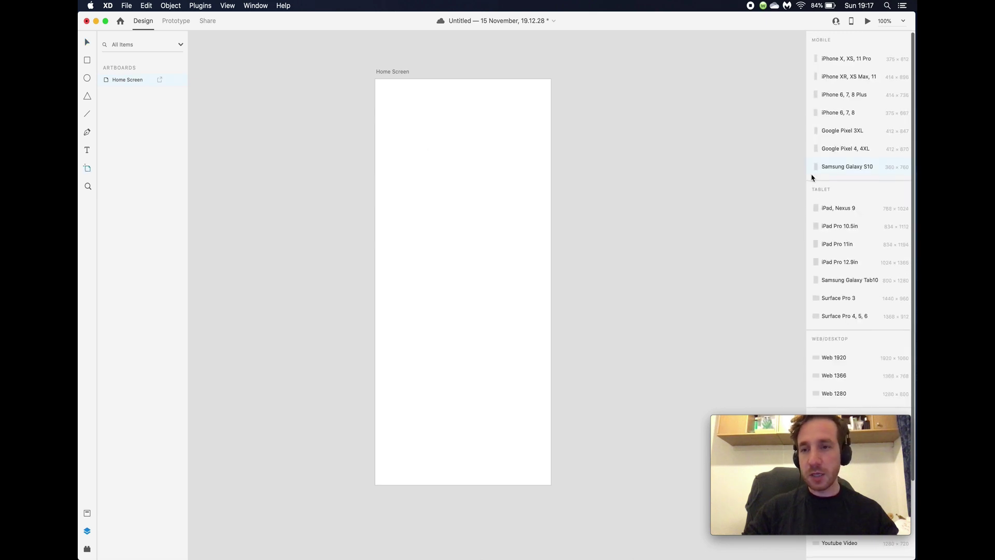
left_click(860, 59)
scroll(548, 147, "right", 1)
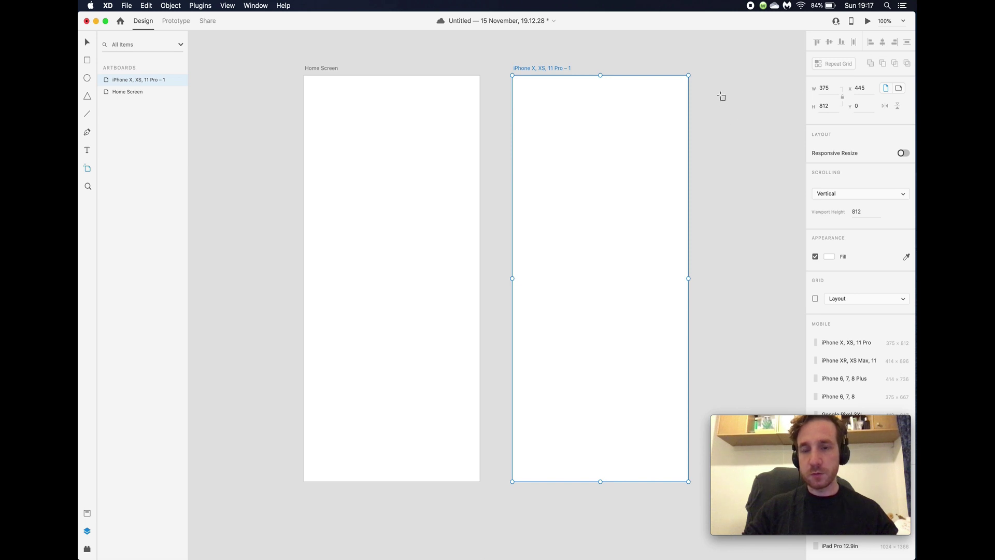
left_click(722, 96)
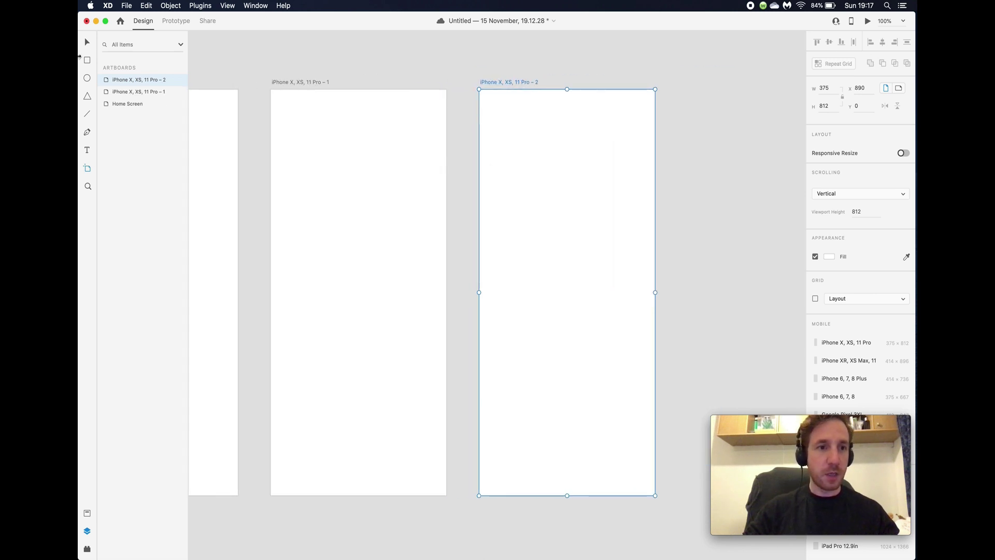
left_click(86, 45)
Rename the middle artboard to Search Result.
scroll(366, 234, "left", 5)
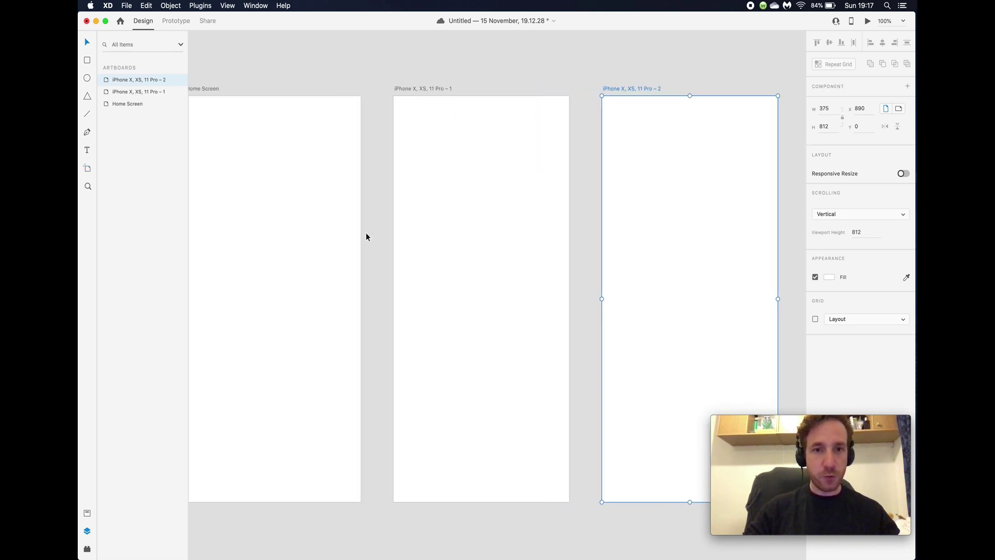
scroll(366, 237, "left", 2)
left_click(474, 97)
double_click(461, 96)
type("Search Result")
key("Return")
Rename the third artboard to Movie Details.
scroll(581, 85, "right", 2)
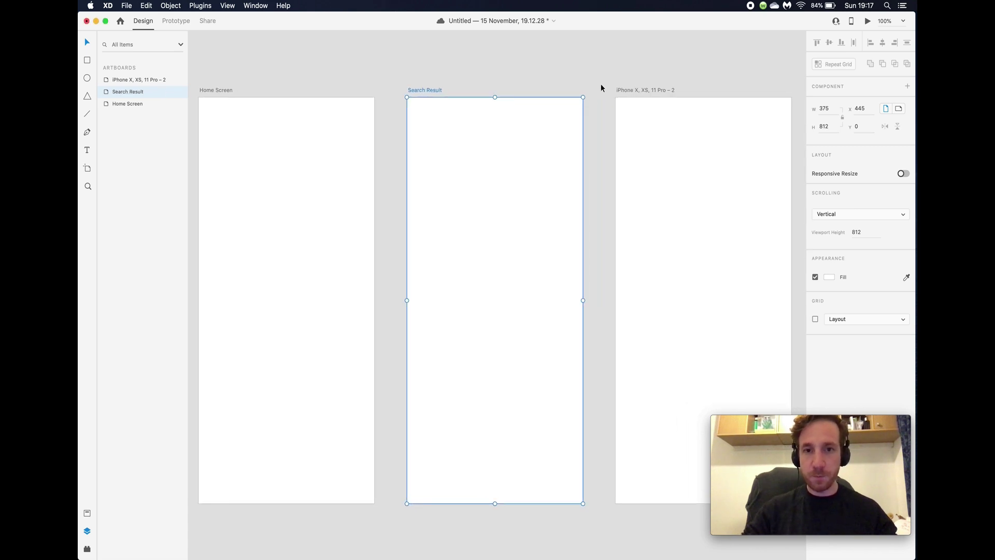
double_click(649, 91)
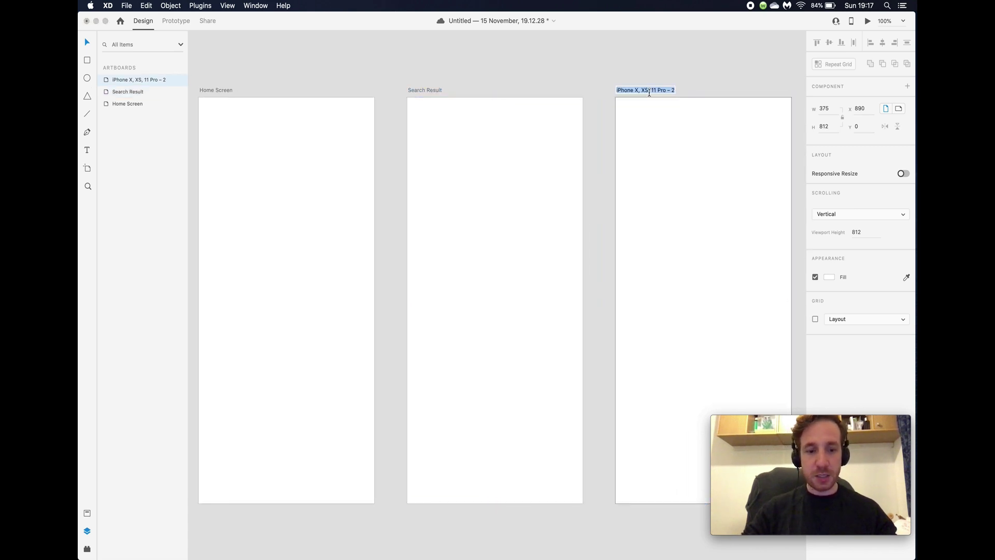
type("Movie Details")
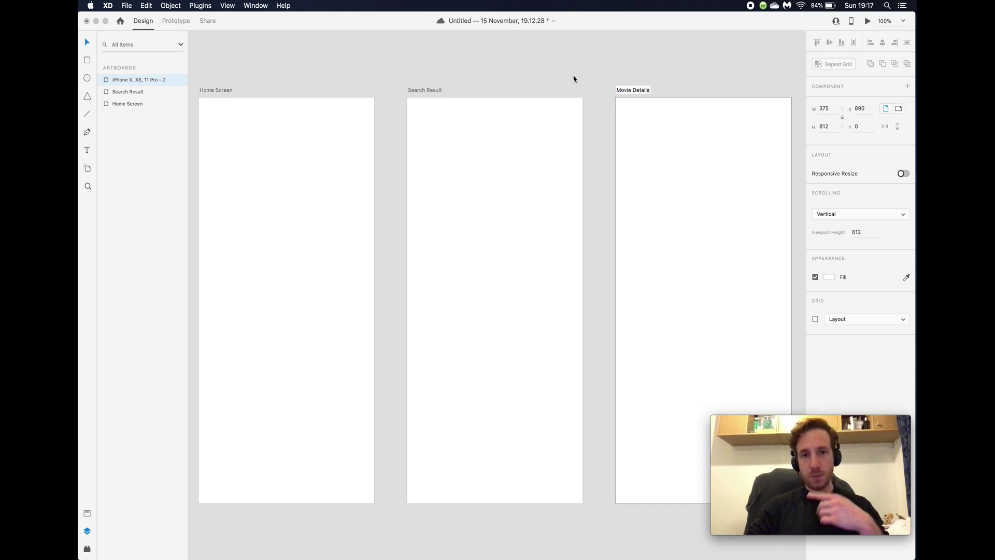
key("Return")
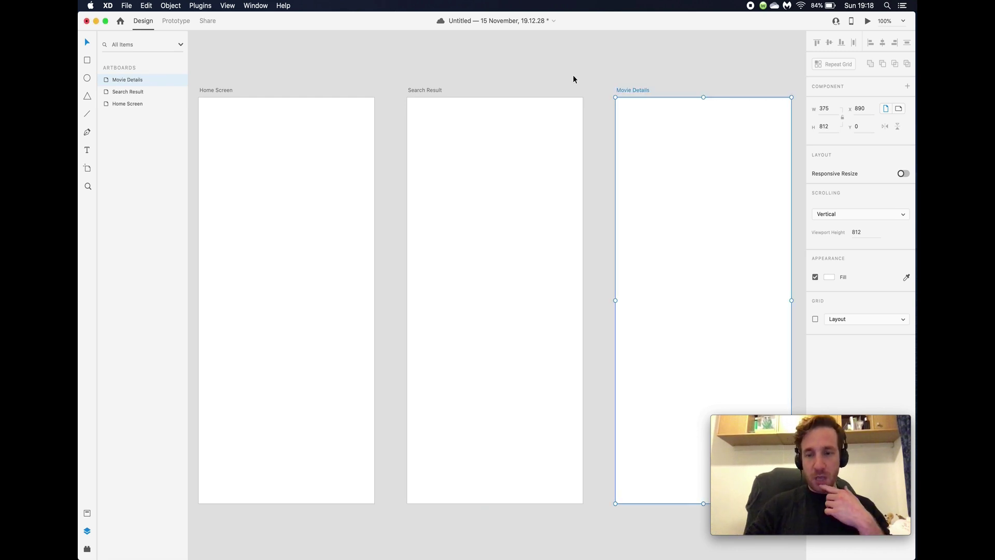
scroll(322, 201, "left", 3)
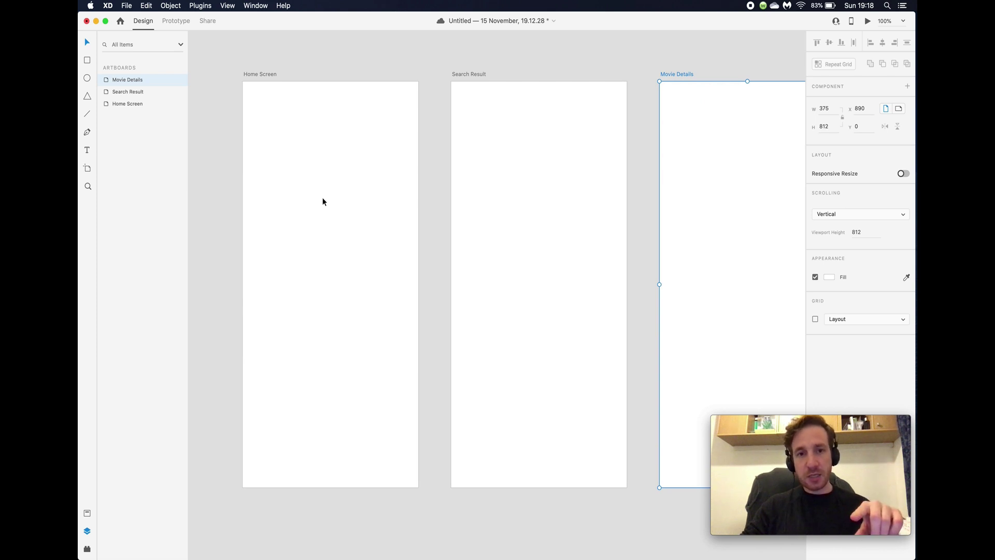
scroll(530, 185, "right", 2)
scroll(530, 186, "down", 1)
left_click(529, 188)
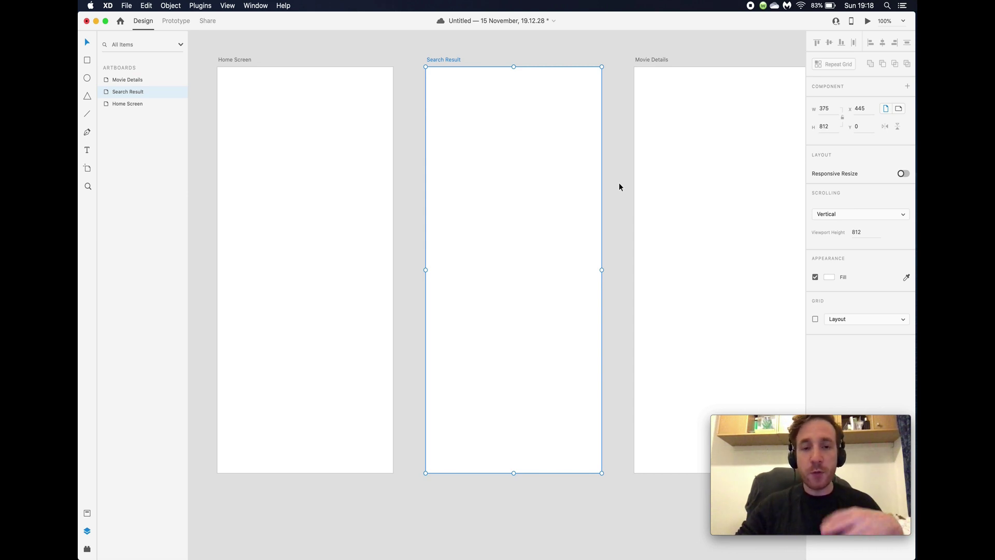
left_click(304, 253)
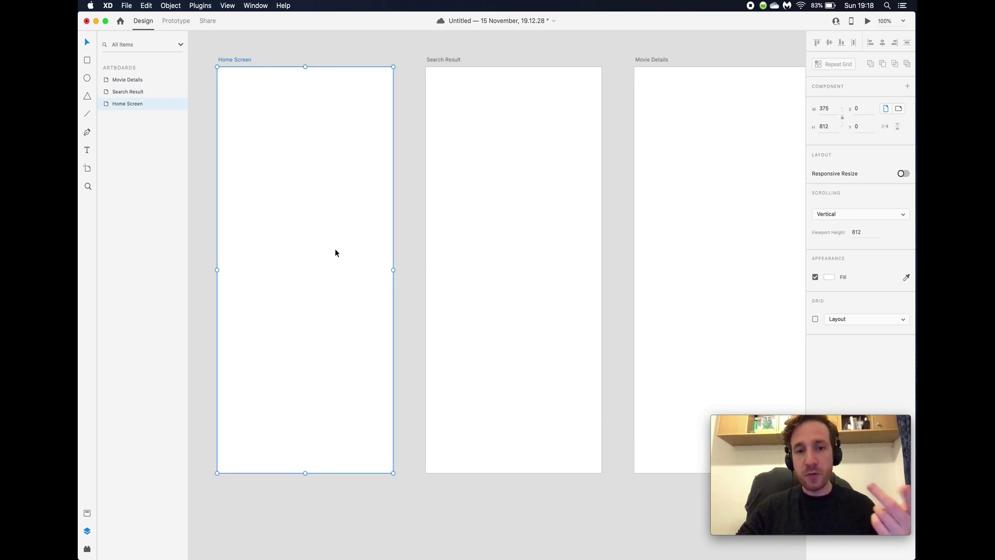
left_click(523, 187)
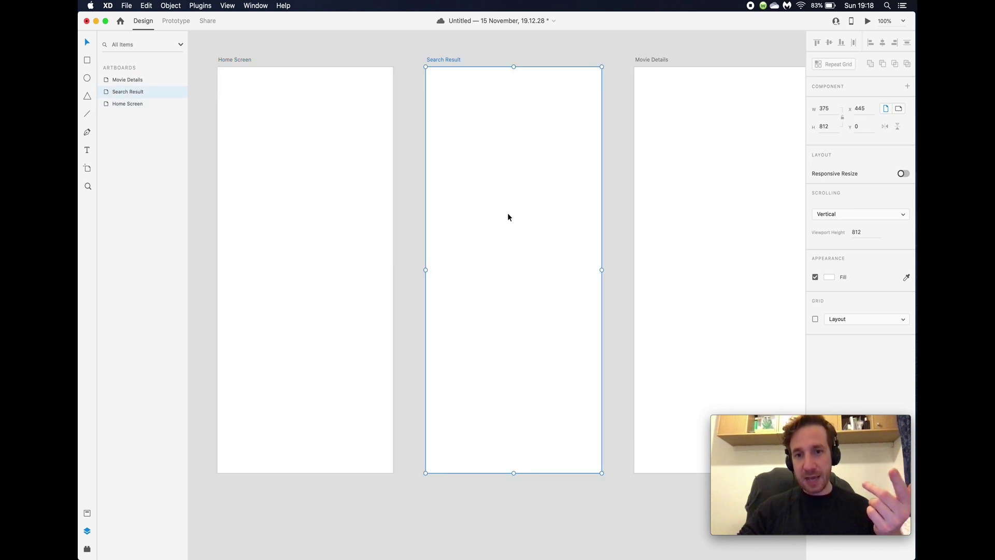
scroll(639, 350, "right", 2)
scroll(639, 349, "down", 1)
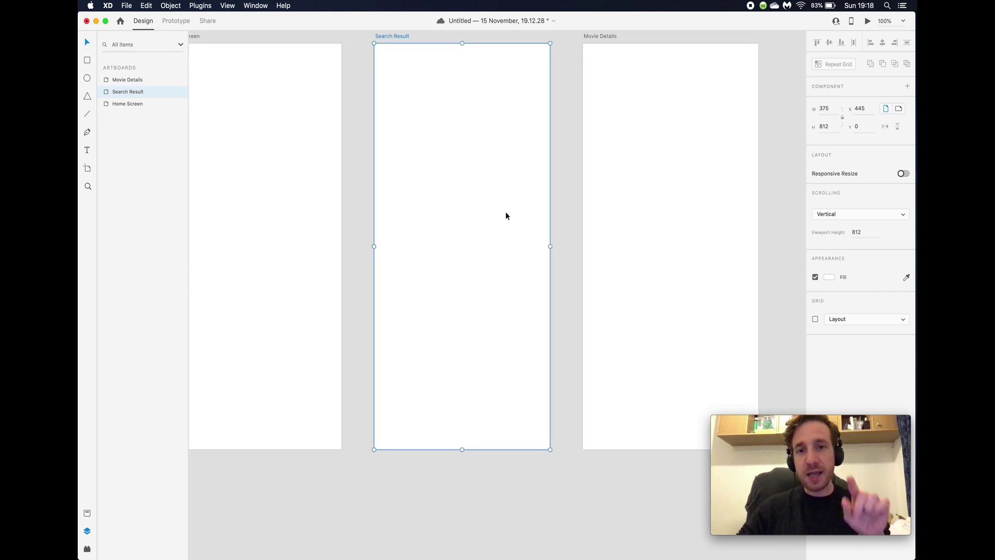
scroll(599, 210, "right", 2)
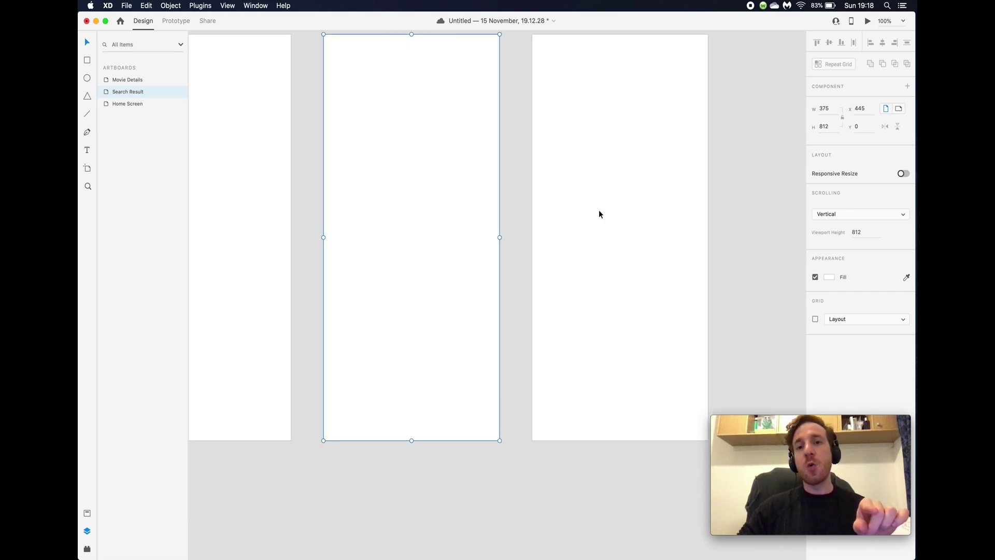
left_click(711, 201)
scroll(710, 200, "up", 2)
scroll(710, 200, "right", 1)
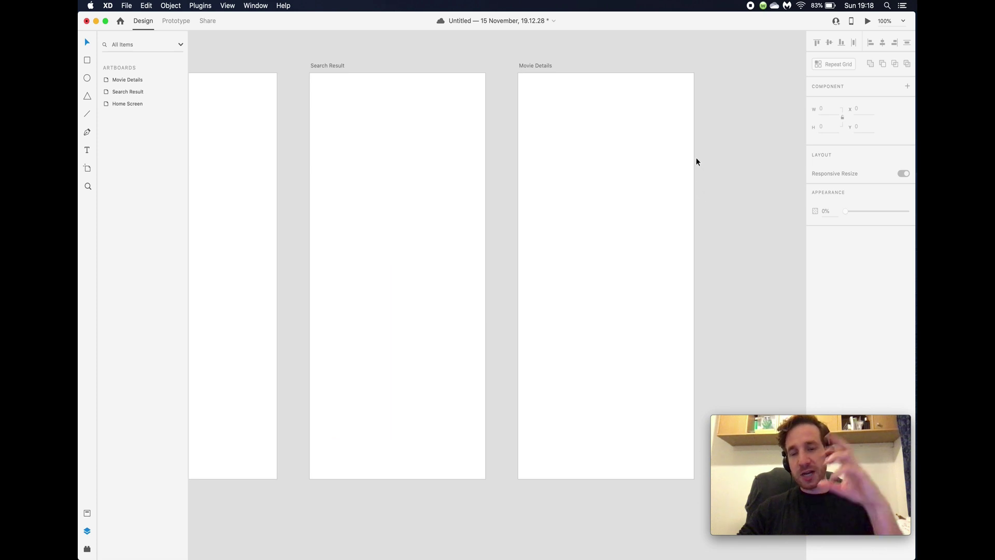
scroll(696, 161, "left", 5)
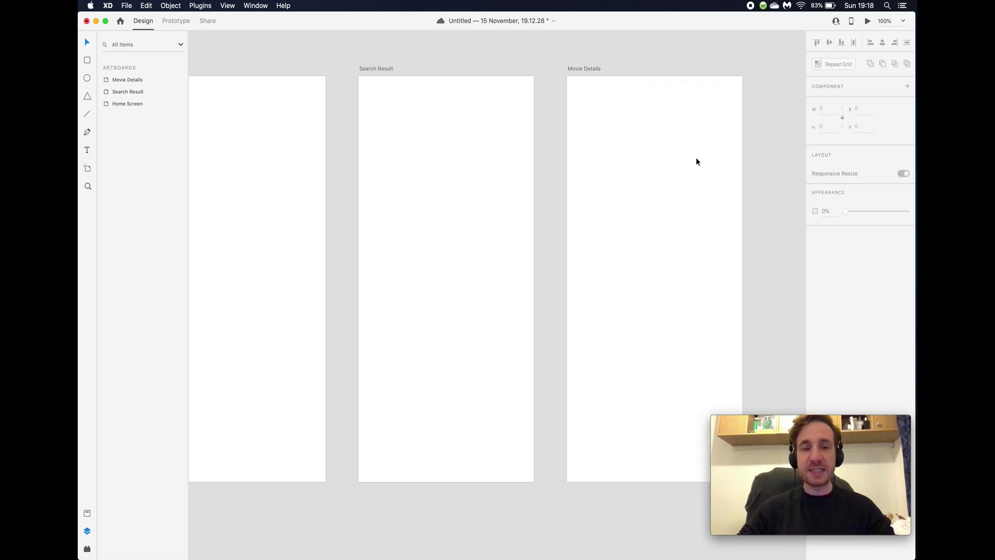
scroll(696, 162, "left", 2)
scroll(696, 161, "up", 1)
left_click(375, 234)
scroll(211, 180, "left", 2)
left_click(259, 176)
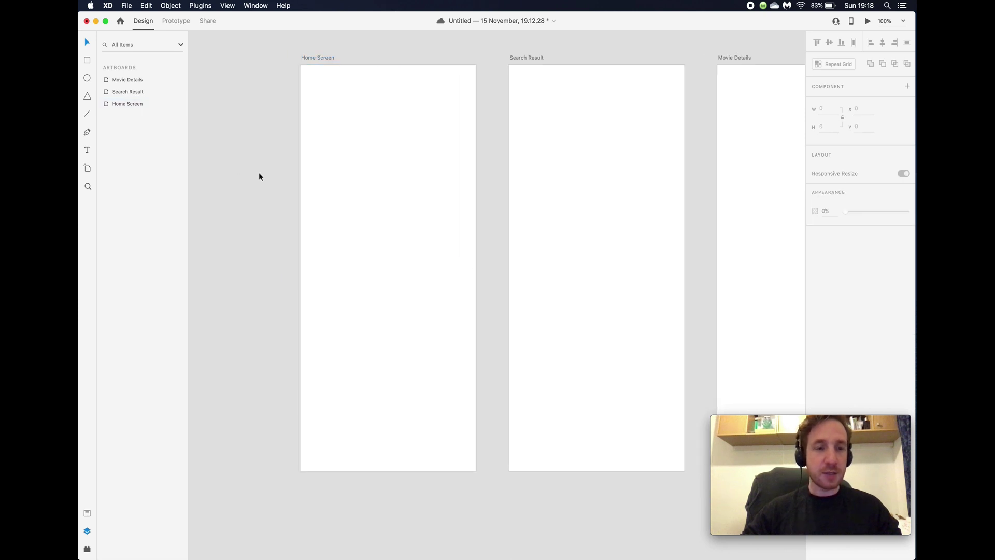
Draw a rectangle about 59 high across the middle of the Home Screen artboard and resize it to about 337 wide with equal side margins.
left_click(88, 60)
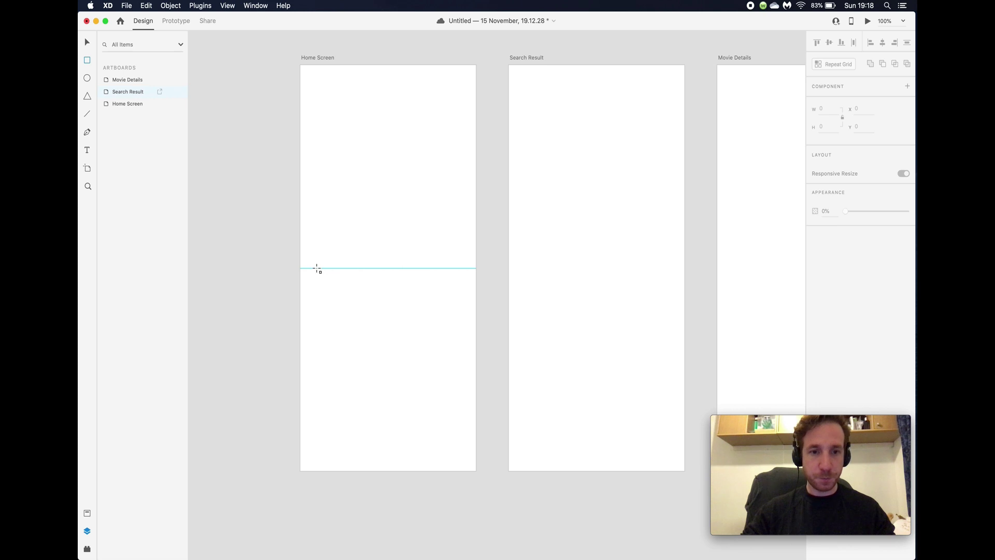
mouse_move(318, 268)
left_mouse_down()
mouse_move(466, 264)
mouse_move(458, 298)
left_mouse_up()
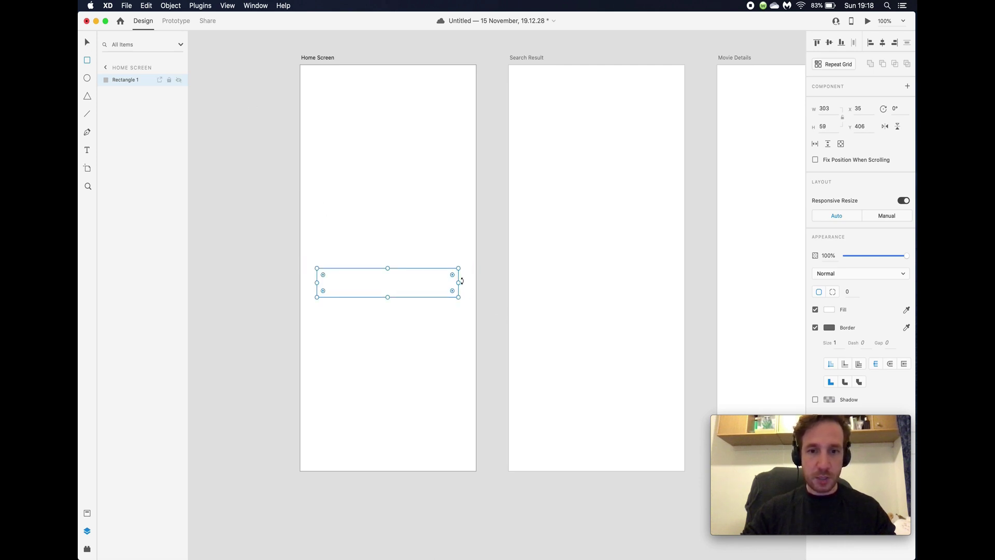
mouse_move(459, 284)
left_mouse_down()
mouse_move(484, 282)
mouse_move(476, 283)
left_mouse_up()
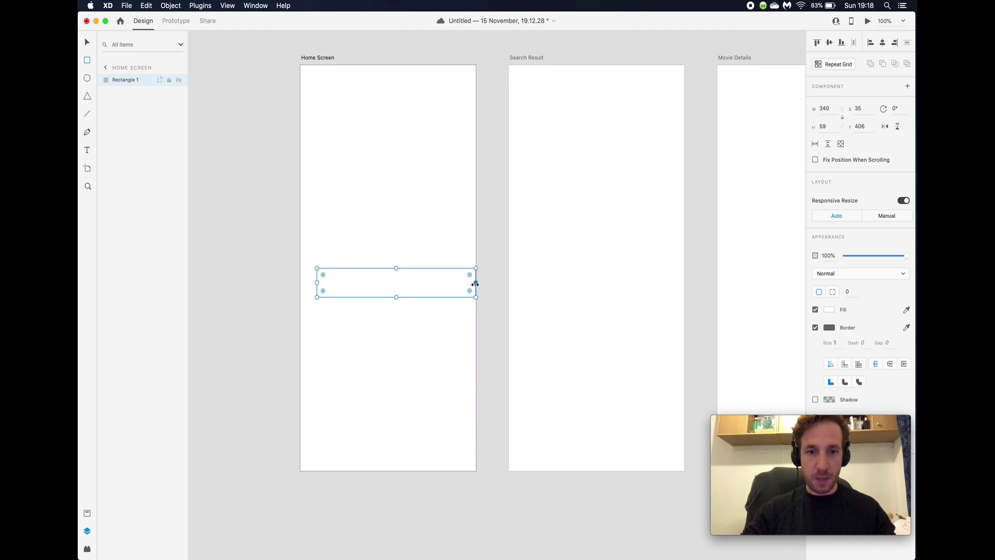
left_click_drag(317, 282, 301, 283)
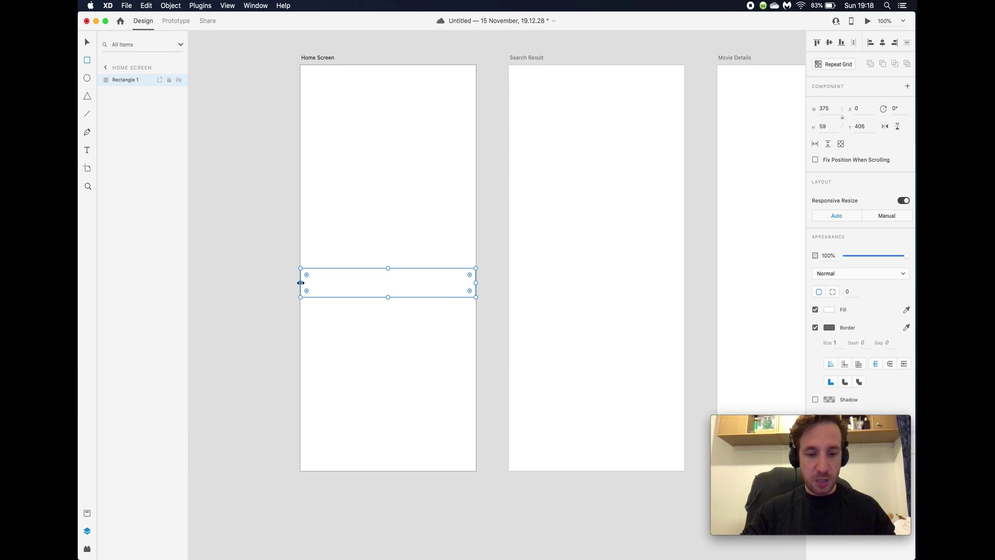
right_click(302, 284)
left_click(285, 281)
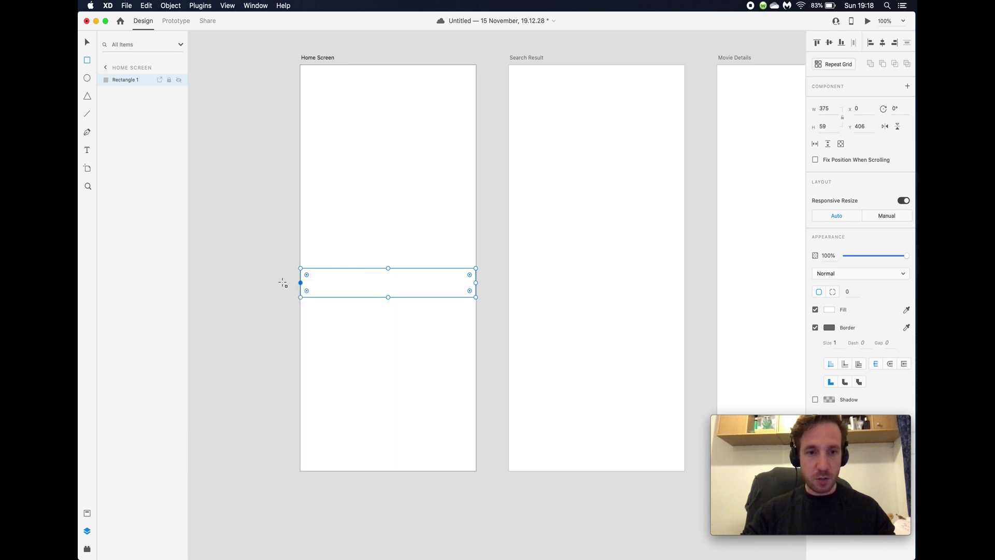
left_click_drag(300, 283, 309, 283)
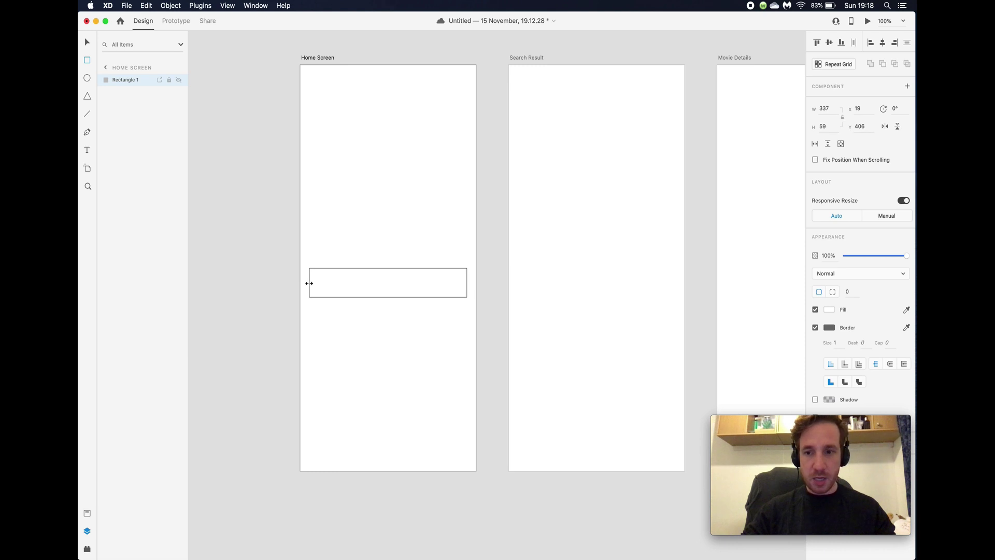
Round the Home Screen rectangle's corners to a radius of 30 and reduce its height to about 40.
left_click_drag(310, 283, 309, 283)
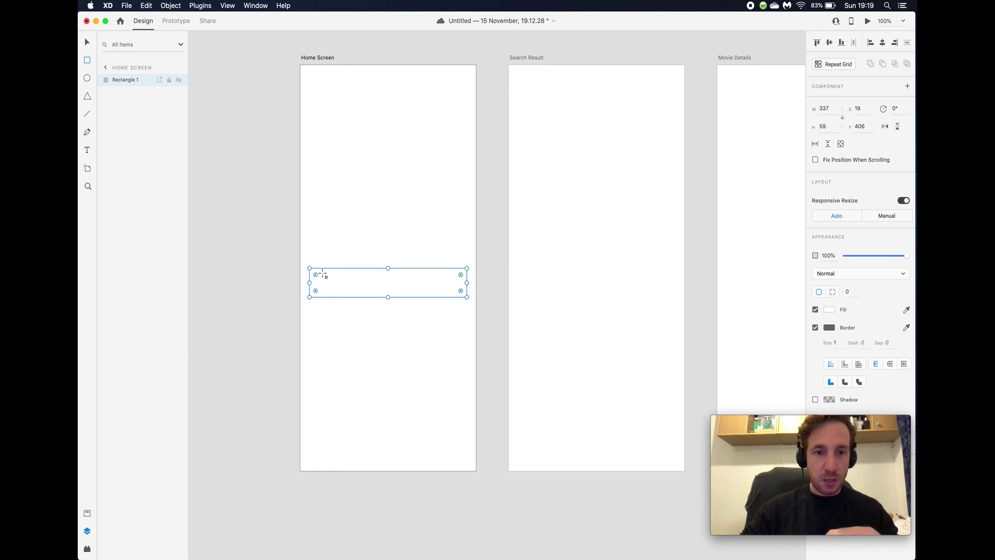
left_click_drag(316, 275, 342, 286)
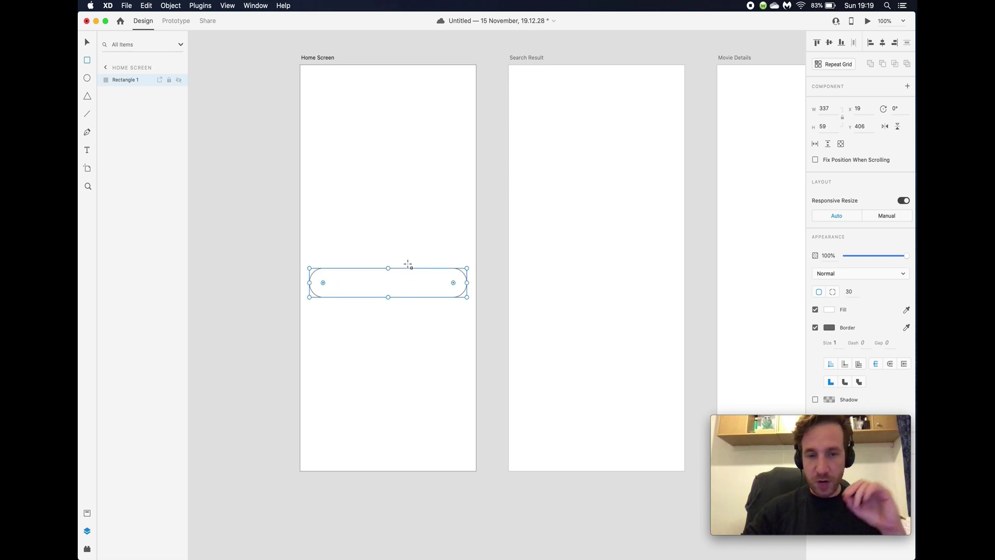
left_click_drag(389, 269, 388, 296)
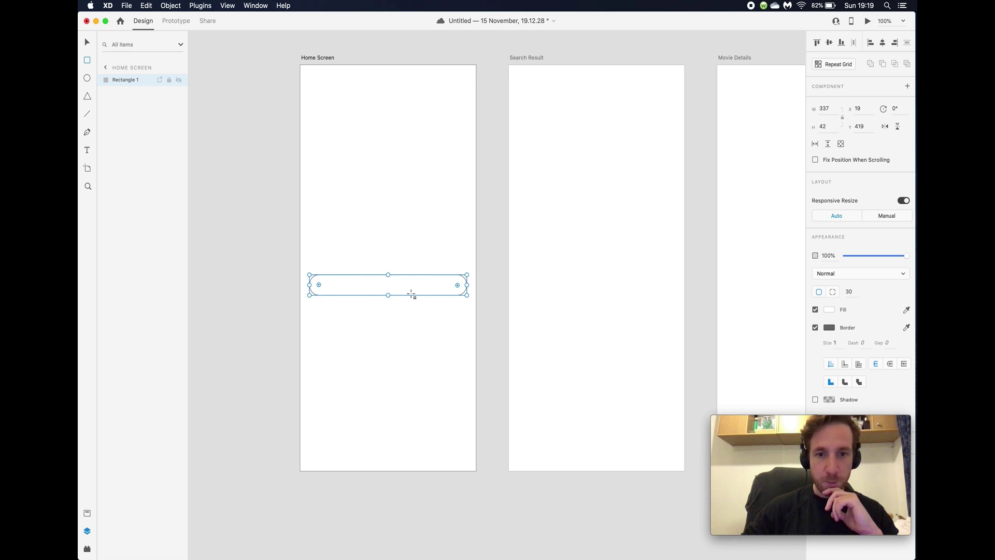
left_click_drag(388, 295, 389, 294)
left_click(87, 43)
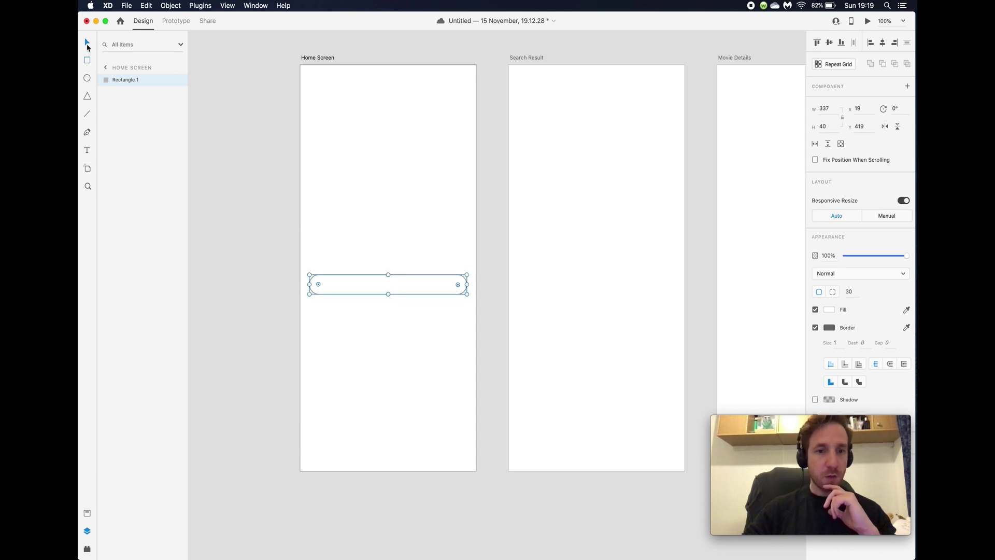
Move the rounded search bar above the Home Screen artboard's vertical centre, to a Y position of about 326.
left_click_drag(415, 293, 413, 272)
left_click(271, 284)
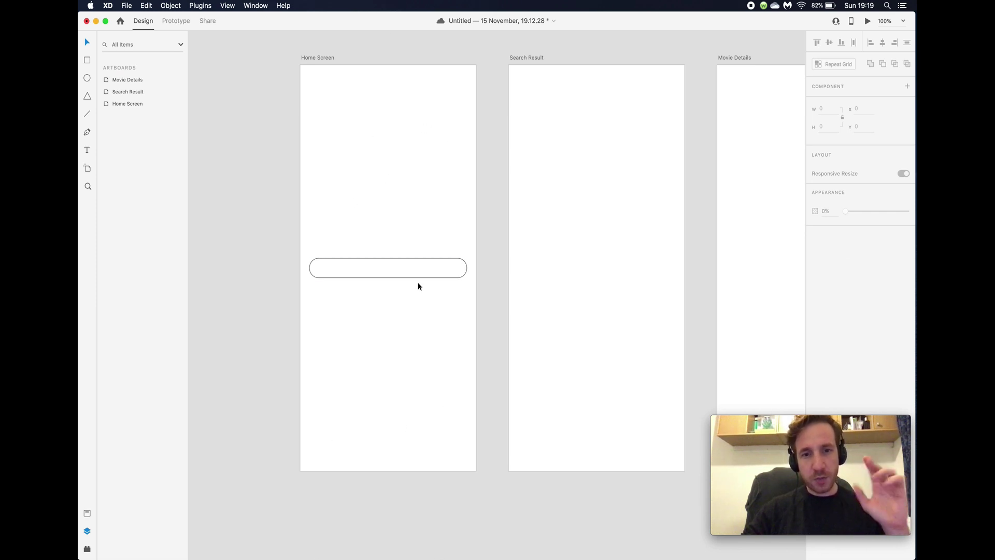
left_click_drag(416, 271, 418, 248)
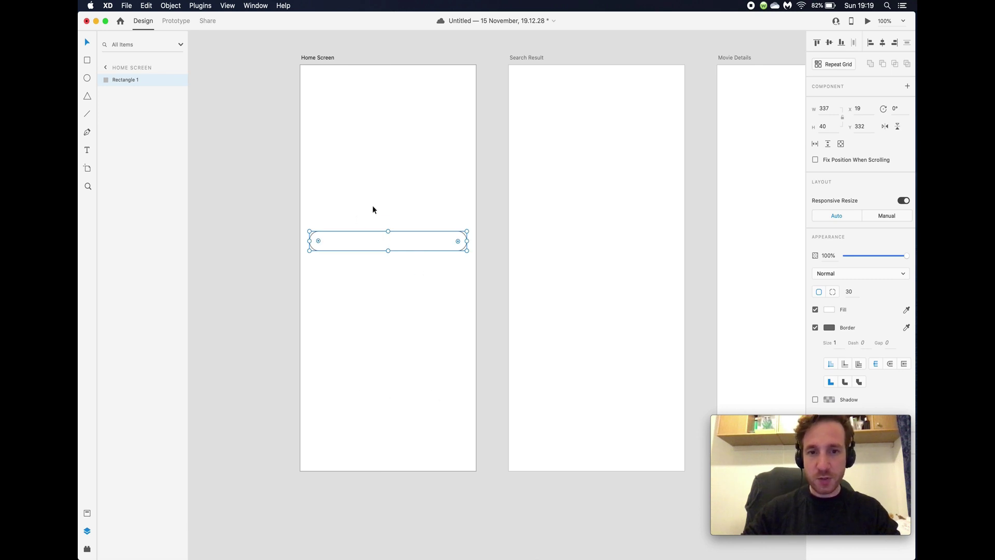
left_click_drag(420, 238, 421, 263)
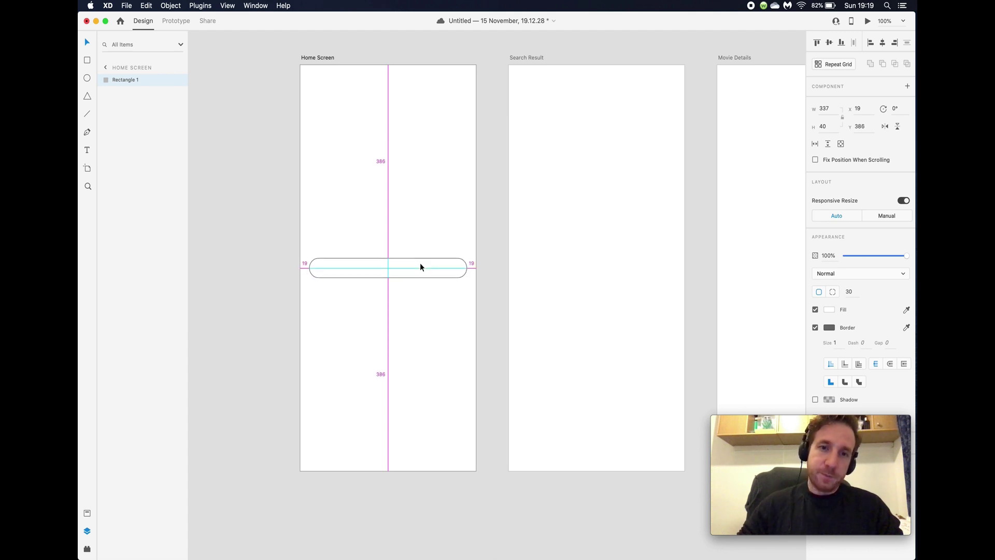
left_click_drag(419, 263, 421, 234)
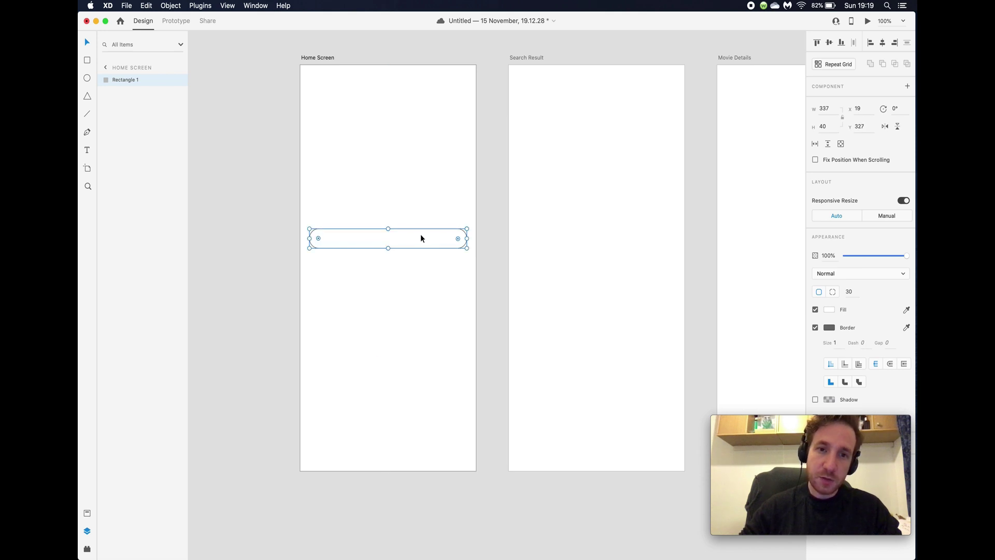
left_click(225, 277)
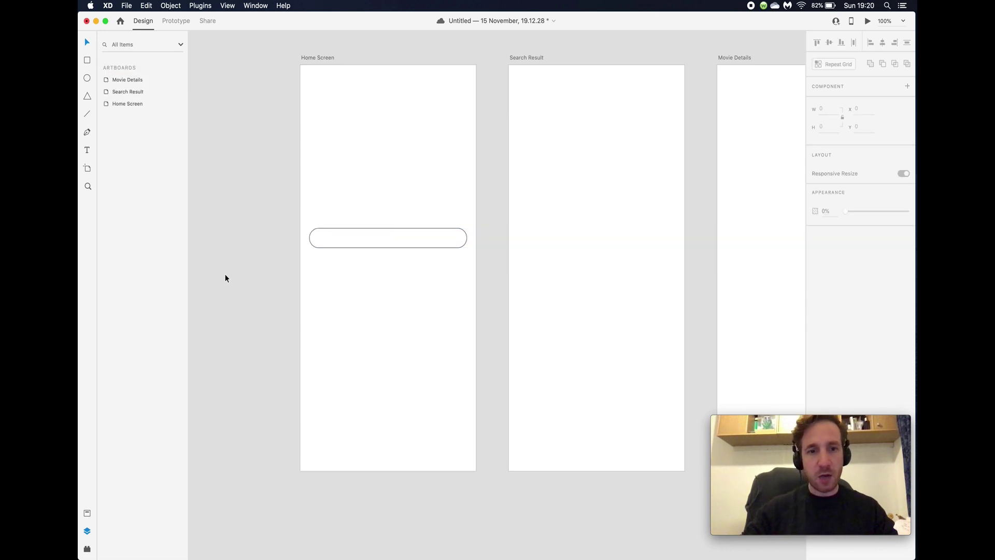
Reduce the search bar's corner radius to about 12.
scroll(214, 275, "up", 3)
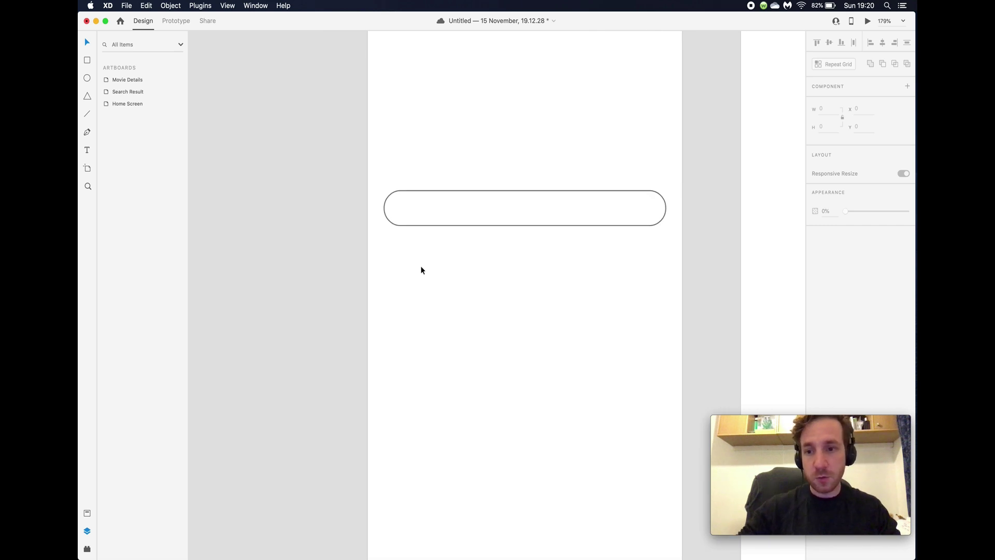
scroll(421, 267, "down", 2)
left_click(452, 223)
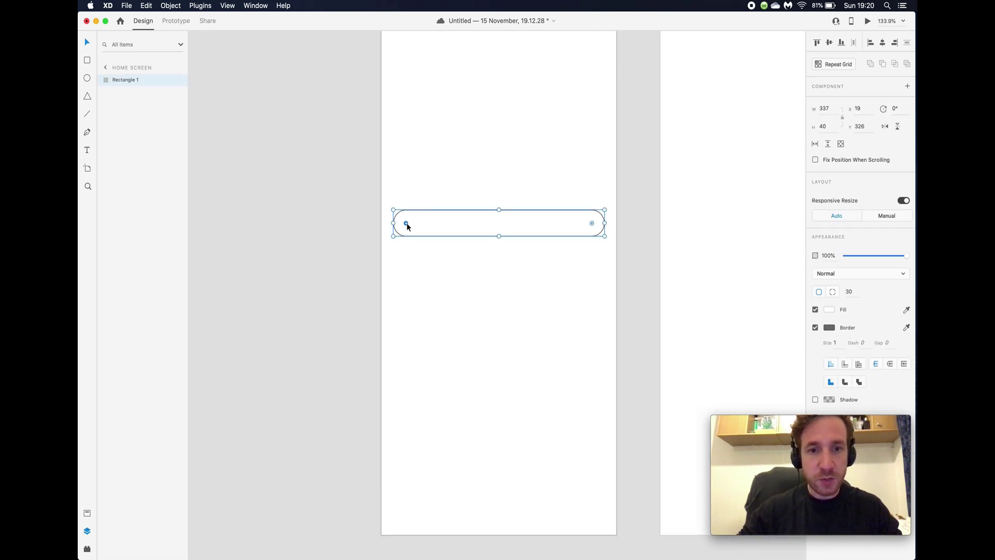
left_click_drag(405, 223, 399, 218)
left_click(345, 247)
scroll(344, 248, "down", 2)
scroll(343, 248, "down", 3)
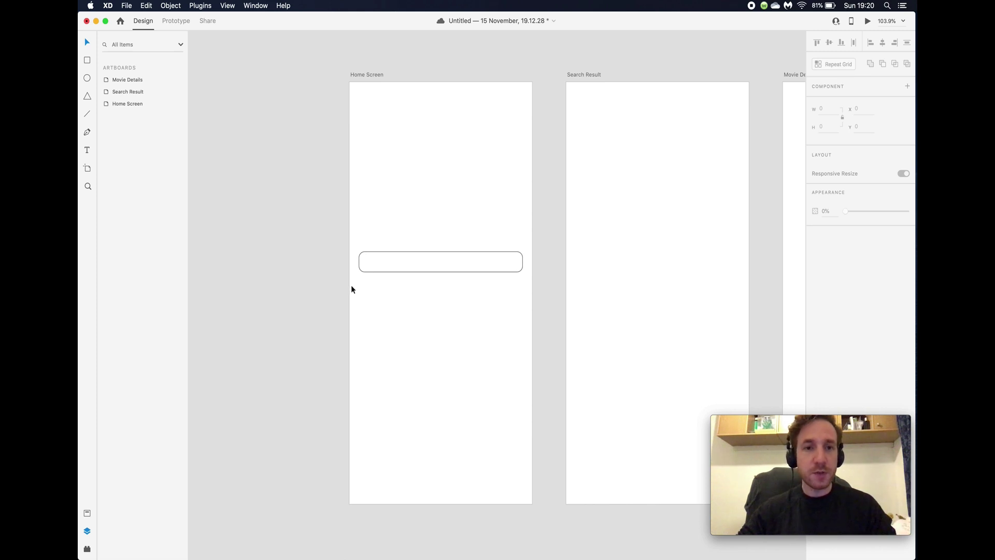
scroll(288, 285, "right", 2)
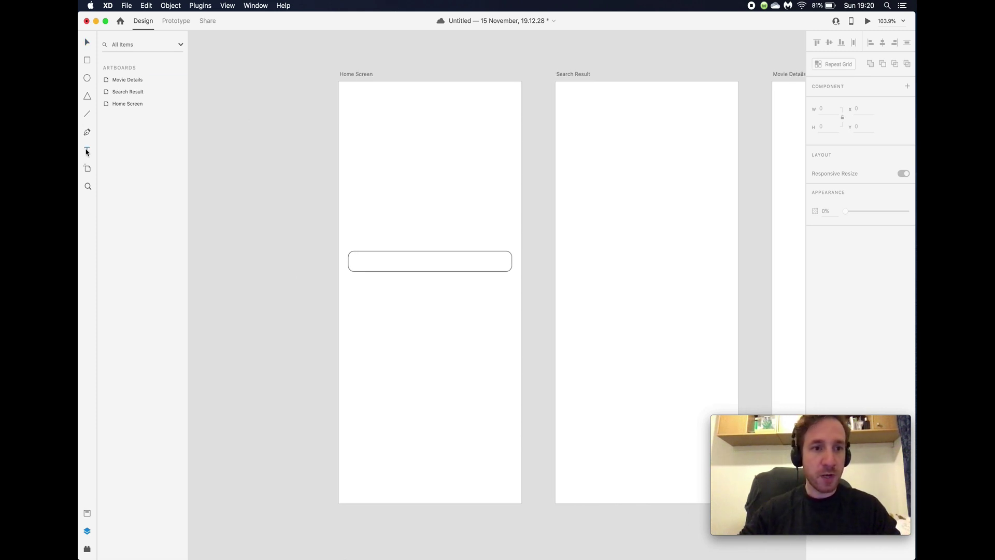
Add the two-line title "Ovid’s Movie Browser" above the search bar, with "Browser" on the second line.
left_click(420, 198)
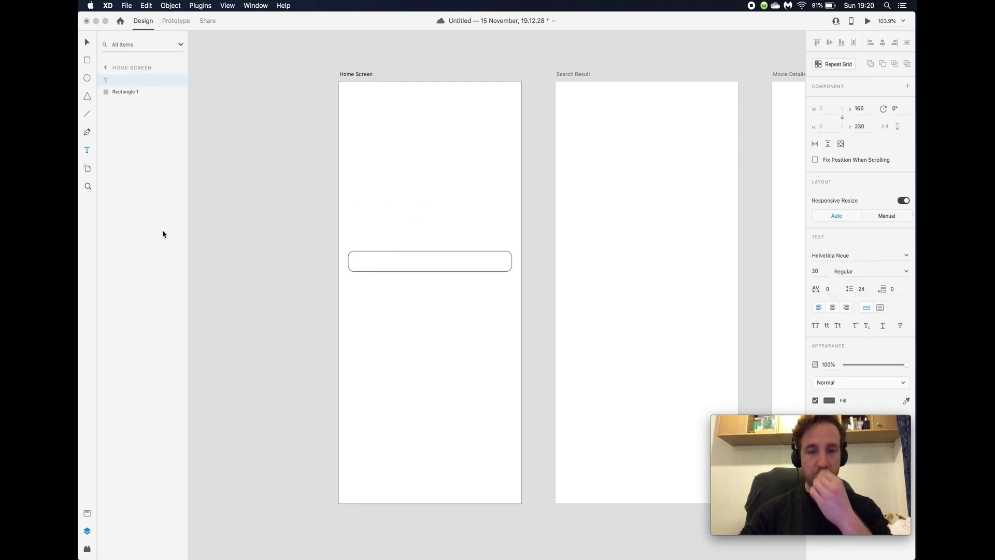
type("Ovid’s O")
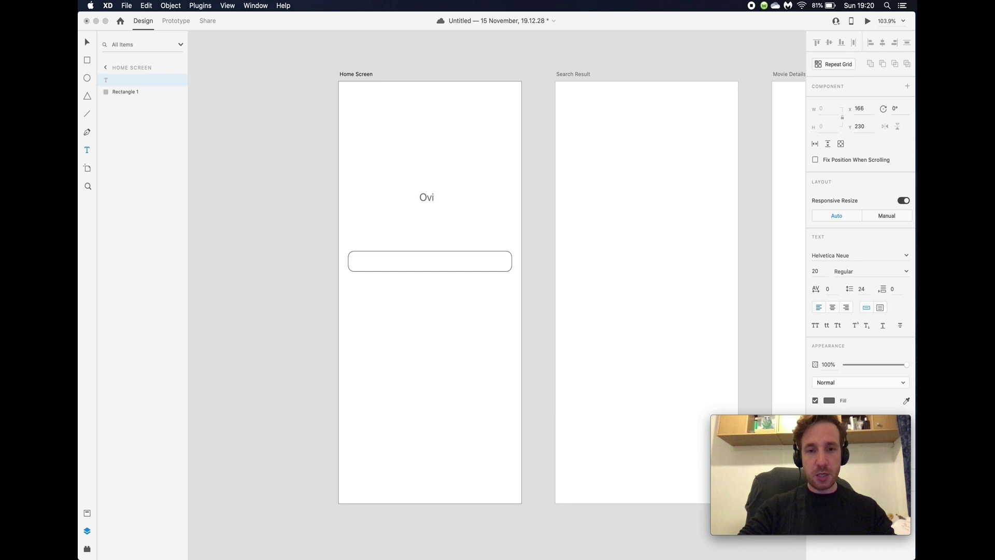
key("BackSpace")
type("Movie")
key("Return")
type("Browser")
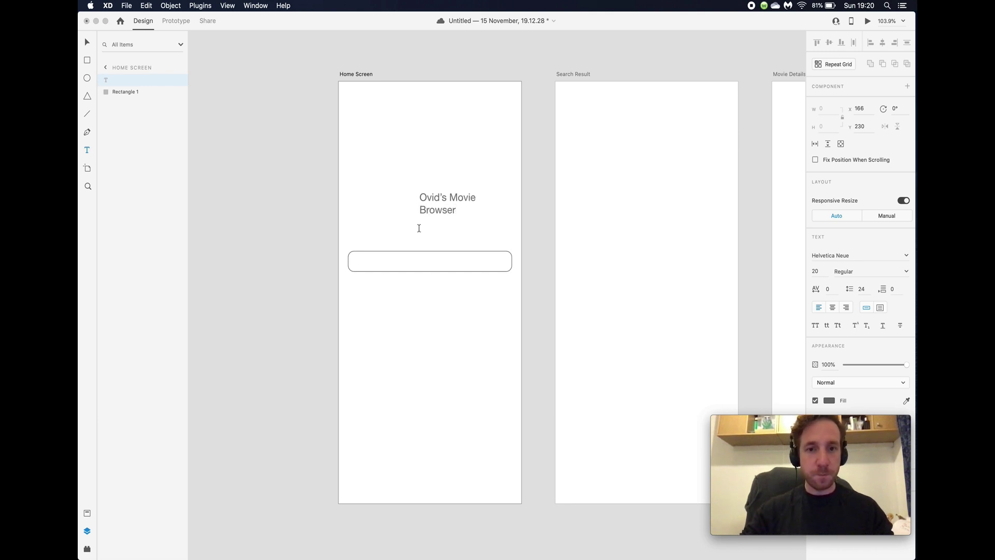
Centre-align the title text and set its font size to 32.
key("super+a")
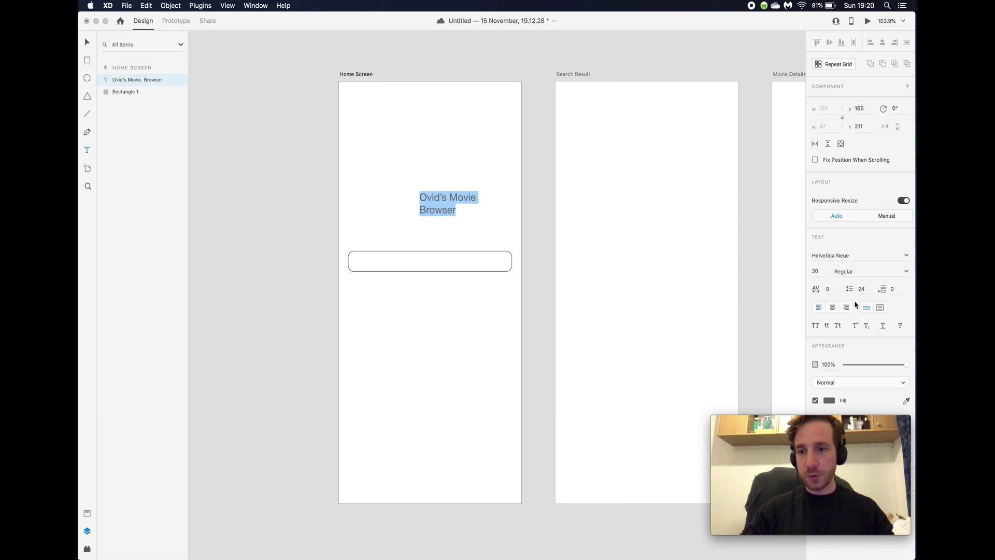
left_click(833, 309)
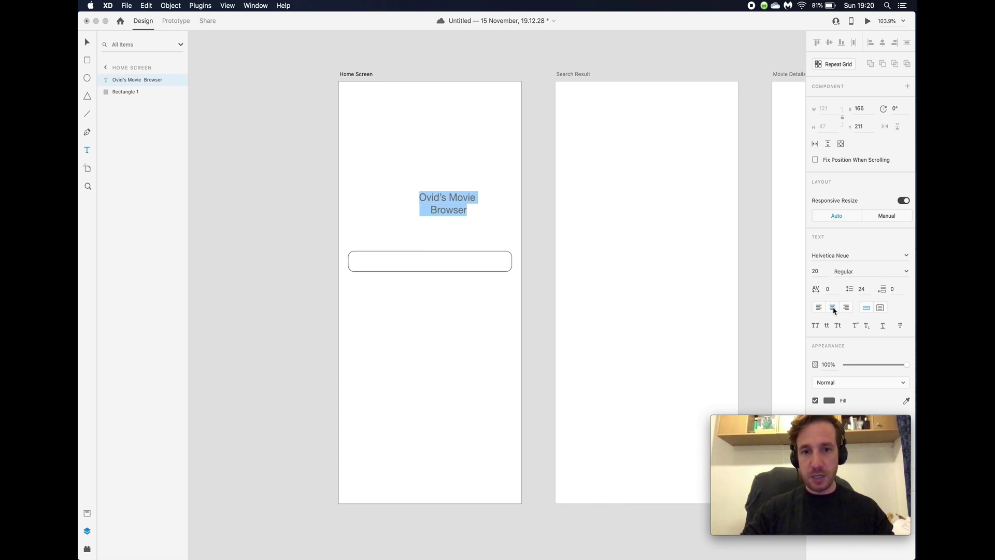
left_click(816, 270)
type("32")
key("Return")
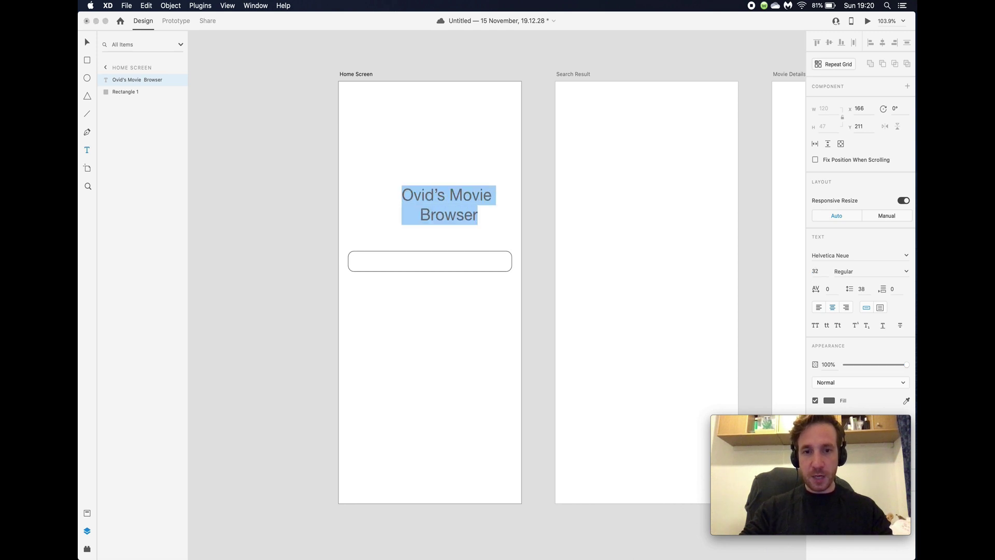
Move the title so it is horizontally centred over the search bar, at about X 91, Y 201.
left_click(87, 43)
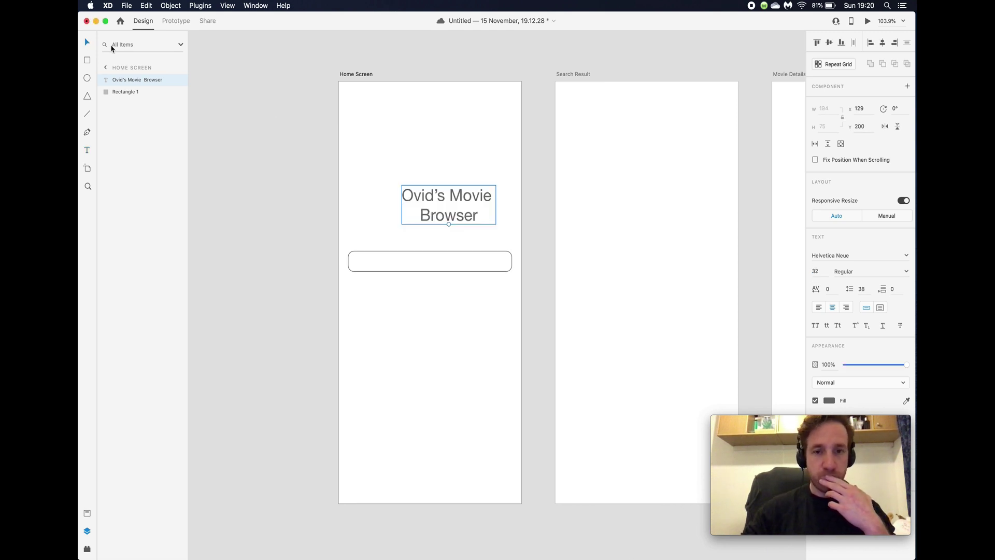
left_click_drag(464, 199, 443, 203)
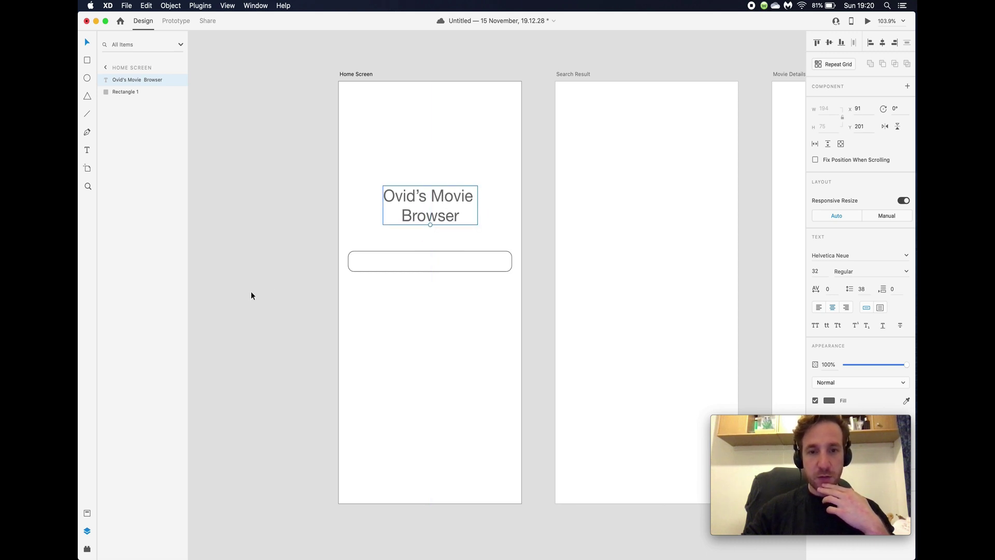
left_click(251, 292)
left_click(446, 206)
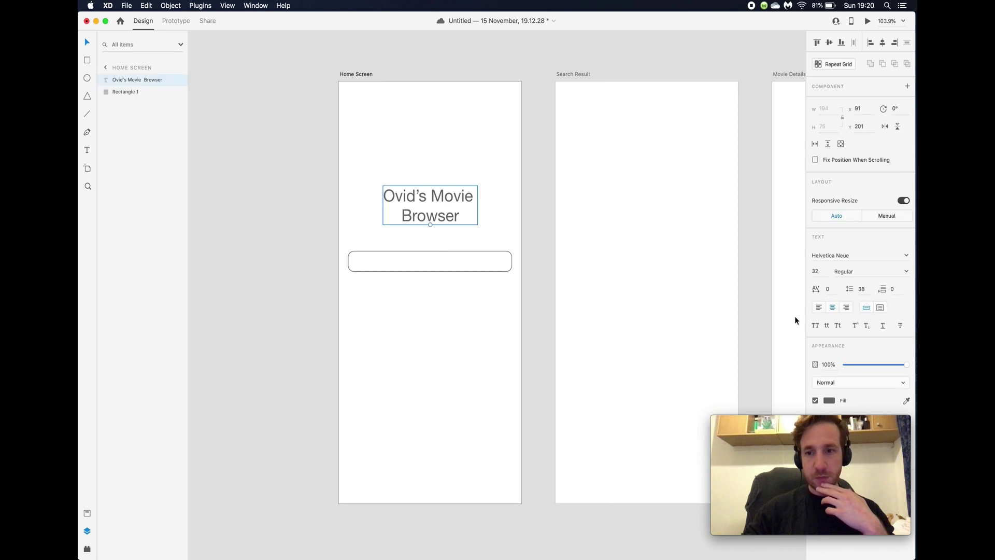
scroll(794, 316, "down", 1)
scroll(795, 315, "right", 1)
Move the title and search bar together 30 units down the Home Screen artboard.
left_click(444, 236)
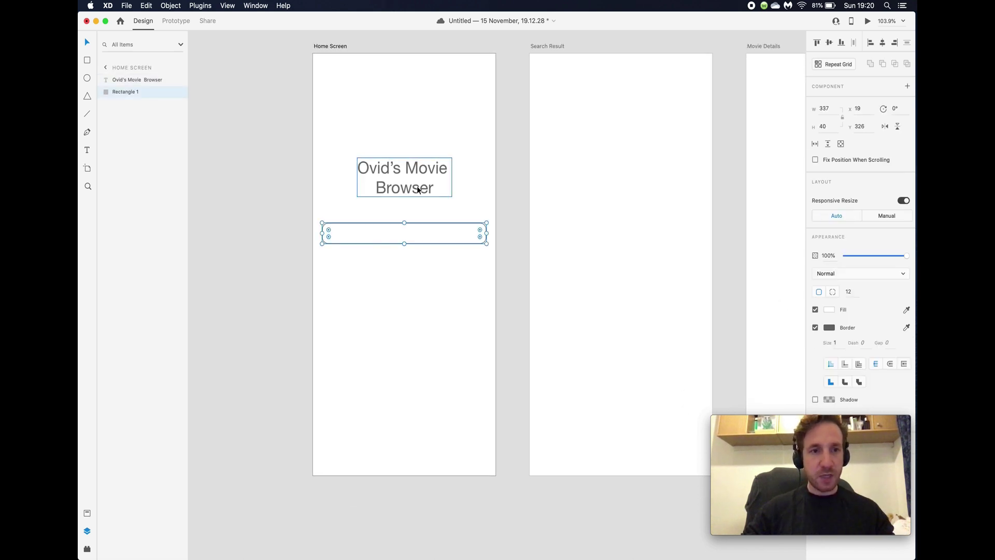
left_click(145, 80, "shift")
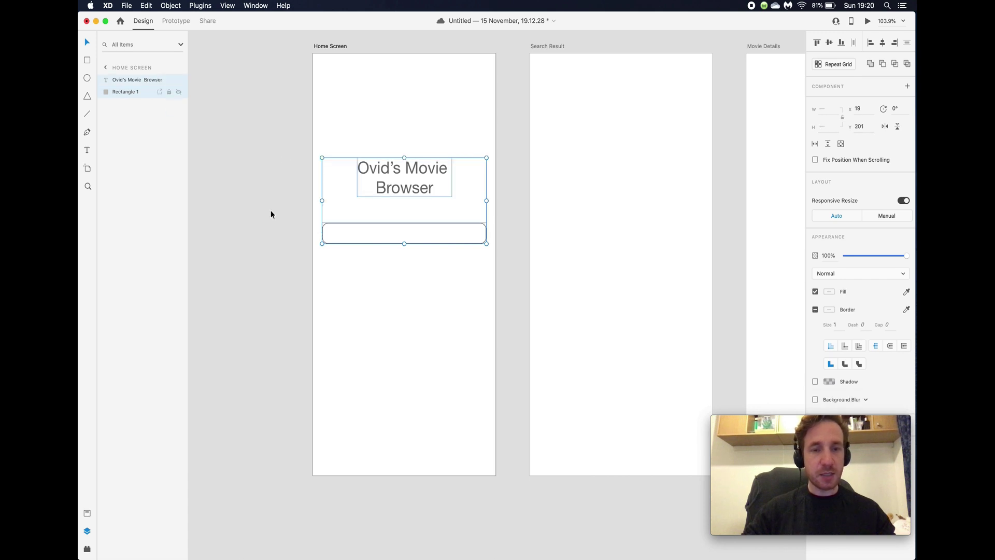
key("shift+Down")
key("shift+Down")
key("shift+Down")
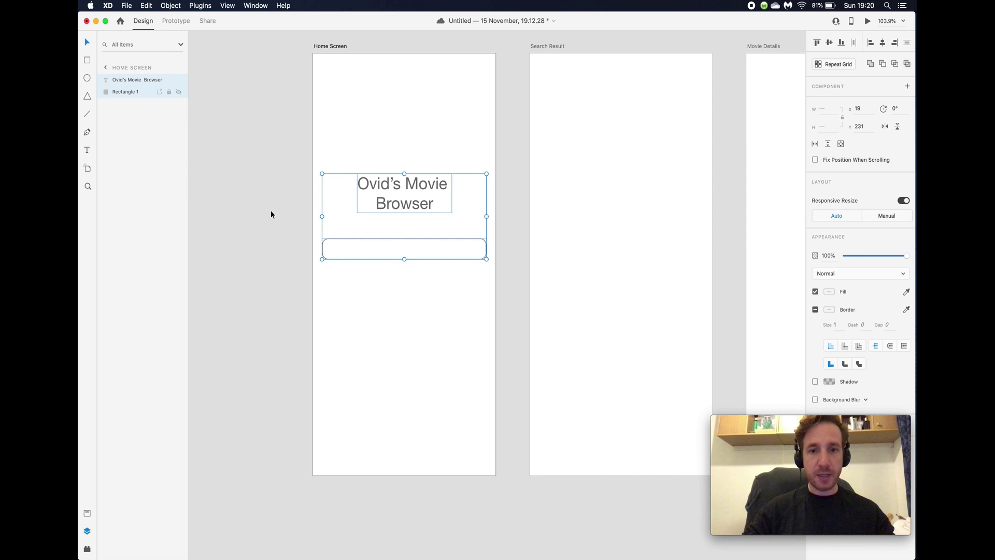
left_click(271, 211)
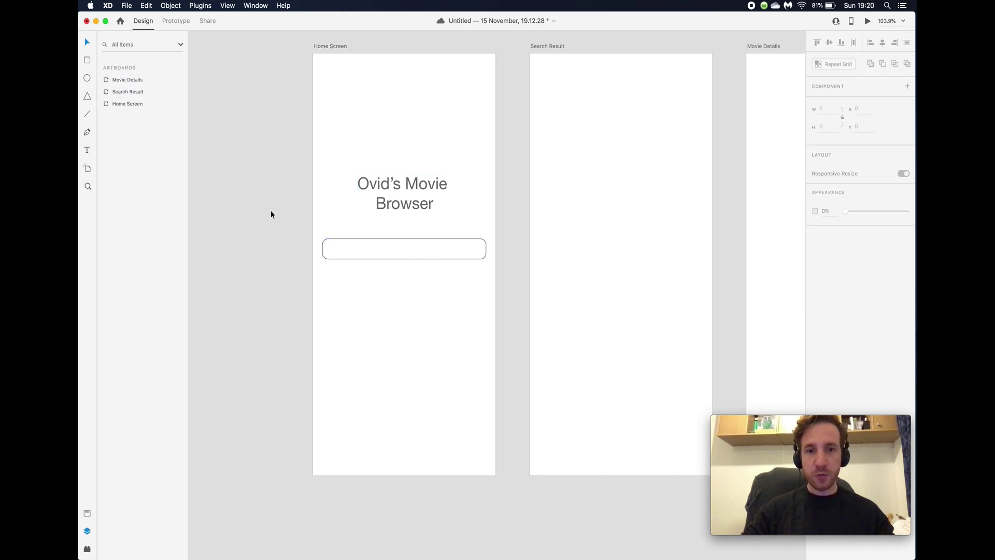
Change the title text's fill colour to a slightly darker grey.
left_click(430, 207)
scroll(755, 298, "down", 1)
scroll(755, 298, "right", 1)
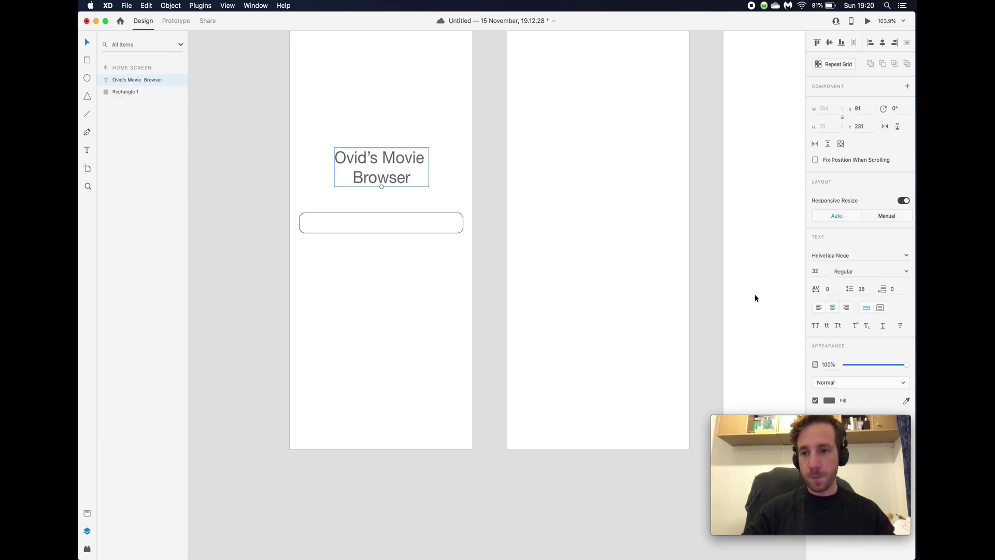
left_click(829, 401)
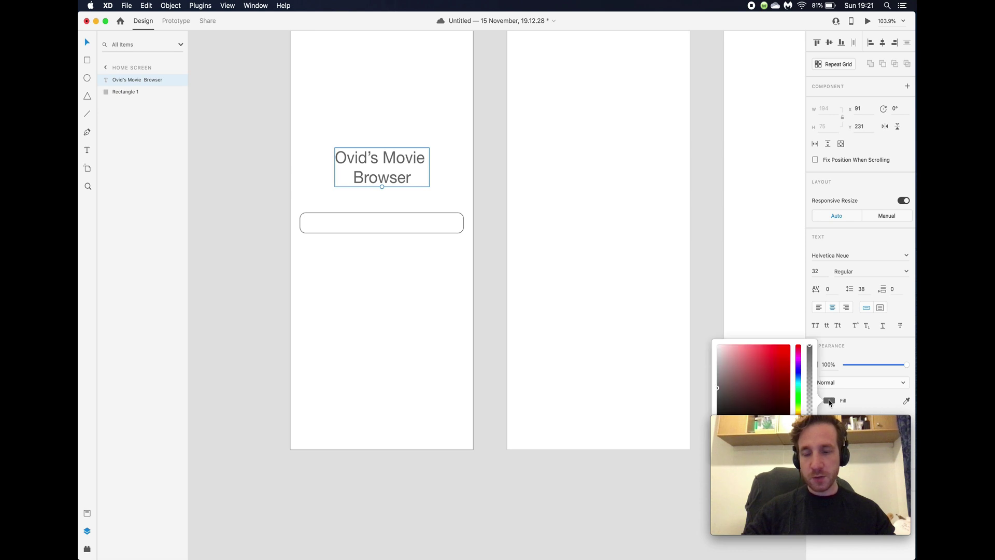
mouse_move(725, 390)
left_mouse_down()
mouse_move(717, 404)
mouse_move(712, 395)
left_mouse_up()
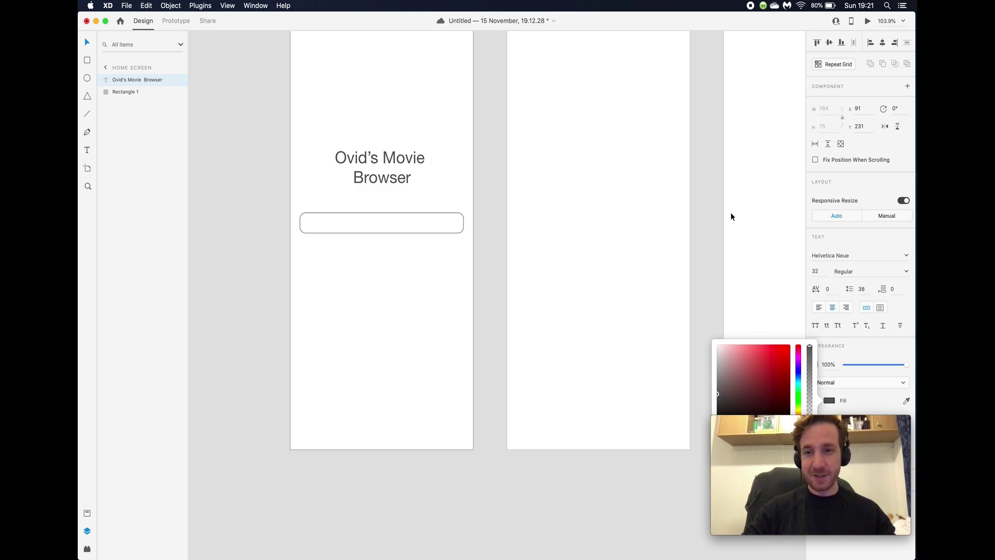
left_click(713, 216)
scroll(269, 191, "up", 2)
scroll(270, 192, "up", 2)
scroll(270, 192, "left", 2)
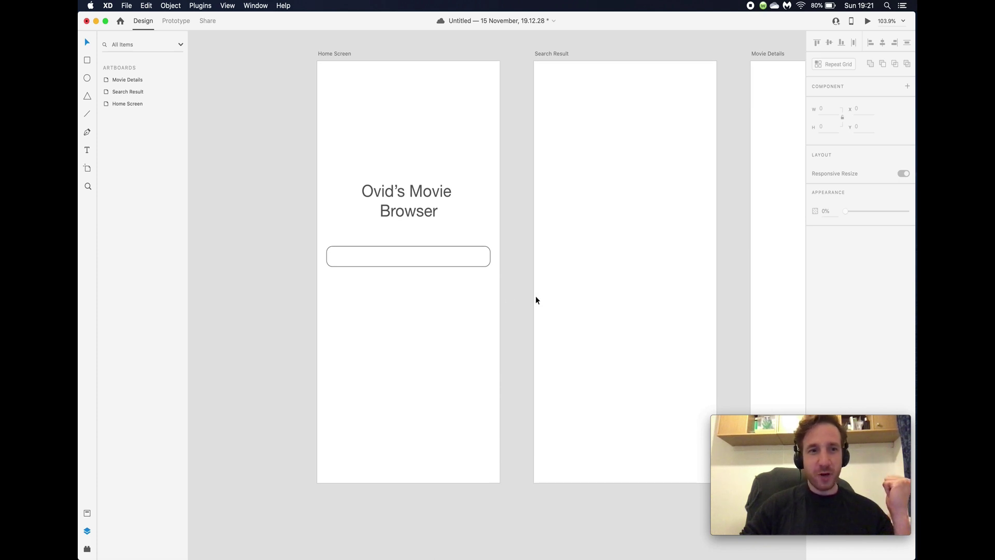
Draw a rectangle about 43 high below the search bar and stretch it to the artboard's full width of 375.
left_click(88, 60)
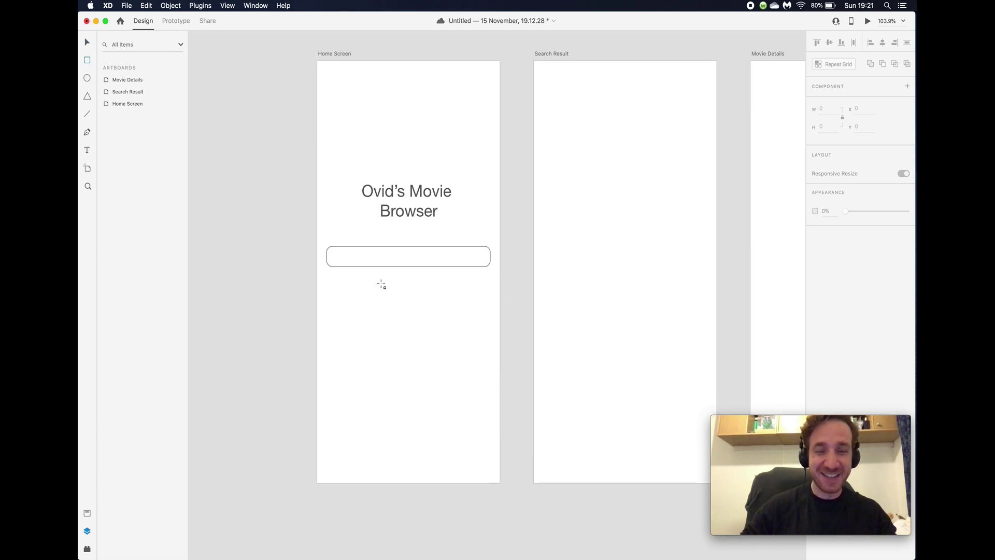
left_click_drag(381, 316, 536, 327)
scroll(442, 338, "up", 5)
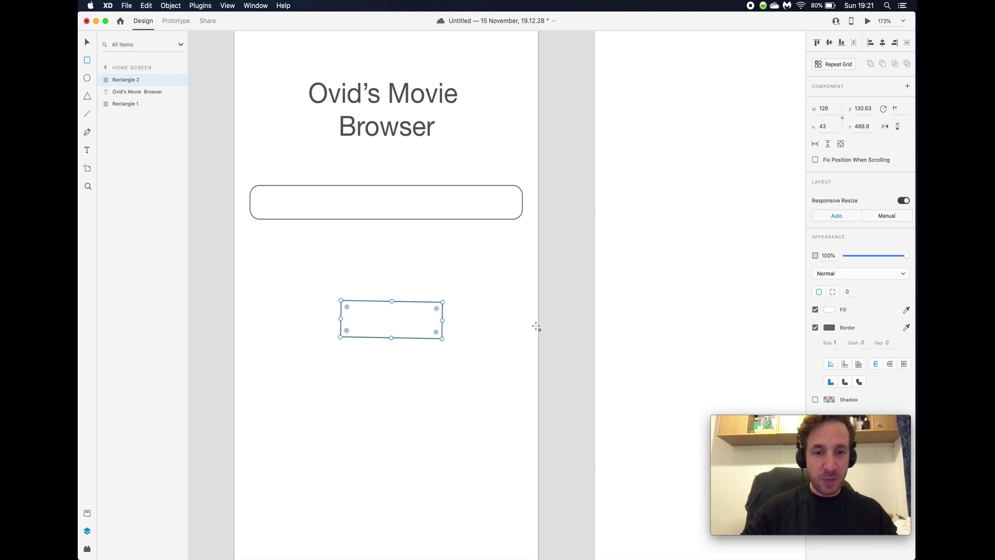
key("cmd+z")
left_click_drag(442, 320, 540, 320)
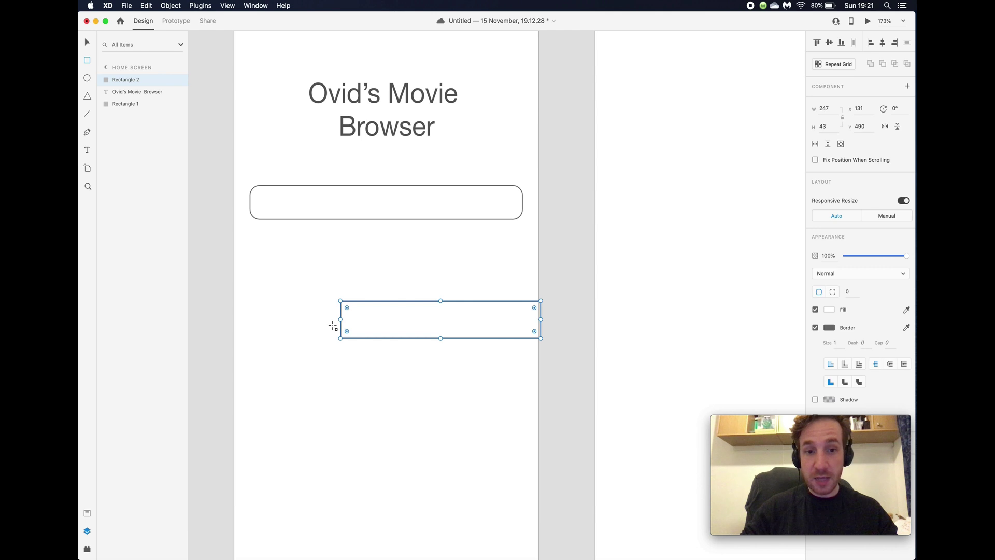
left_click_drag(340, 320, 234, 322)
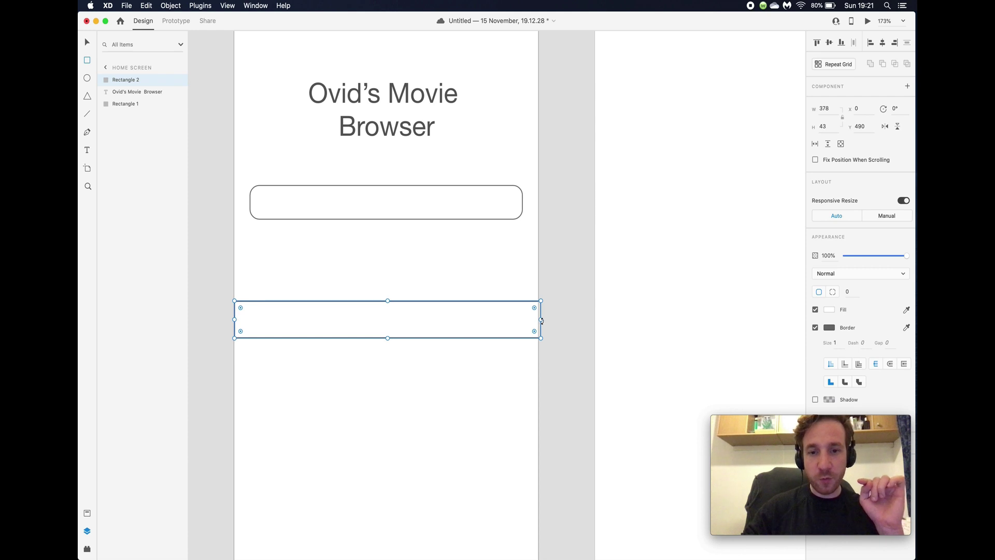
left_click_drag(541, 322, 538, 321)
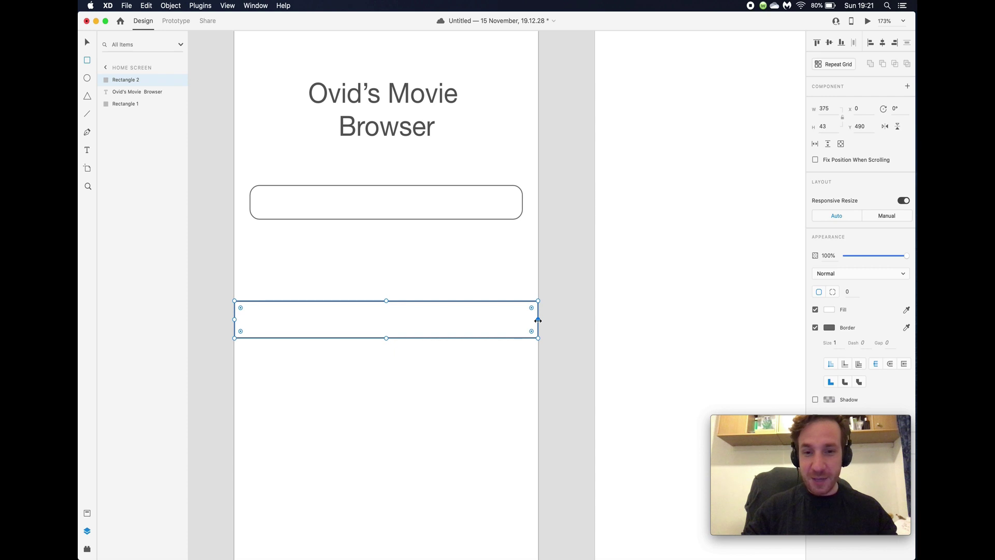
Shrink the new rectangle about its horizontal centre to about 121 wide and 38 high, and round its corners to 12.
left_click_drag(538, 320, 389, 324)
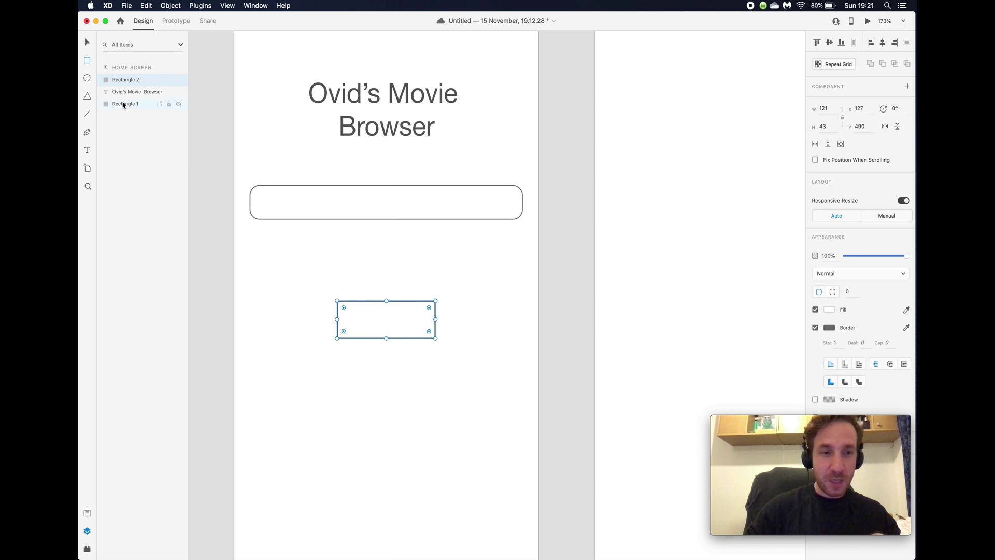
left_click_drag(429, 308, 425, 310)
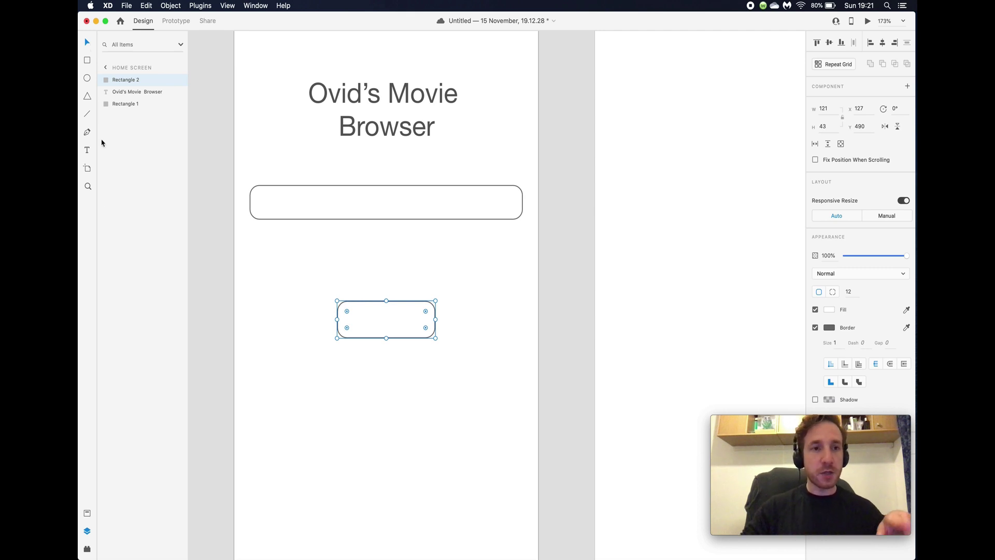
left_click(87, 518)
left_click(87, 549)
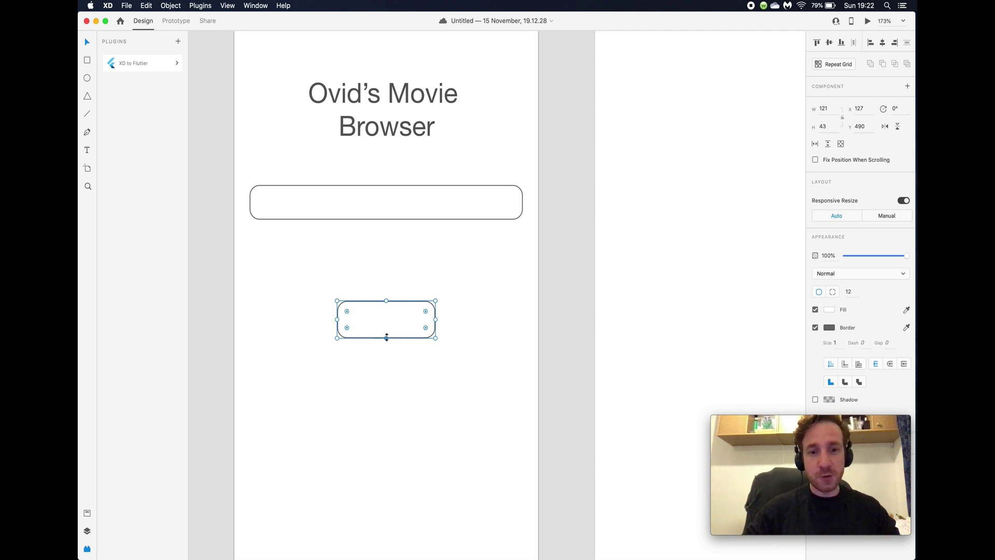
left_click_drag(387, 337, 386, 334)
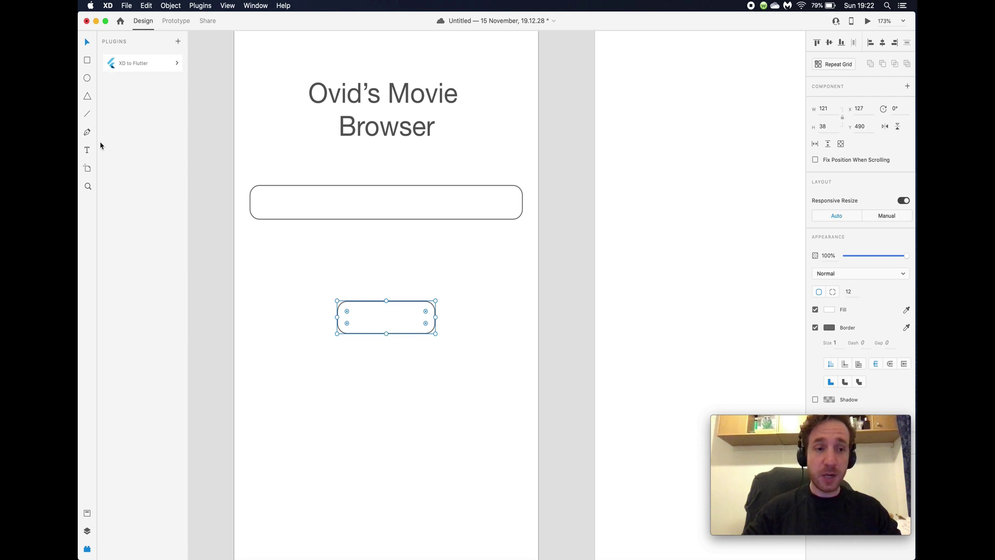
left_click(222, 387)
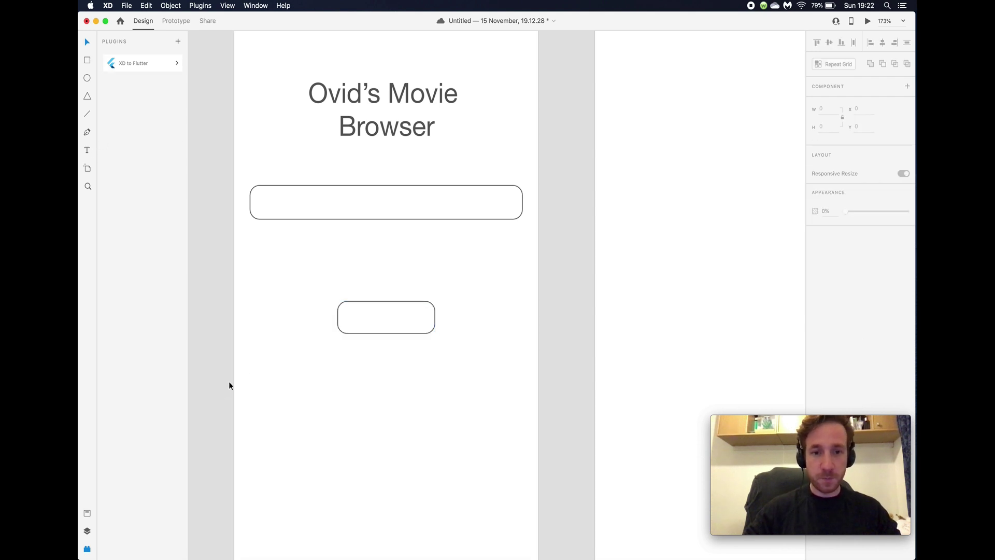
Change the small rounded rectangle's border colour to white, #FFFFFF.
left_click(399, 333)
scroll(587, 355, "down", 1)
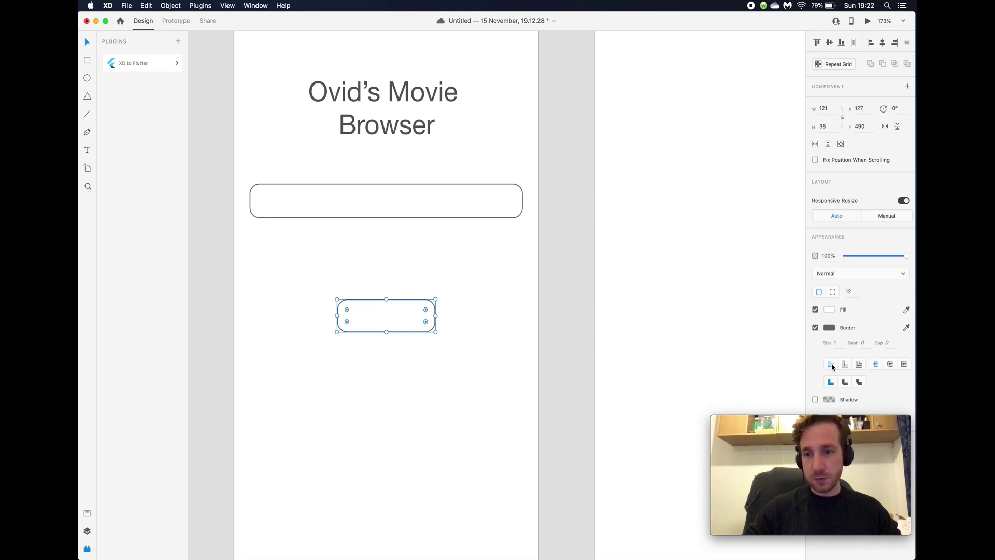
left_click(831, 329)
left_click_drag(744, 316, 668, 246)
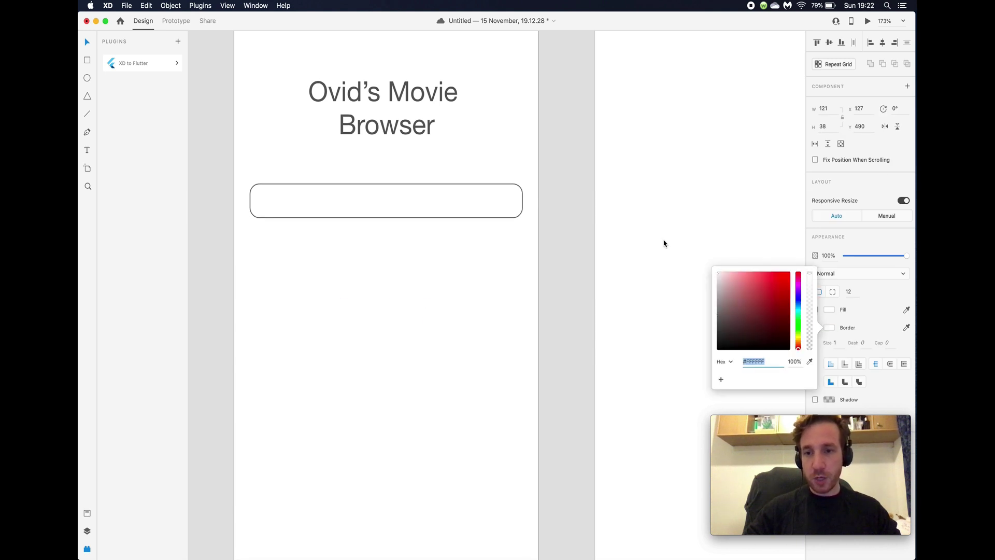
Fill the rounded rectangle with solid blue #3E4DC4 and save that colour as a swatch.
left_click(833, 313)
left_click(833, 311)
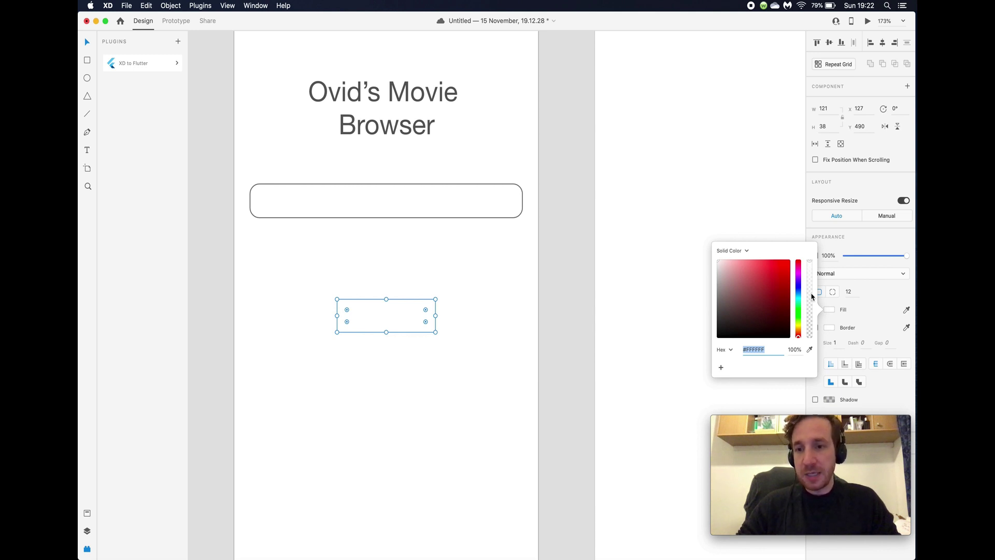
left_click(799, 276)
left_click(765, 278)
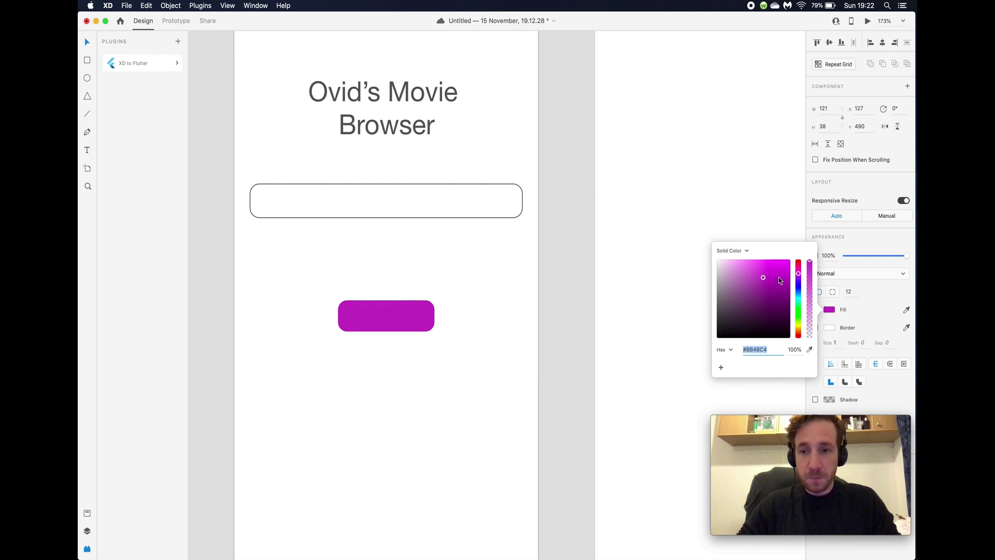
left_click(798, 286)
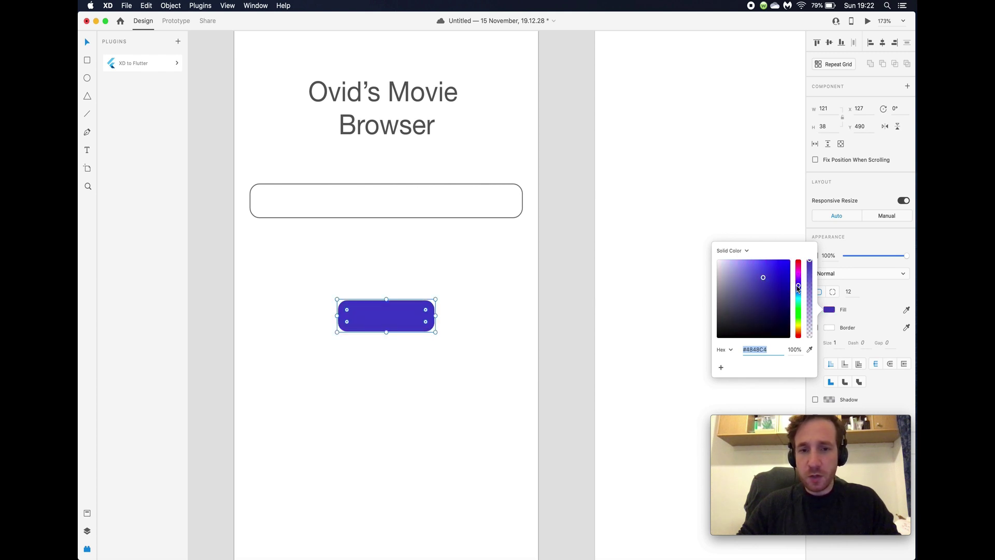
mouse_move(798, 288)
left_mouse_down()
mouse_move(772, 291)
mouse_move(767, 280)
left_mouse_up()
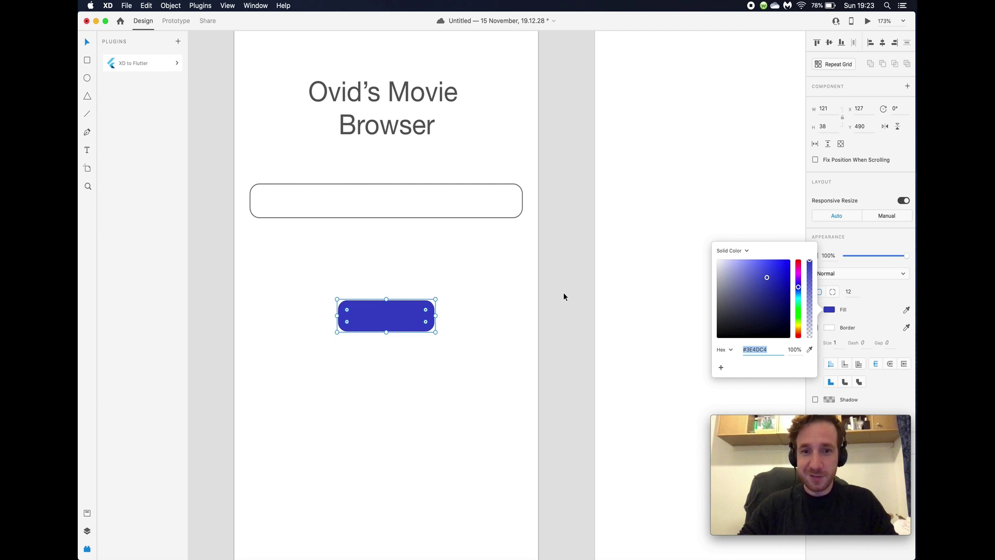
left_click(724, 367)
left_click(543, 349)
left_click(537, 299)
Add the text "Search" on the blue button of the Home Screen.
scroll(536, 299, "down", 3)
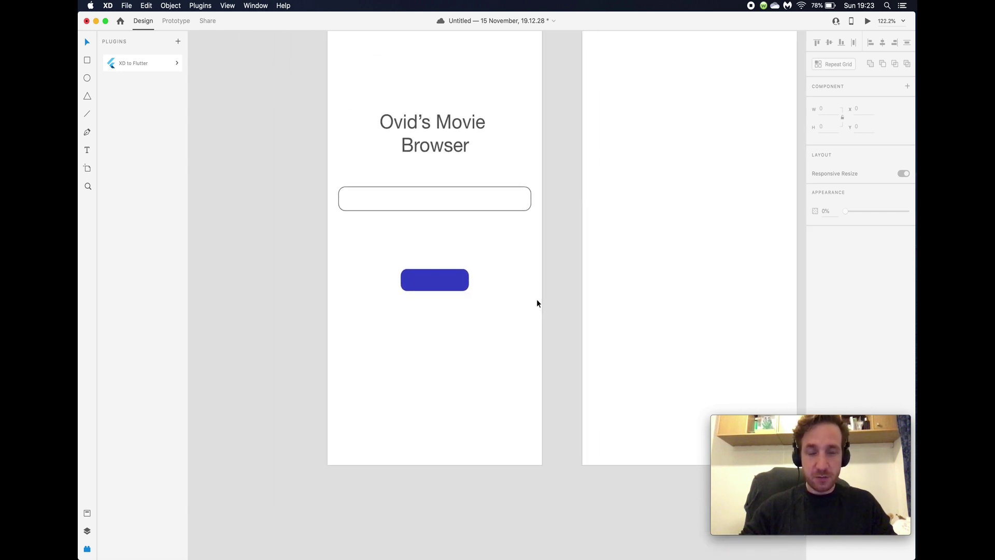
scroll(537, 304, "up", 2)
scroll(536, 303, "down", 5)
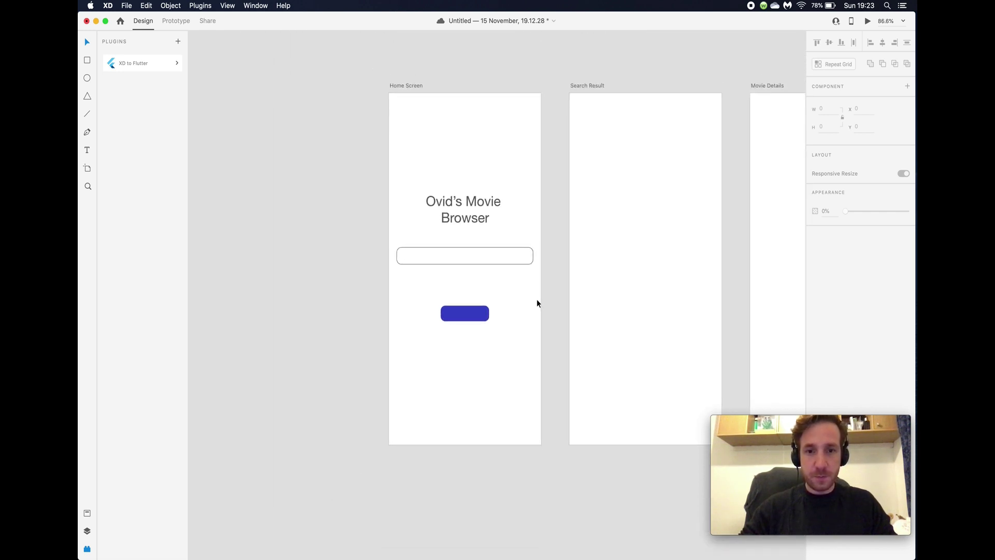
left_click(465, 313)
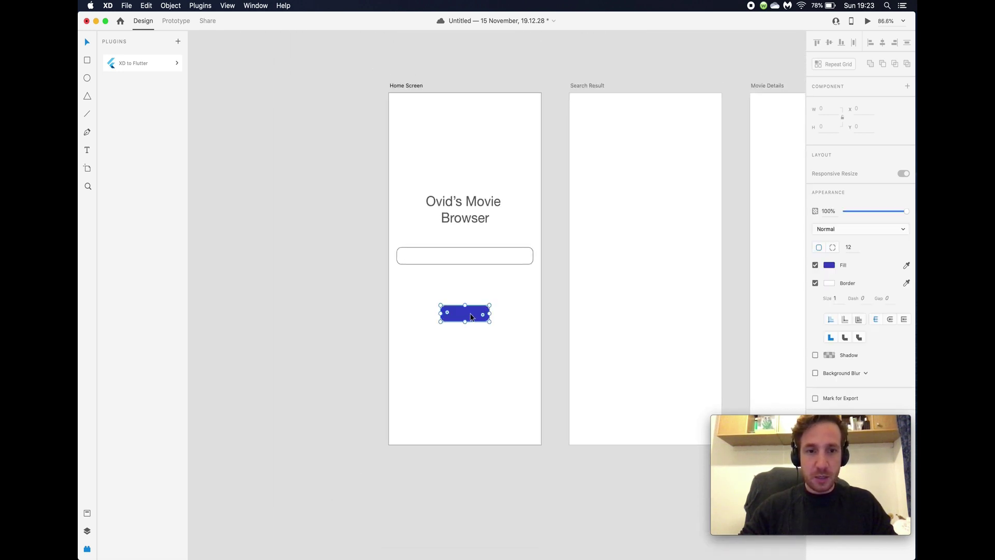
left_click(87, 150)
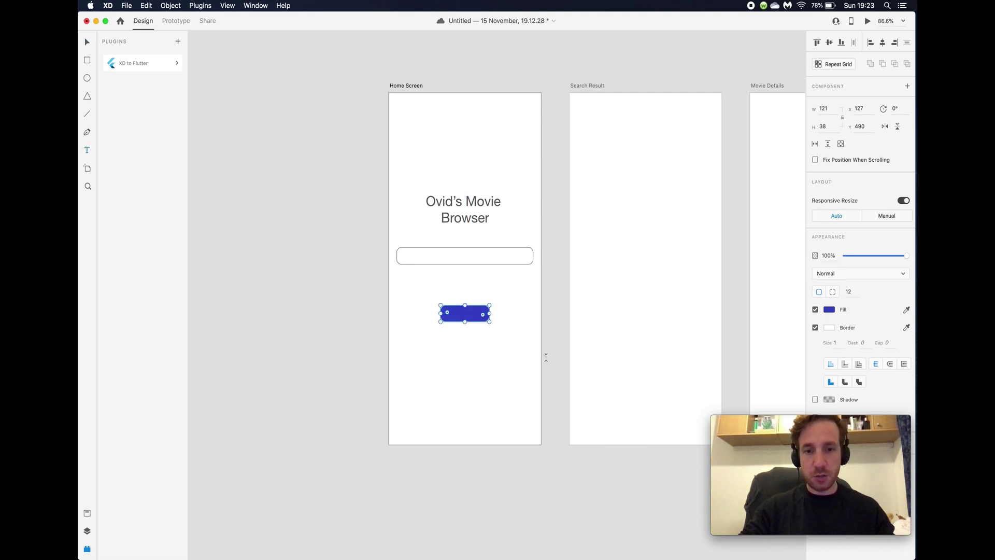
key("Delete")
key("super+z")
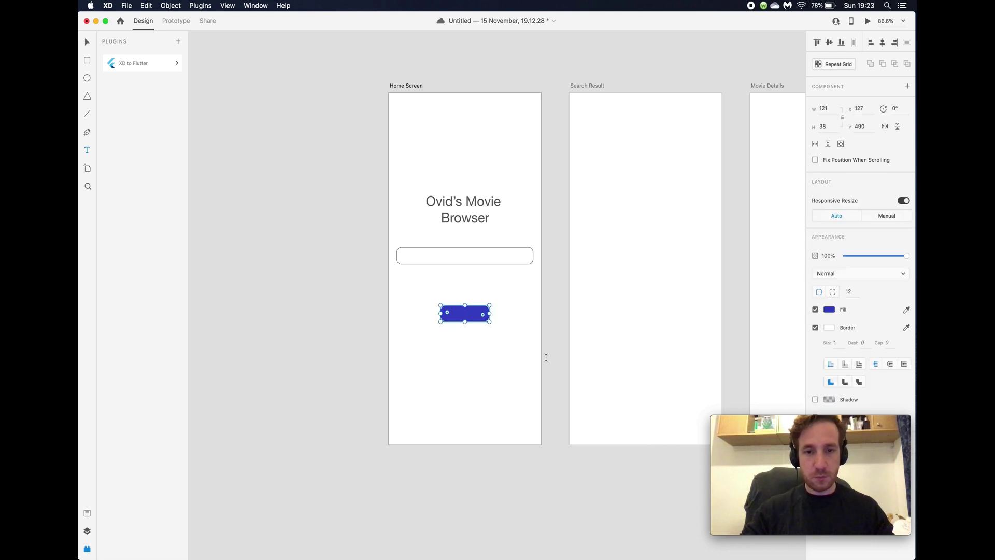
left_click(465, 313)
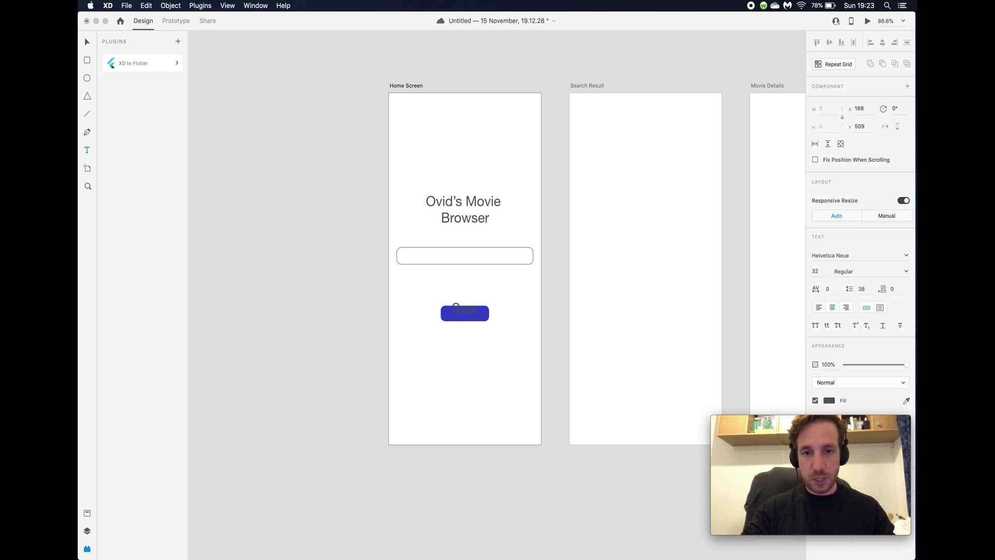
Make the Search label white and set its font size to 16.
key("super+a")
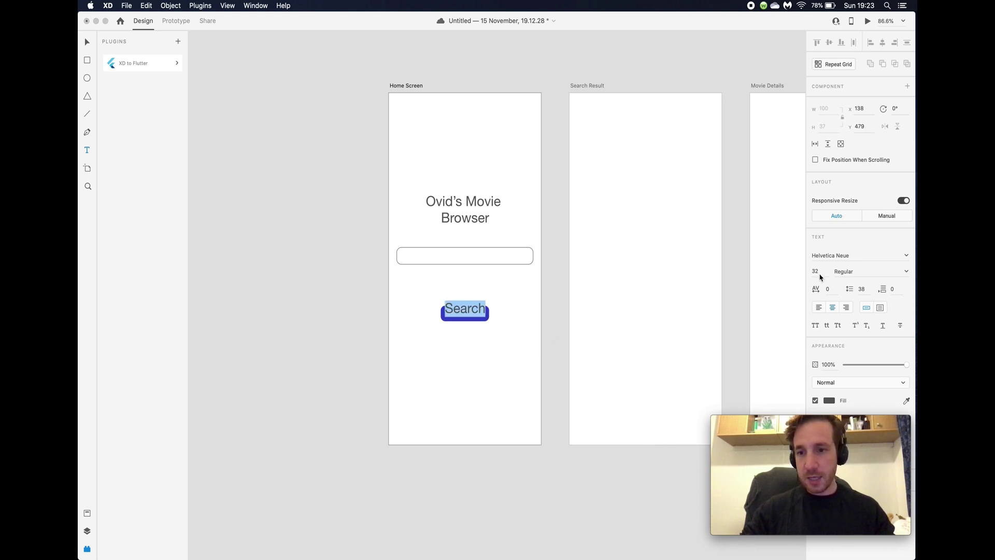
left_click(830, 400)
left_click_drag(725, 407, 642, 318)
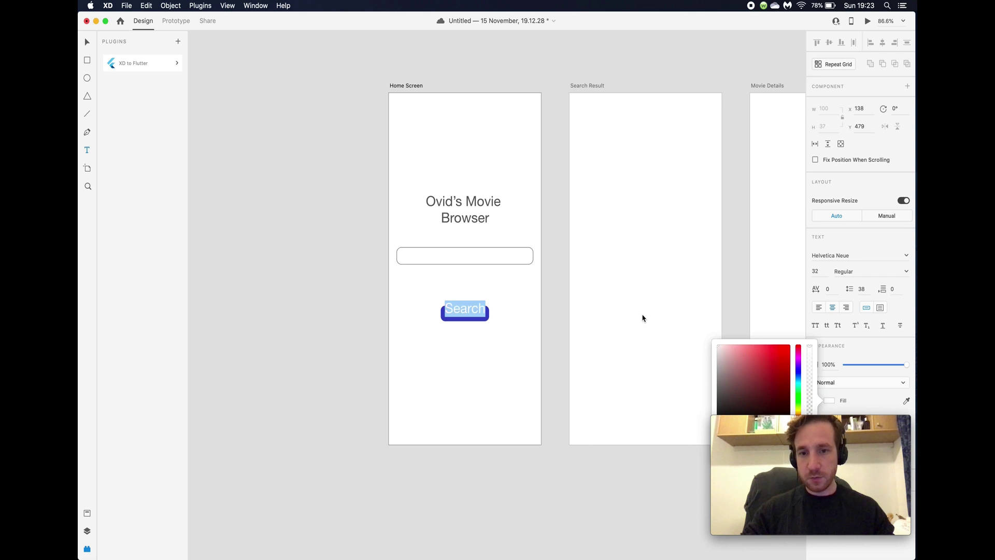
key("Escape")
left_click(815, 272)
type("16")
key("Return")
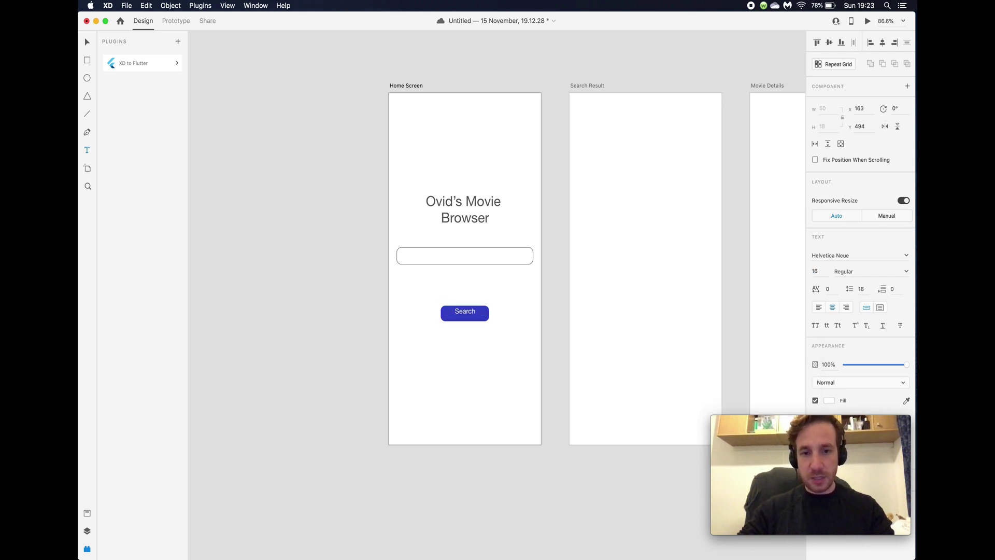
Try the Bold weight on the Search label and undo it.
scroll(345, 306, "up", 6)
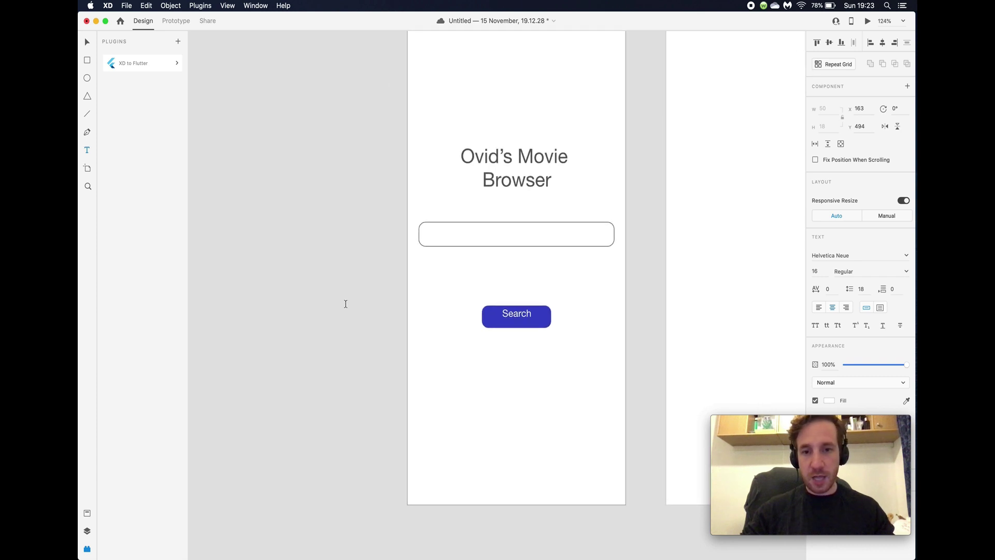
scroll(690, 354, "right", 3)
left_click(855, 271)
type("Bold")
key("Return")
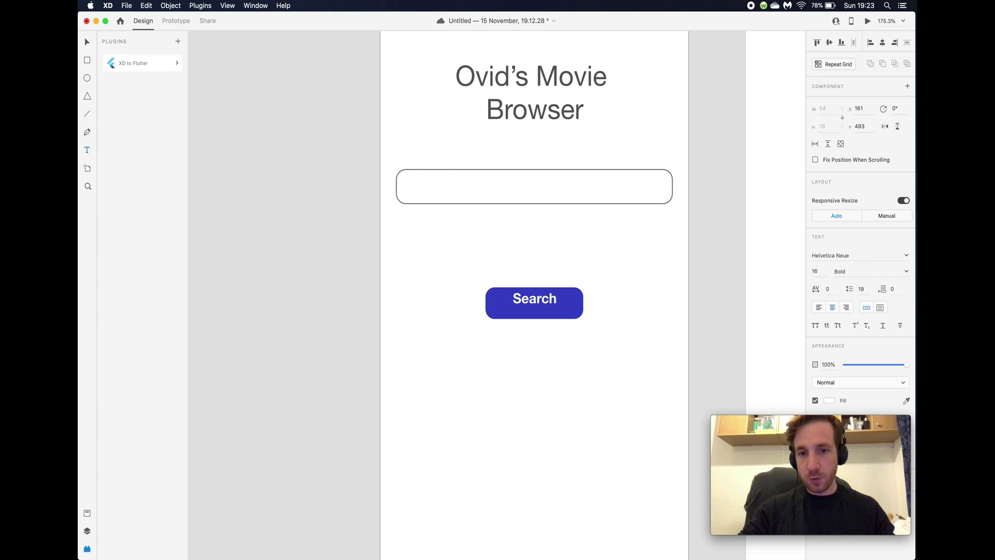
key("super+z")
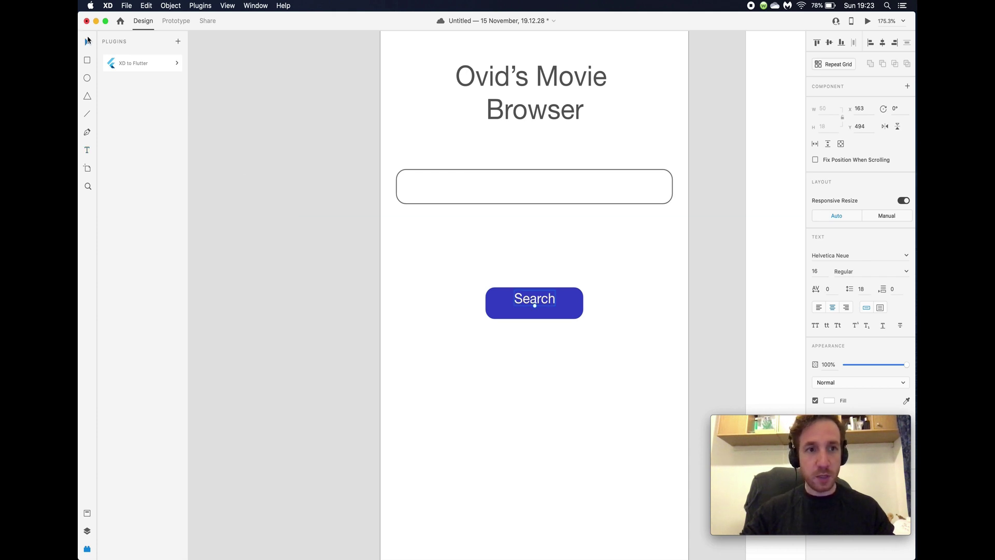
Nudge the Search label to the middle of the blue button, at X 162, Y 500.
key("shift+Down")
key("Up")
key("Up")
key("Up")
key("Up")
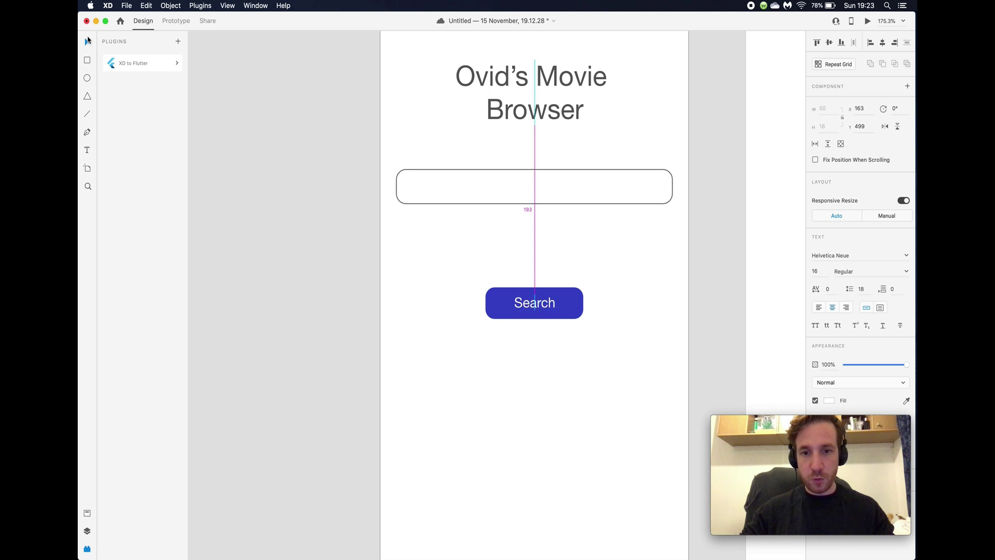
key("Left")
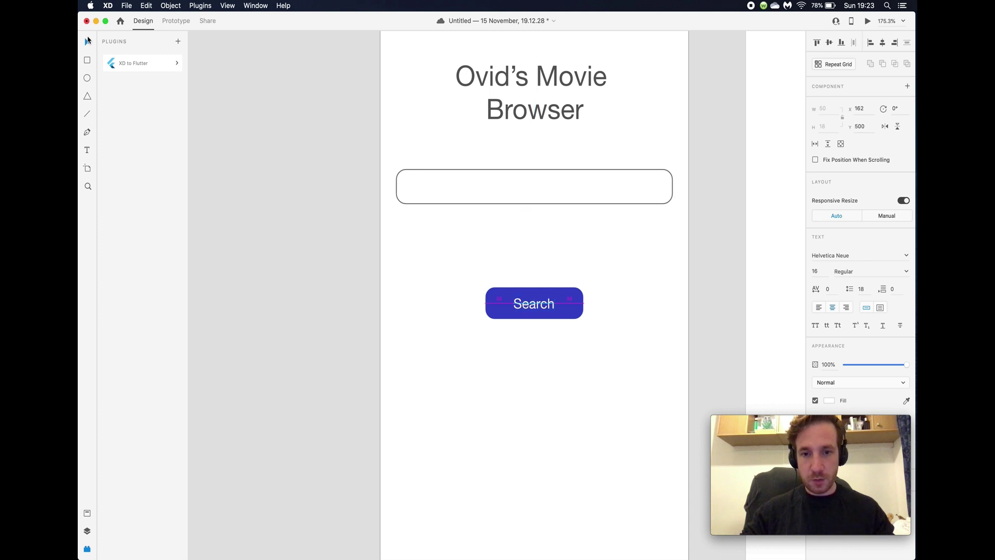
key("Left")
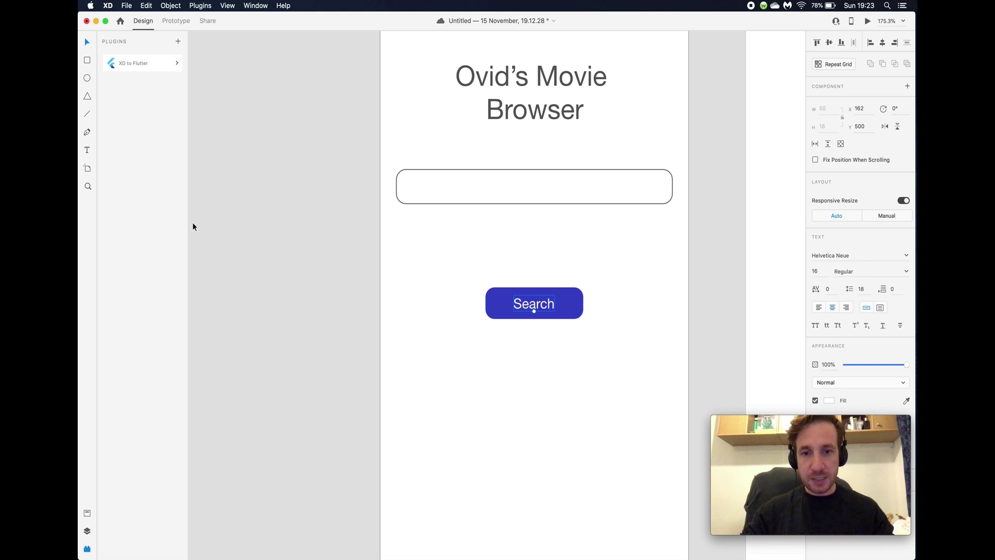
left_click(579, 340)
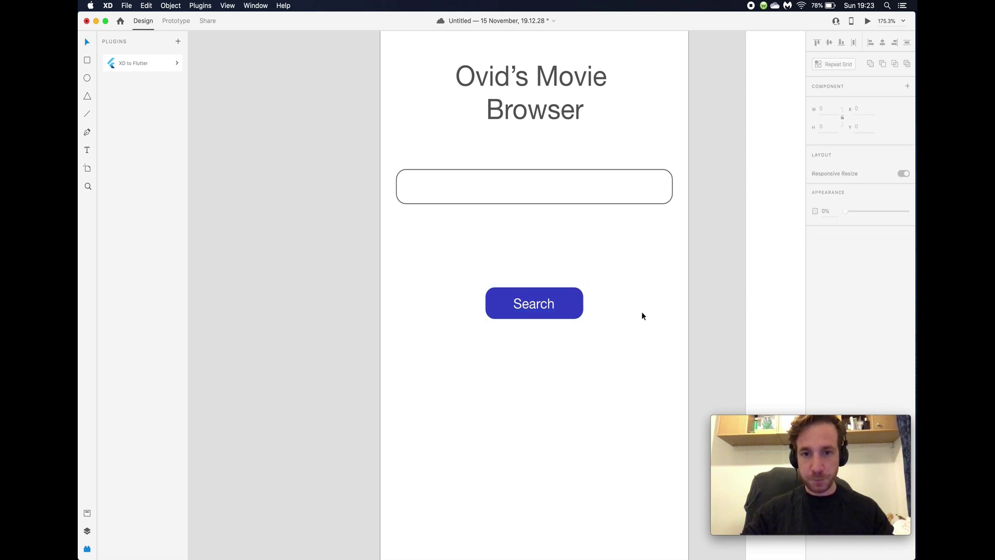
Shrink the blue button about its centre to a height of 36, and narrow it so it starts at about X 133.
left_click(573, 312)
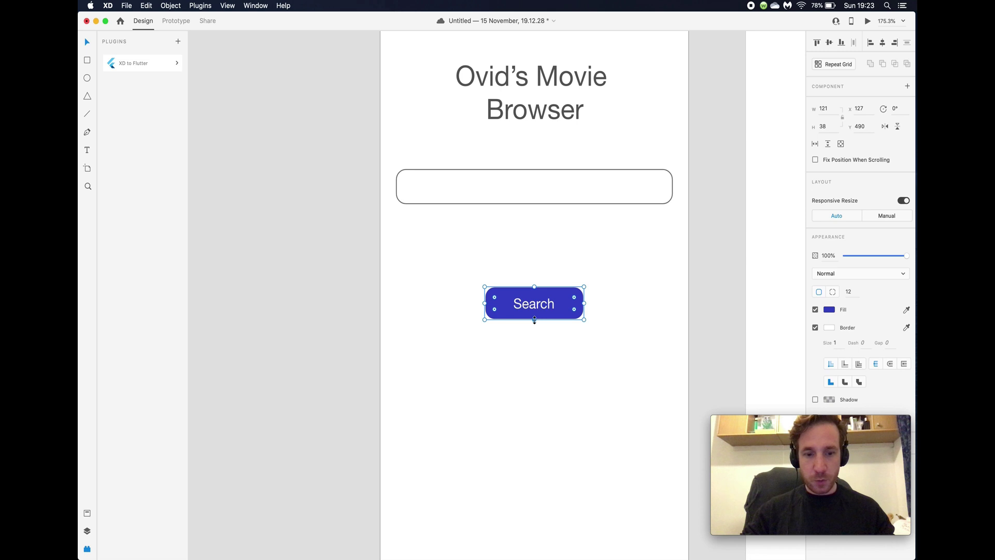
key("alt")
left_click_drag(535, 320, 535, 319)
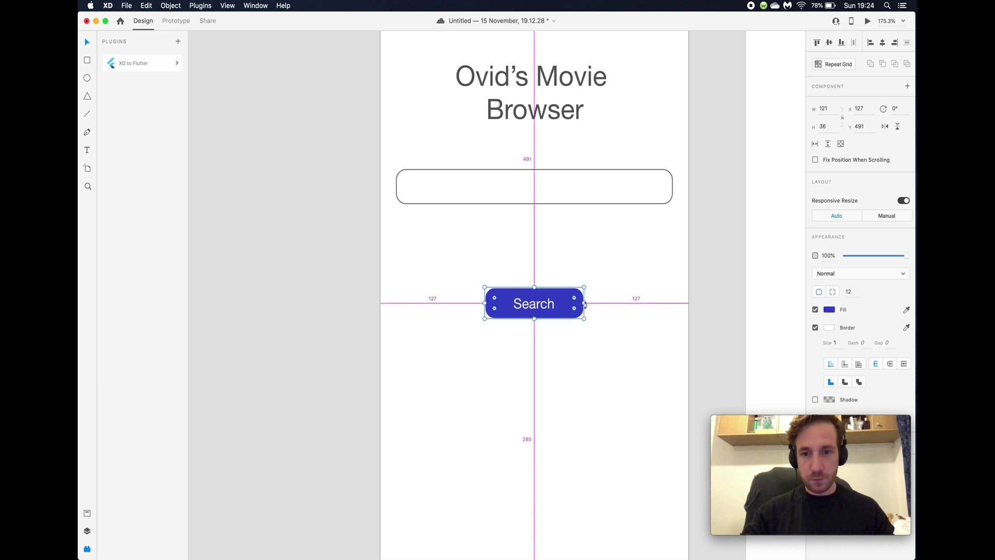
left_click_drag(584, 303, 580, 304)
left_click(627, 315)
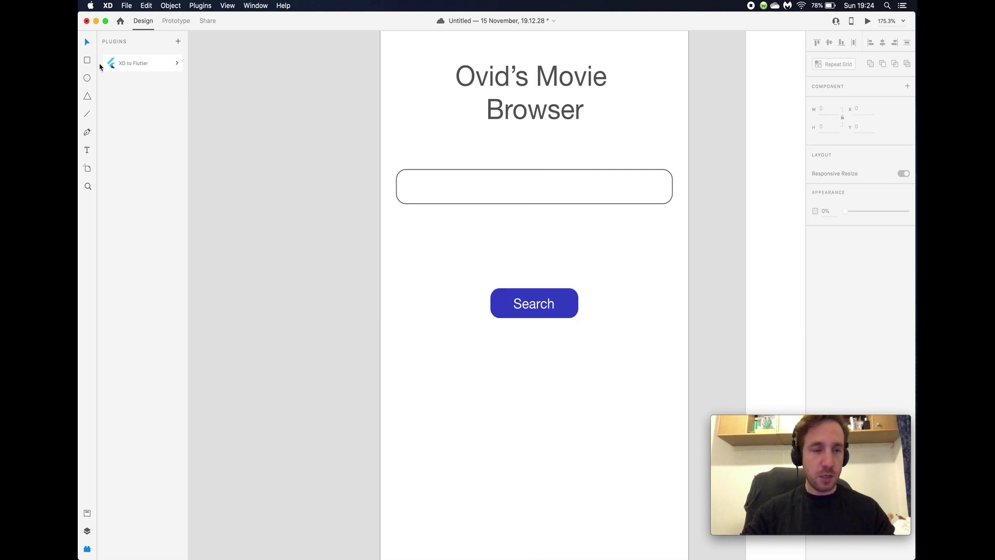
Group the Search text and its blue rectangle on the Home Screen artboard.
left_click(87, 530)
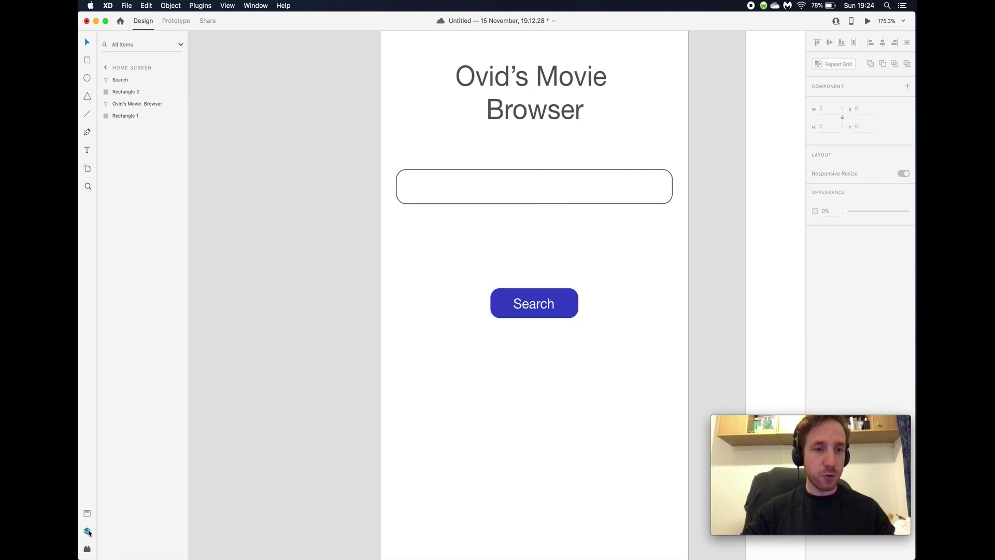
left_click(133, 80)
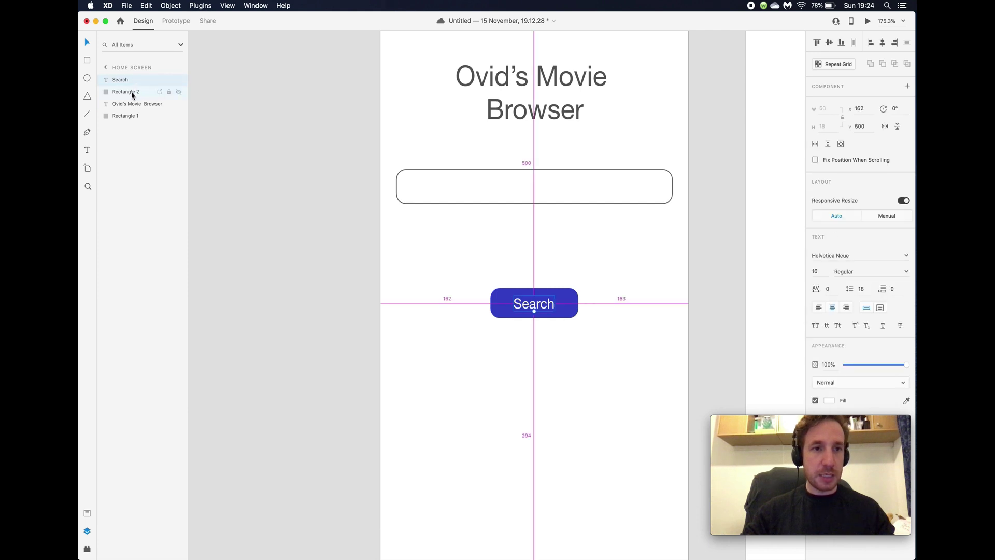
left_click(132, 94)
left_click(130, 84)
left_click(130, 89)
right_click(129, 81)
left_click(124, 90)
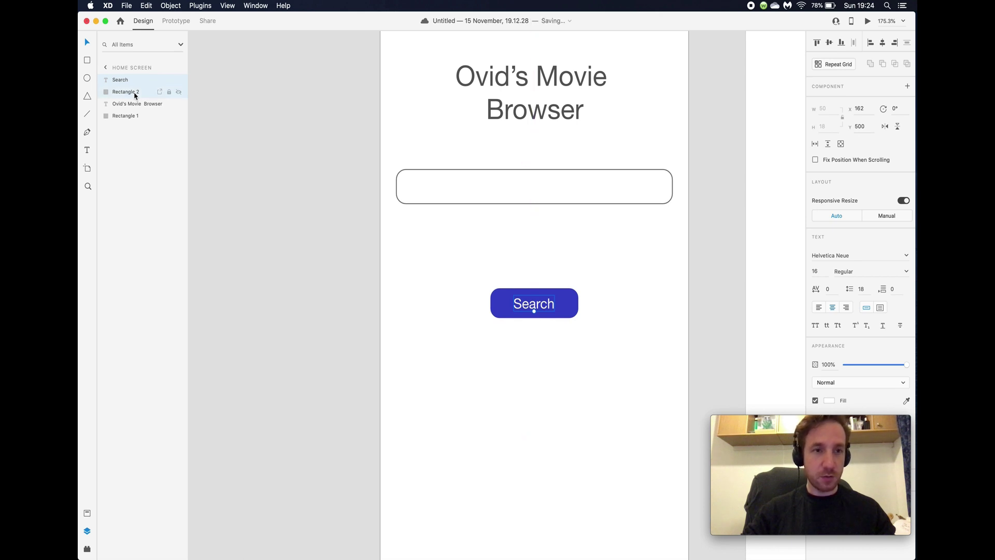
left_click(134, 94, "shift")
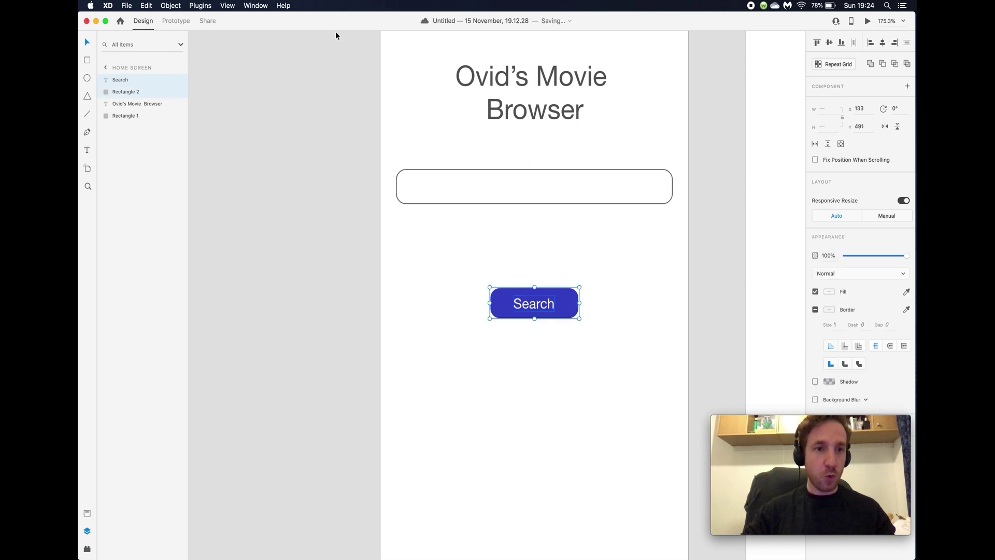
right_click(125, 98)
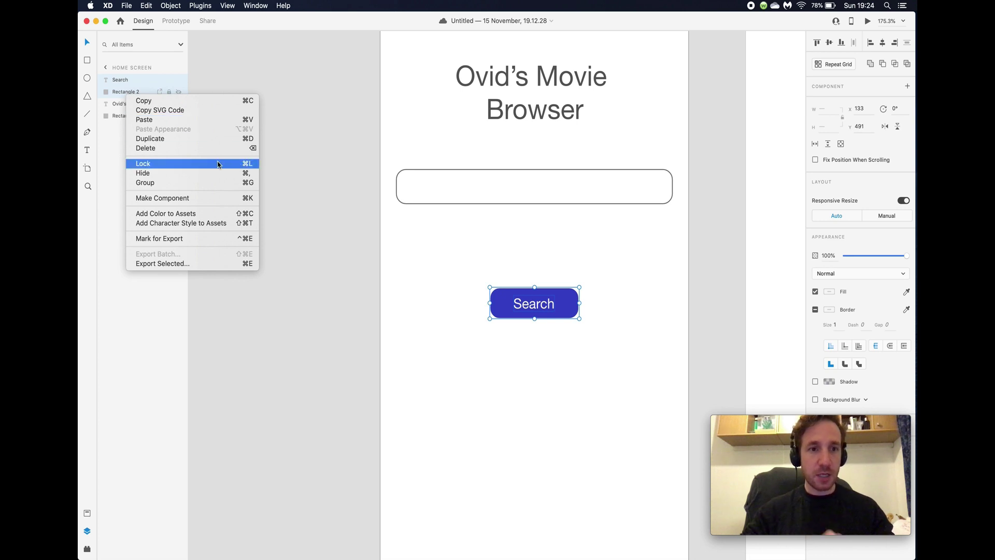
left_click(208, 184)
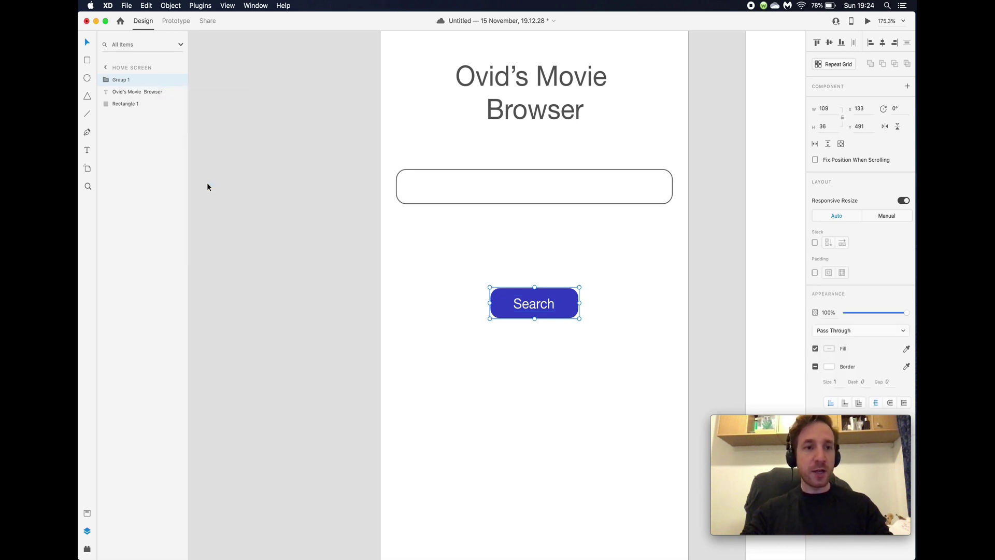
Rename the new group as Search Button.
double_click(122, 78)
type("Search Button")
key("Return")
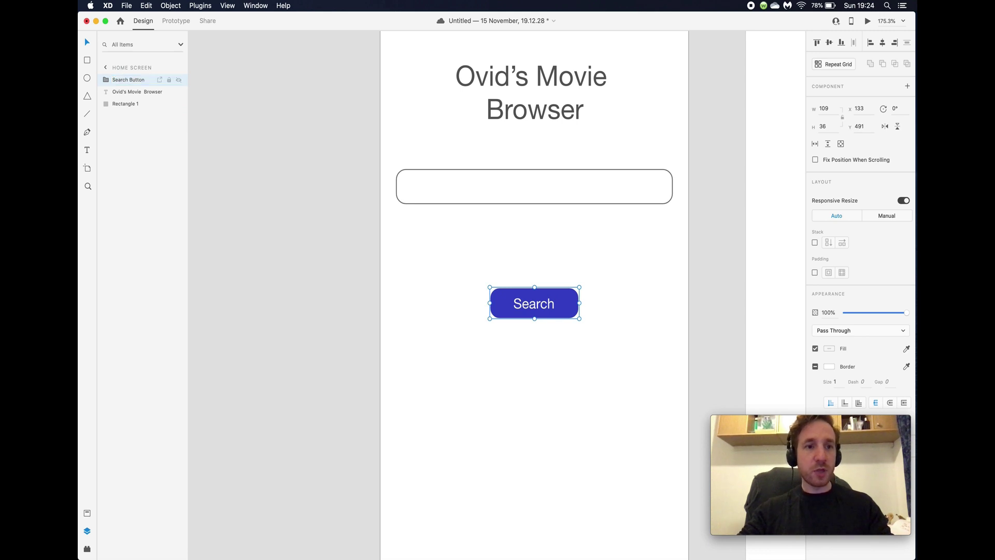
Move the Search Button group straight up to Y 476, closer to the search bar, and deselect it.
mouse_move(562, 305)
left_mouse_down()
mouse_move(561, 266)
mouse_move(562, 304)
mouse_move(561, 292)
left_mouse_up()
key("Up")
key("Up")
key("Up")
key("Up")
key("Up")
key("Up")
key("Up")
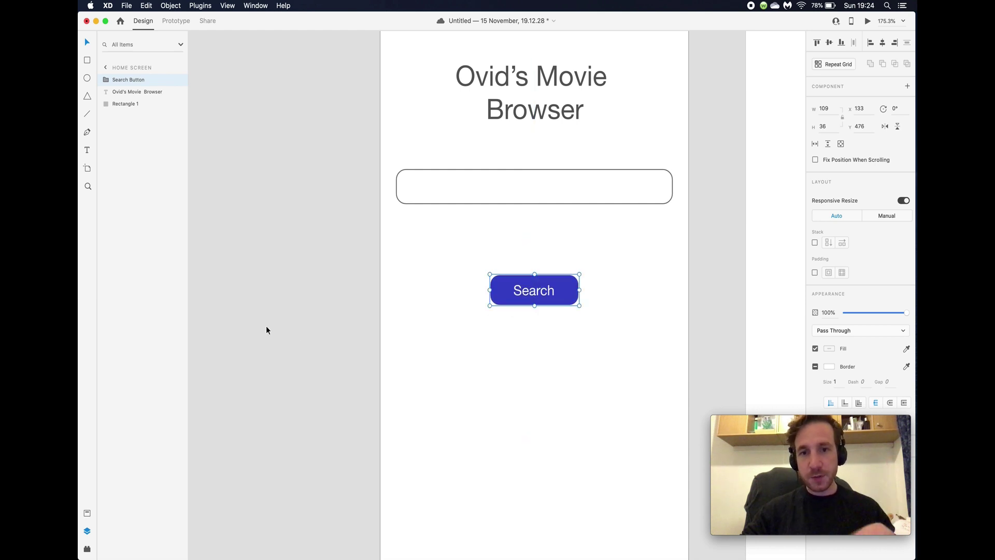
left_click(366, 336)
scroll(366, 336, "down", 5)
scroll(366, 336, "up", 3)
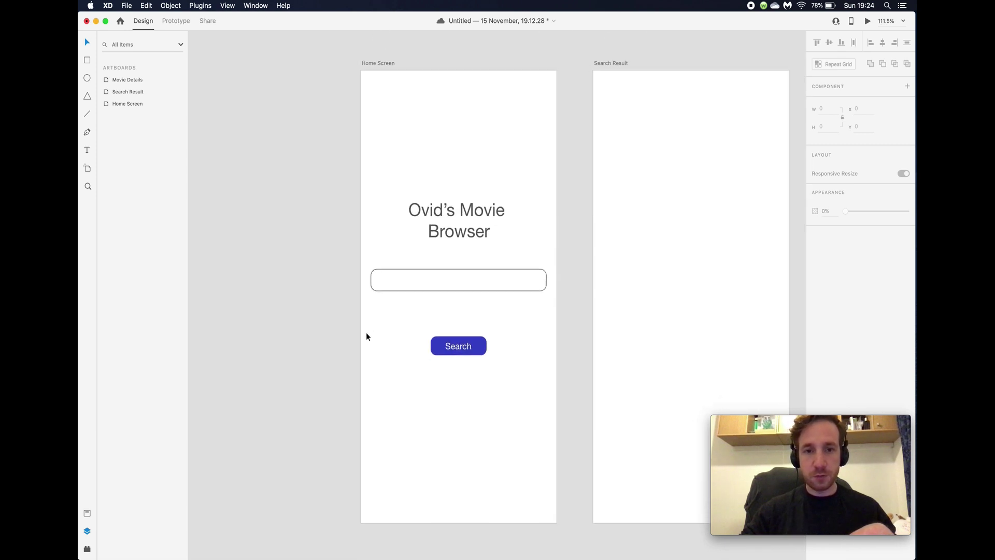
scroll(366, 335, "down", 1)
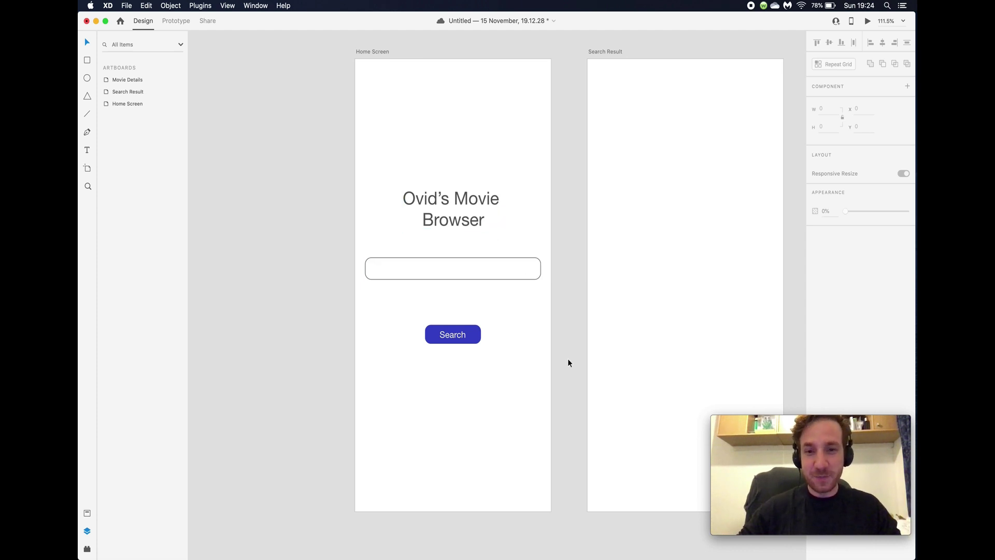
Switch to Firefox and open material.io in a new tab.
key("ctrl+Up")
left_click(701, 540)
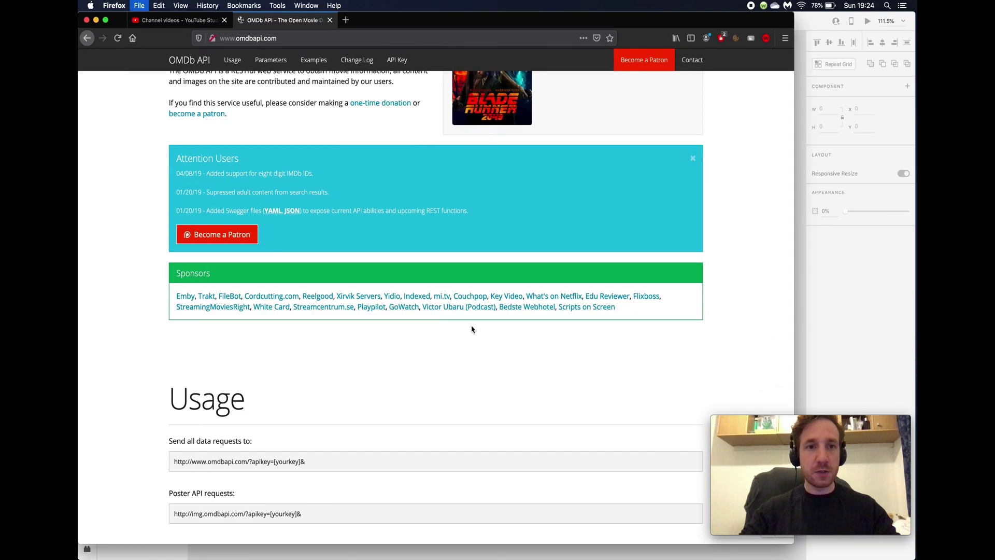
key("super+t")
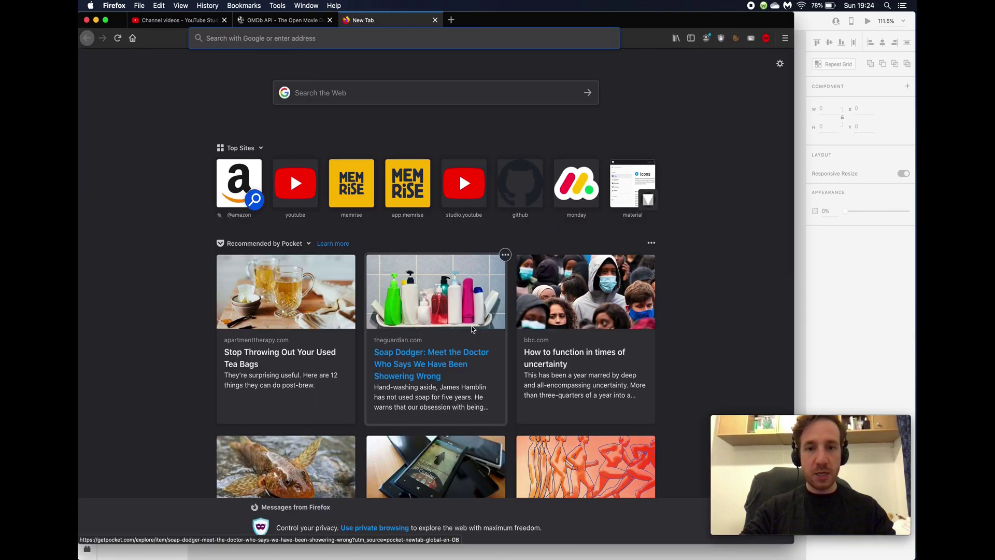
type("material")
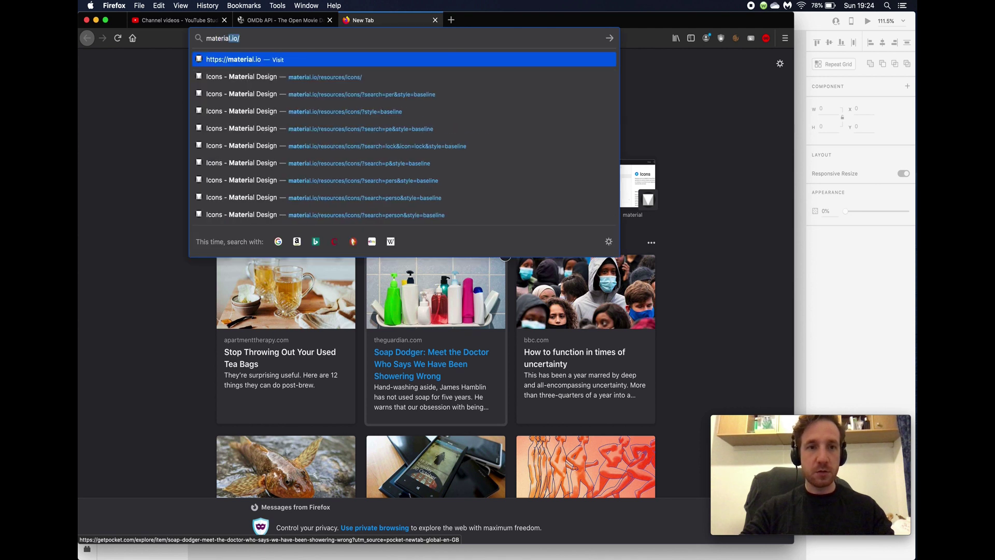
key("BackSpace")
type(".io")
key("Return")
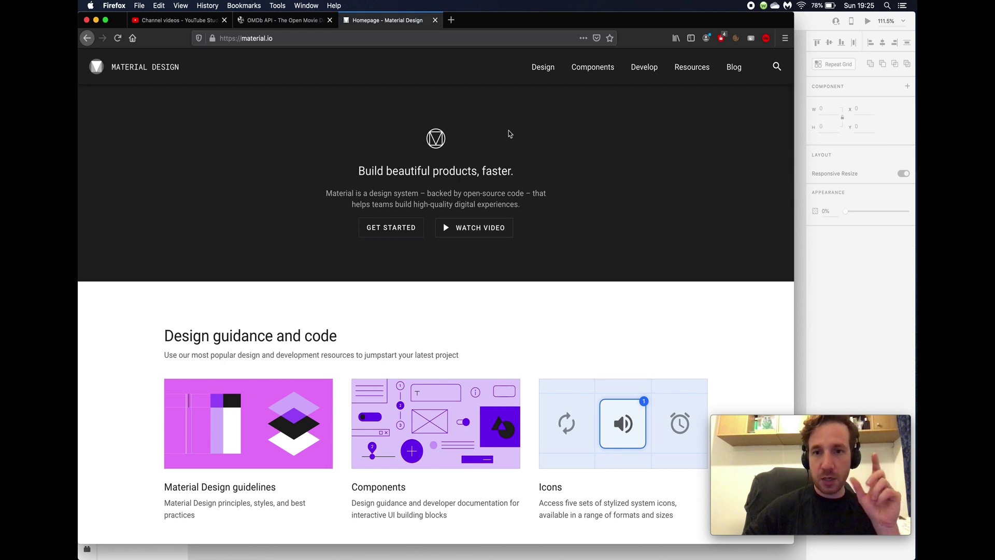
Open the Material Design Icons page at material.io/resources/icons.
left_click(409, 41)
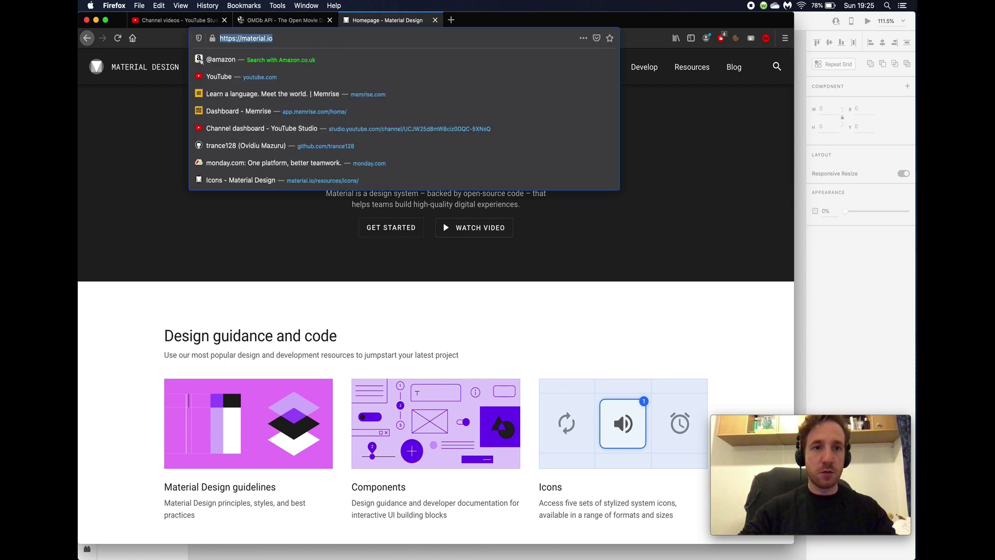
type("matei")
key("BackSpace")
type("rial icons cdn")
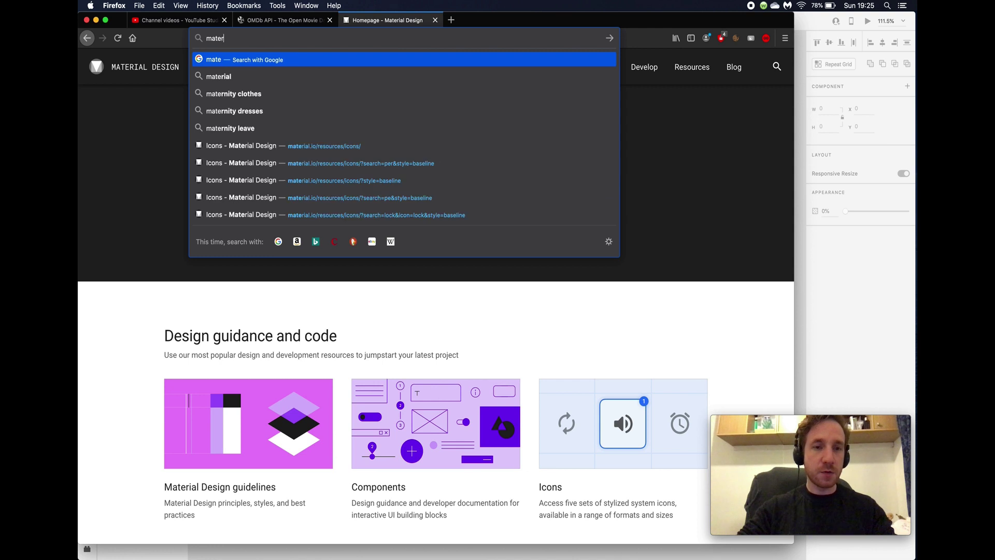
key("Down")
key("Down")
key("Down")
key("Down")
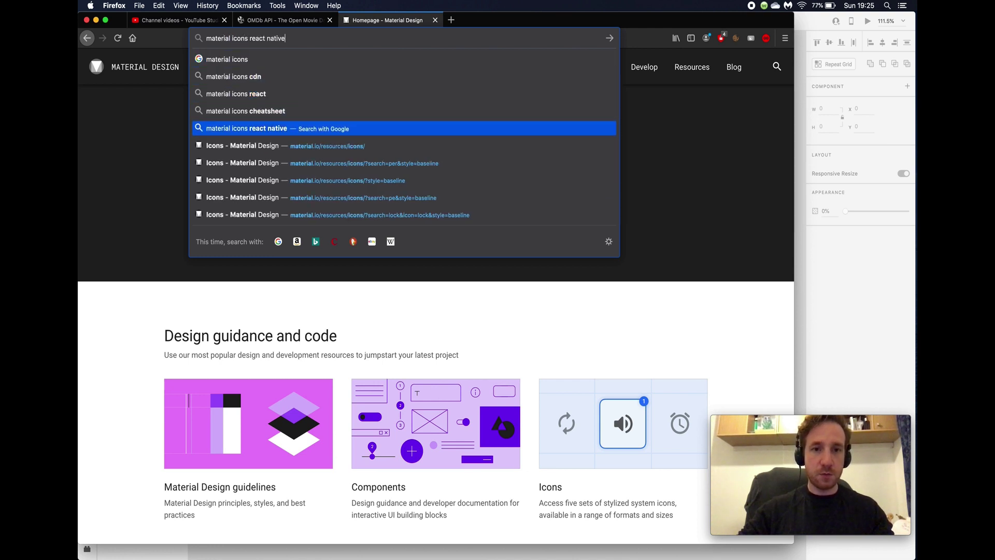
key("Return")
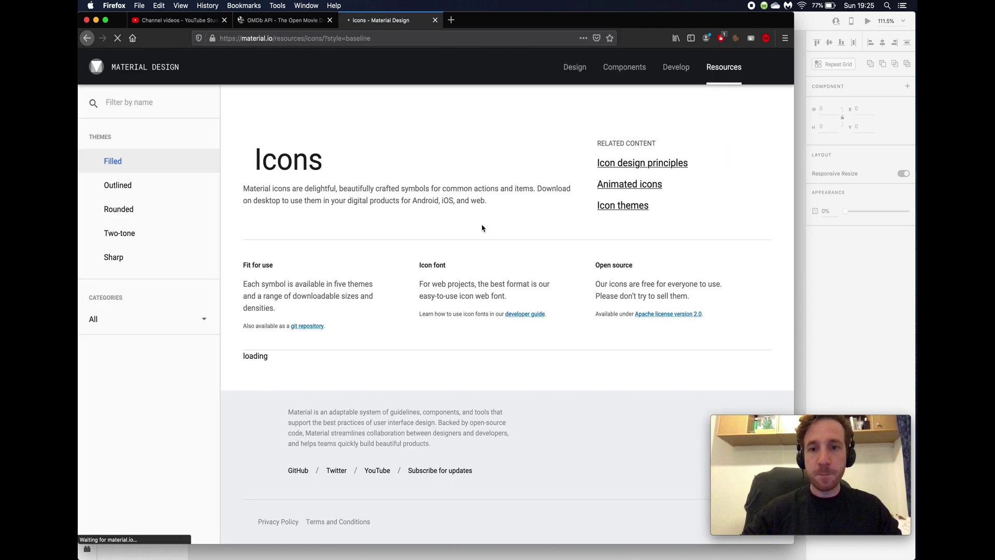
Find "search" on the icons page and select the filled search icon in the Action category.
scroll(393, 249, "down", 2)
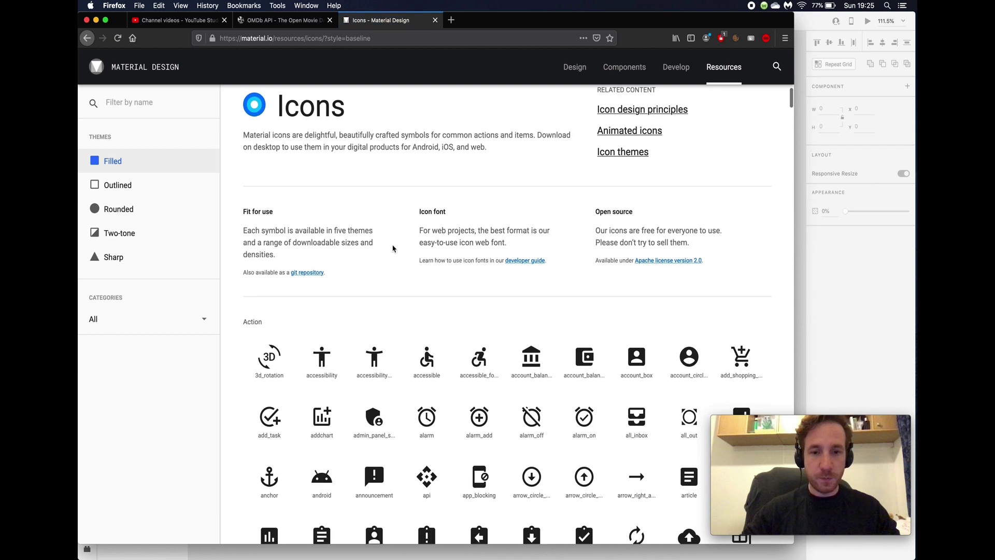
key("super+f")
type("search")
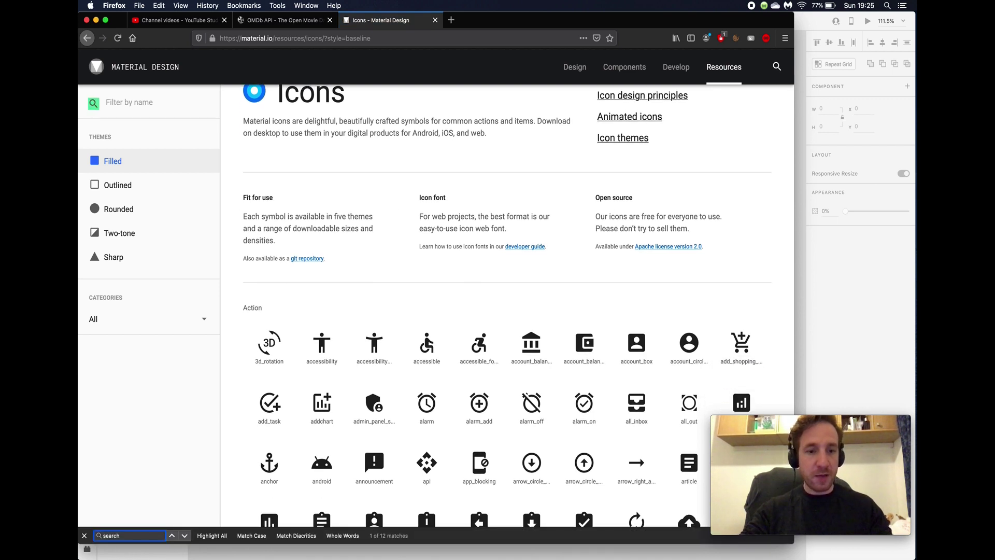
key("Return")
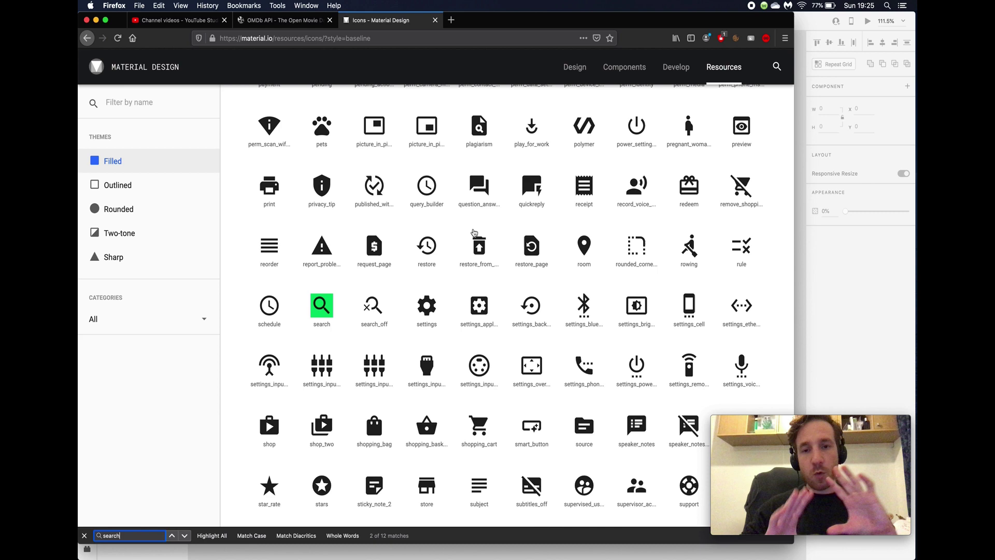
scroll(474, 232, "up", 15)
scroll(473, 233, "up", 15)
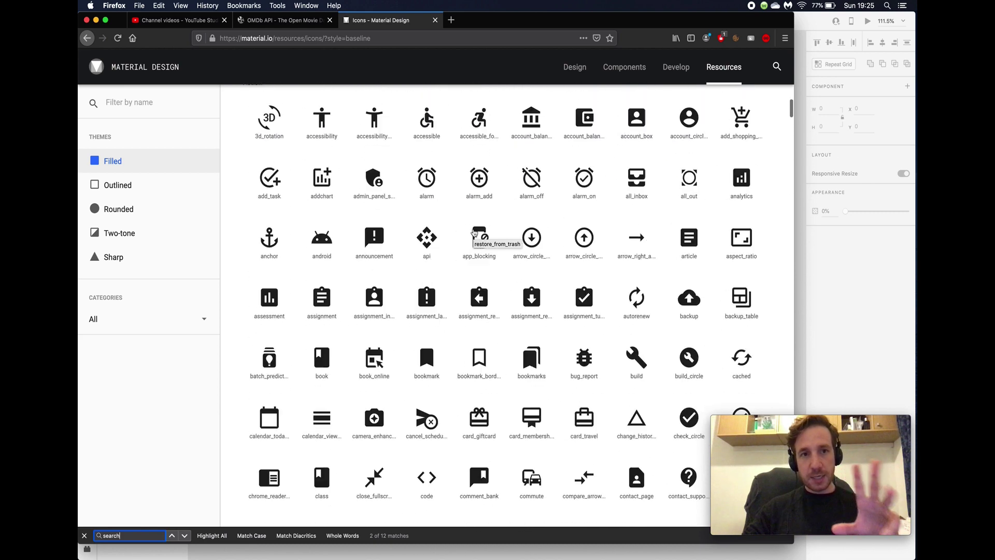
scroll(473, 233, "down", 10)
scroll(473, 232, "down", 20)
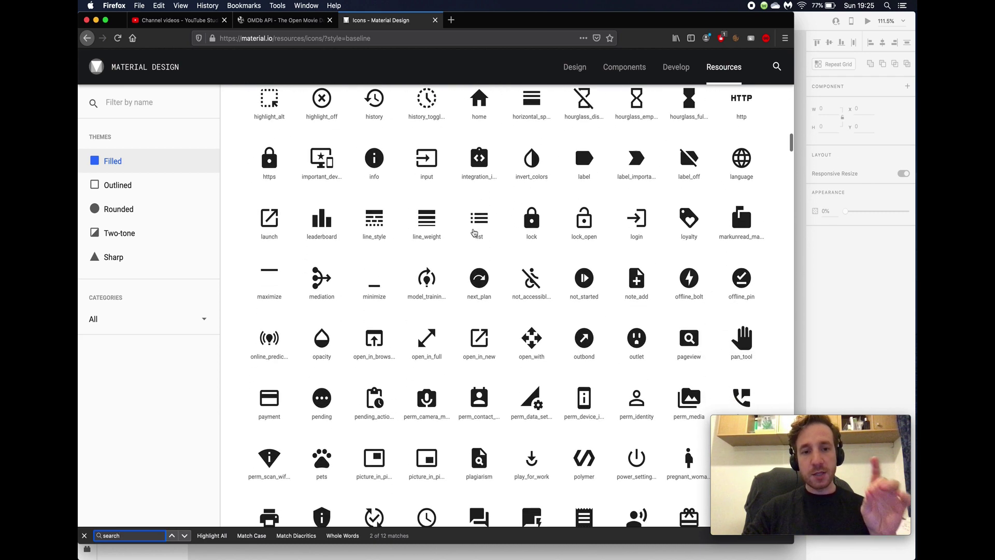
scroll(473, 233, "up", 1)
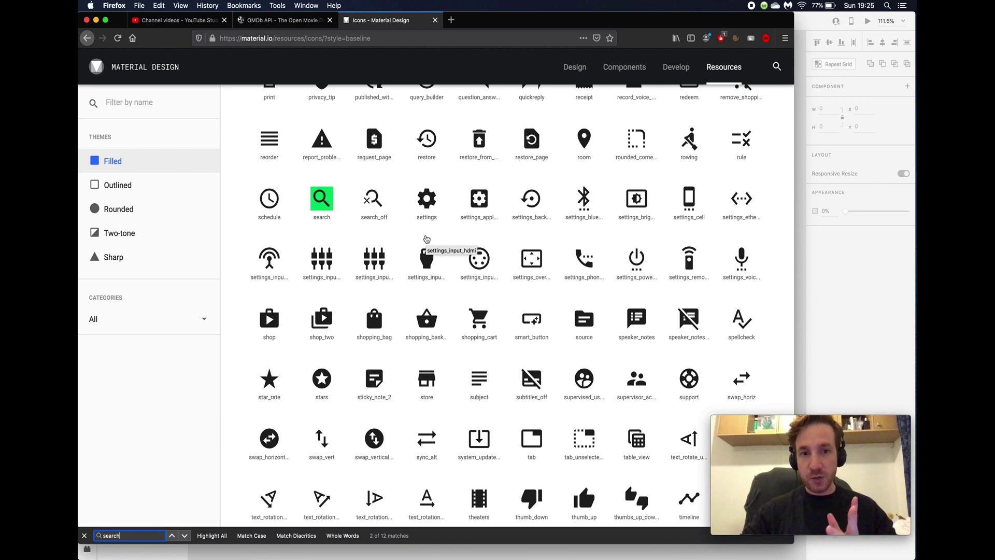
left_click(322, 197)
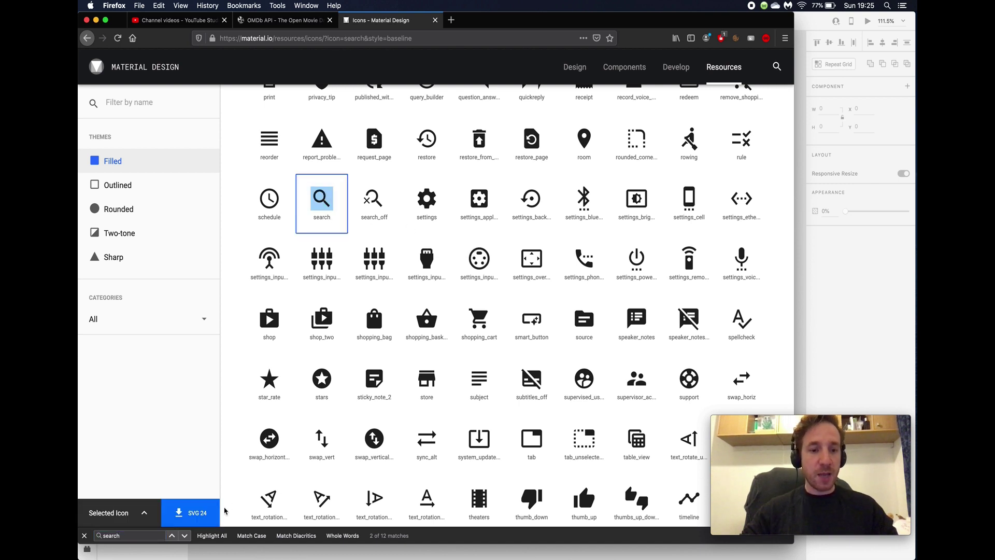
Try to open the search icon's SVG 24 file, search-24px.svg, directly with Adobe XD.
left_click(189, 512)
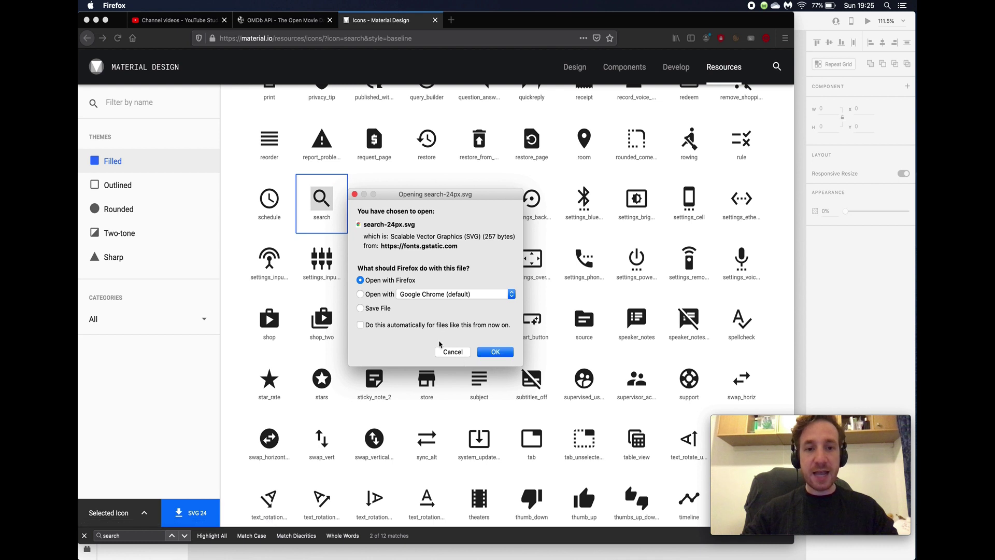
left_click(377, 309)
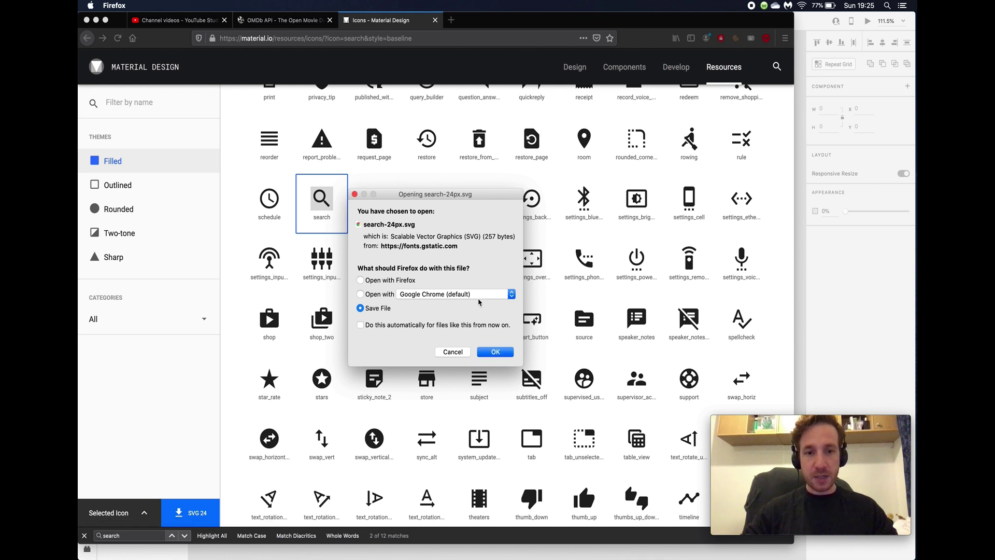
left_click(385, 298)
left_click(445, 295)
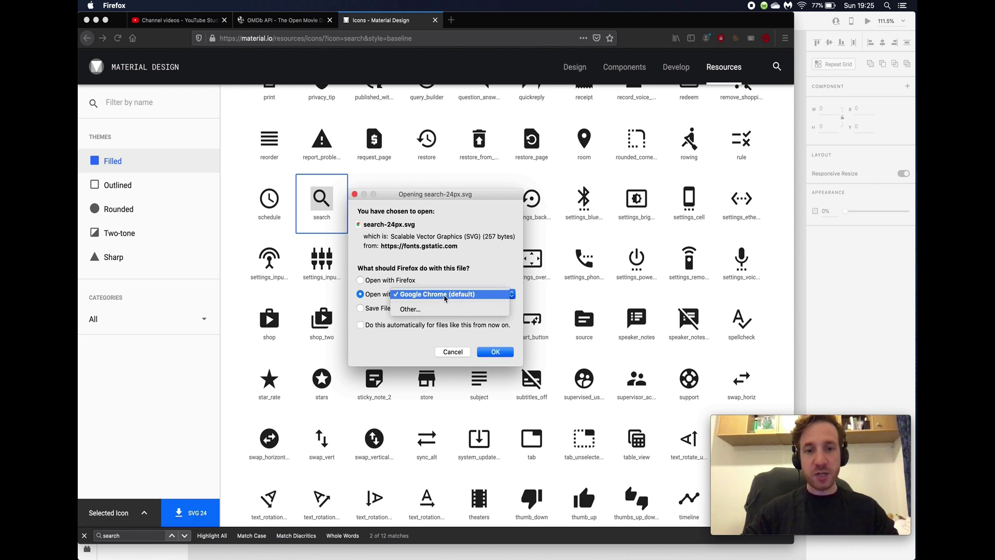
key("Return")
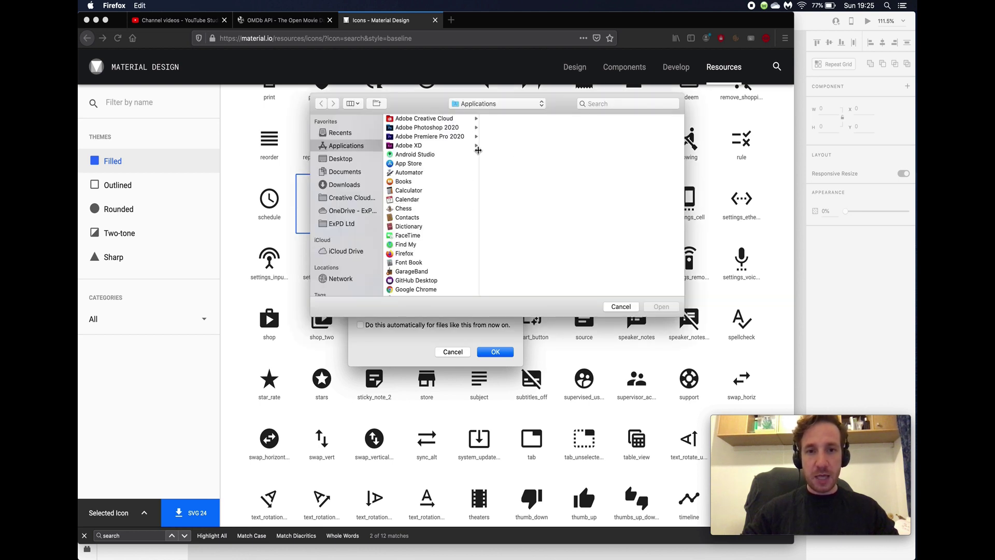
left_click(418, 147)
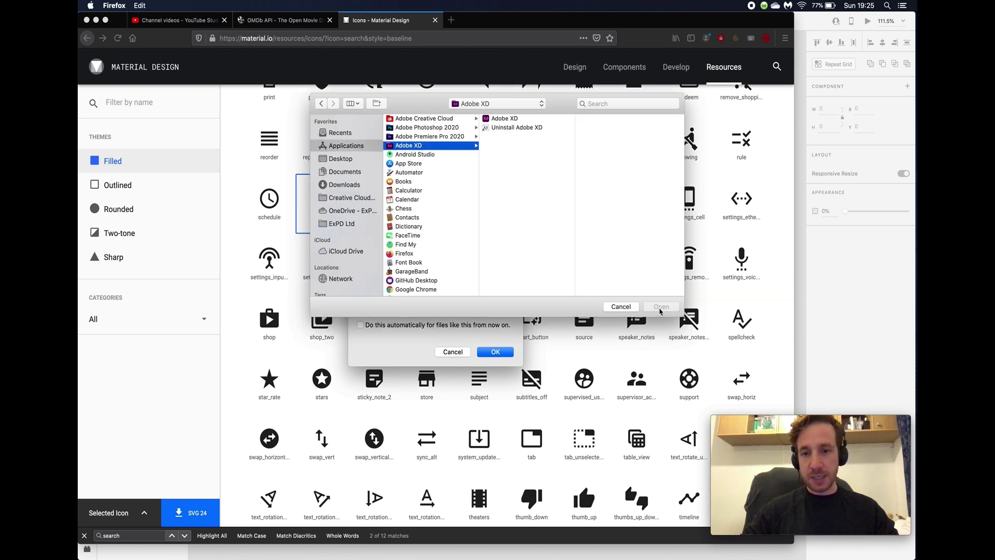
left_click(518, 120)
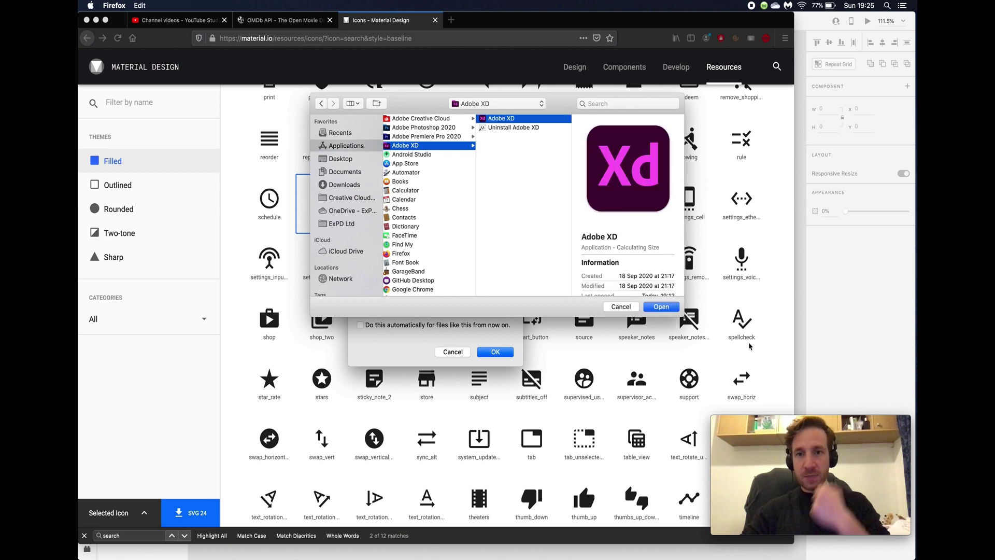
left_click(662, 306)
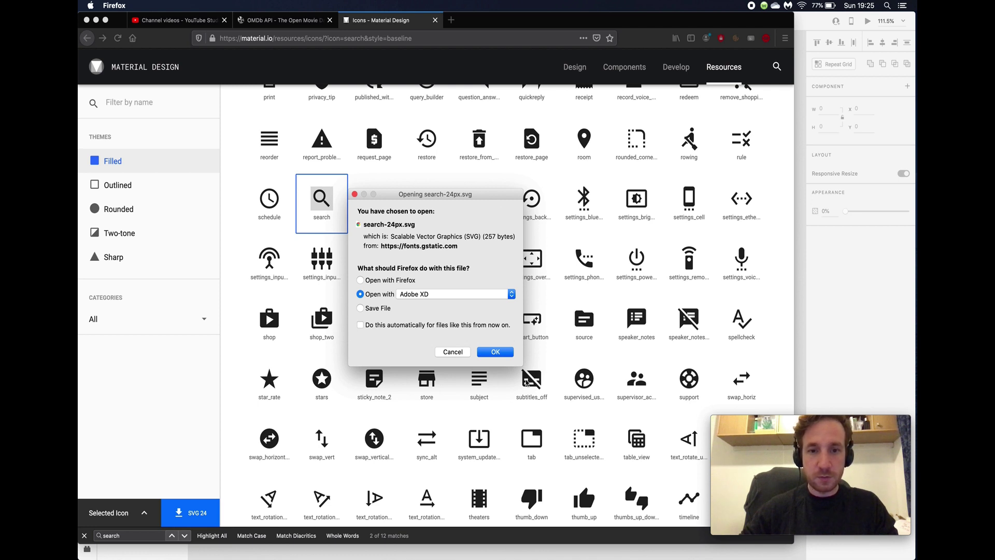
left_click(492, 357)
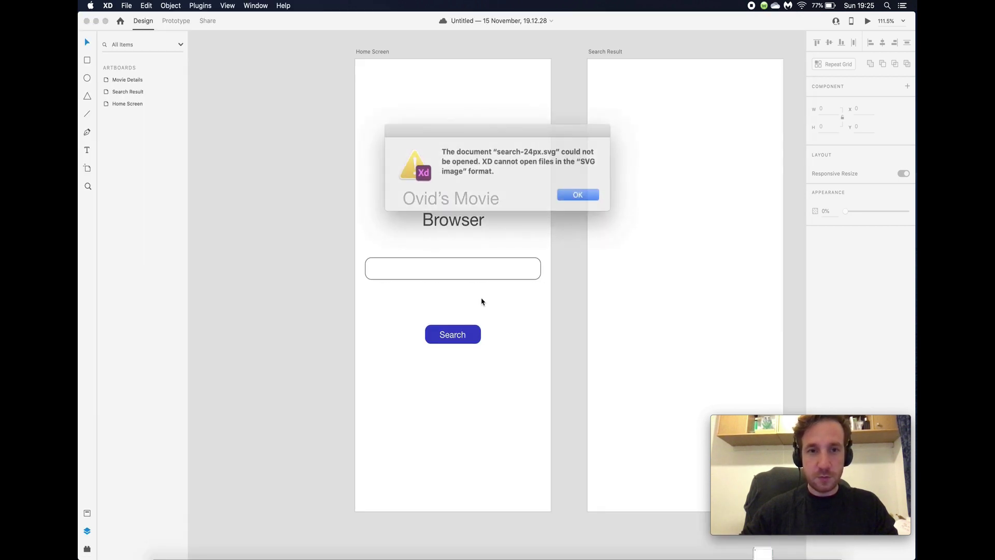
left_click(568, 192)
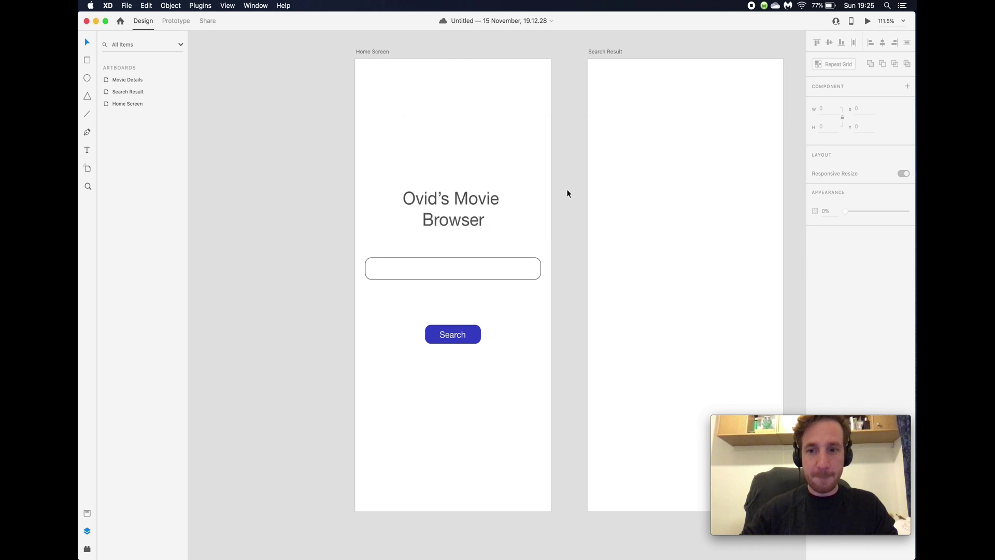
Switch to Firefox and download the selected search icon as search-24px.svg, saving the file instead of opening it.
key("ctrl+Up")
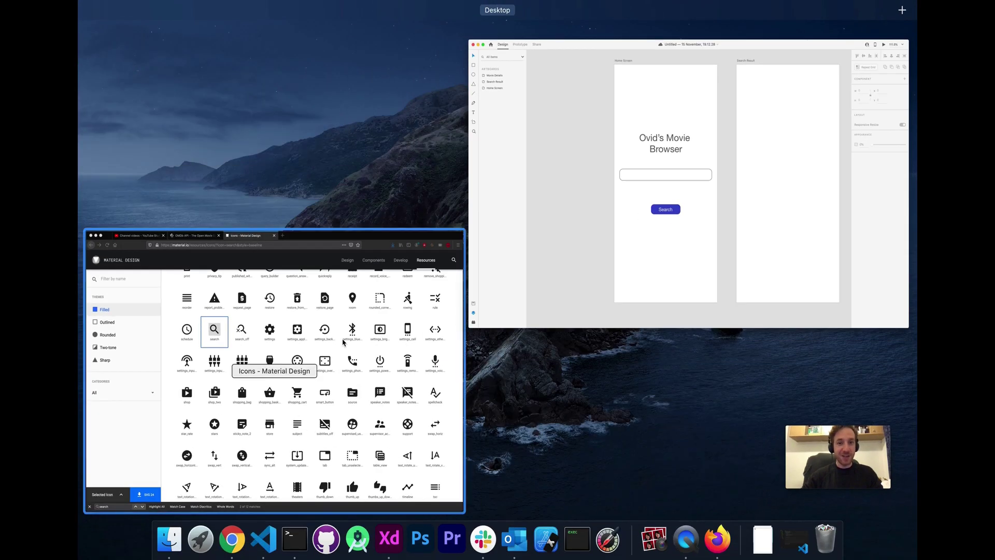
left_click(247, 453)
left_click(188, 516)
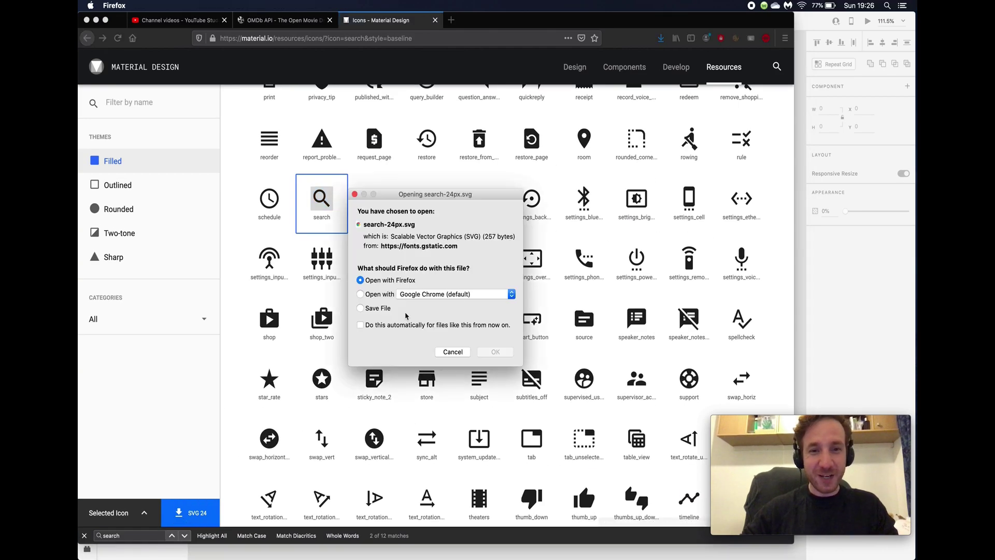
left_click(359, 309)
left_click(495, 352)
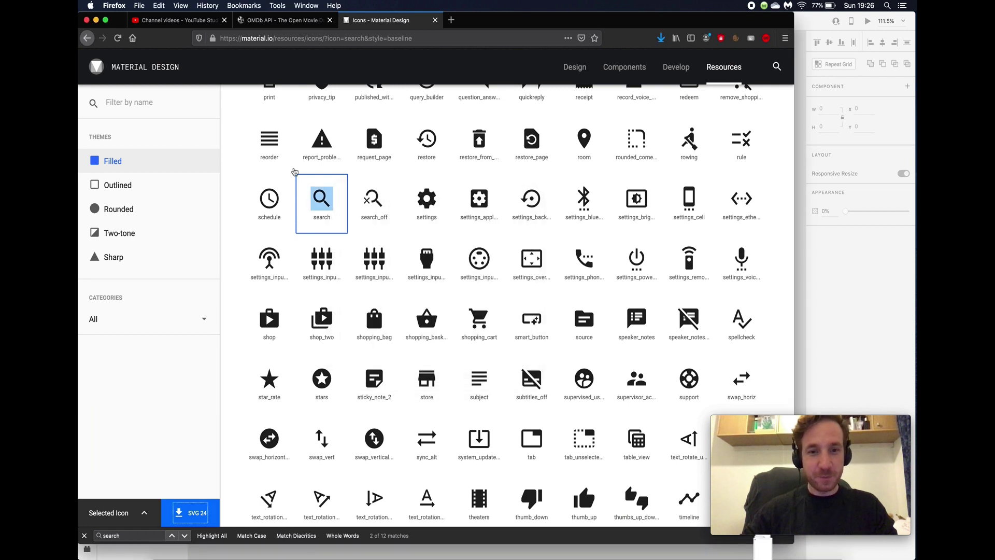
Return to Adobe XD and place the downloaded search icon SVG on the Home Screen artboard, below the Search button.
left_click(96, 20)
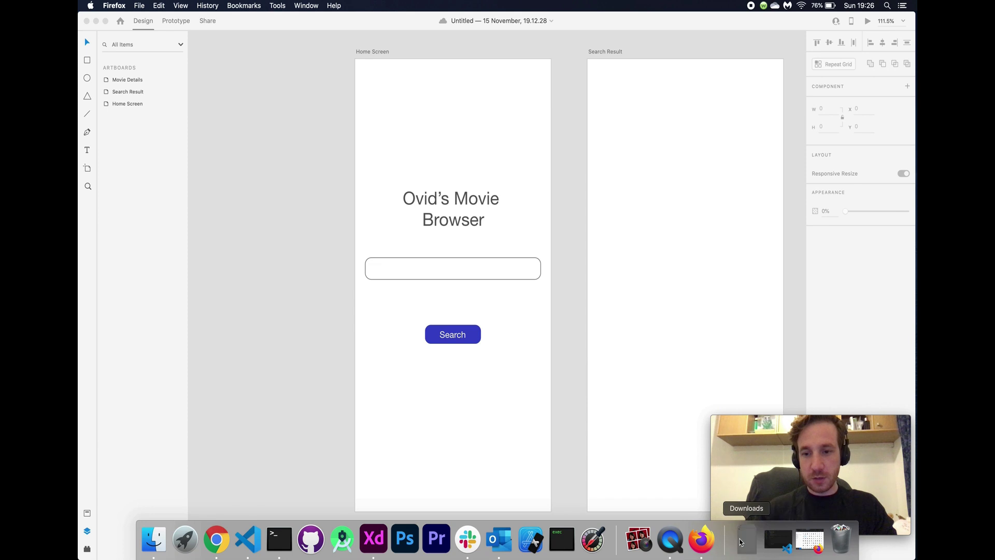
left_click(745, 526)
left_click_drag(747, 498, 553, 404)
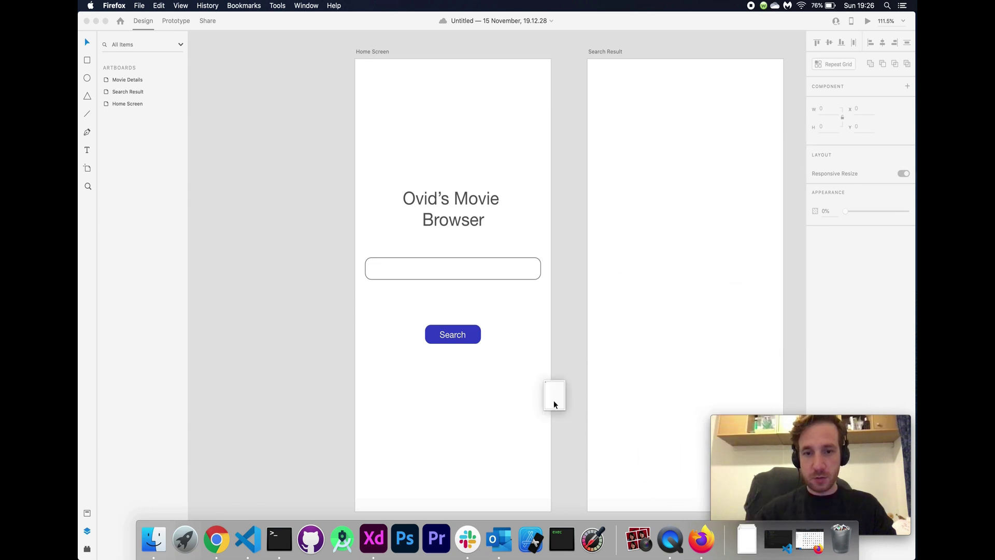
left_click_drag(456, 372, 458, 371)
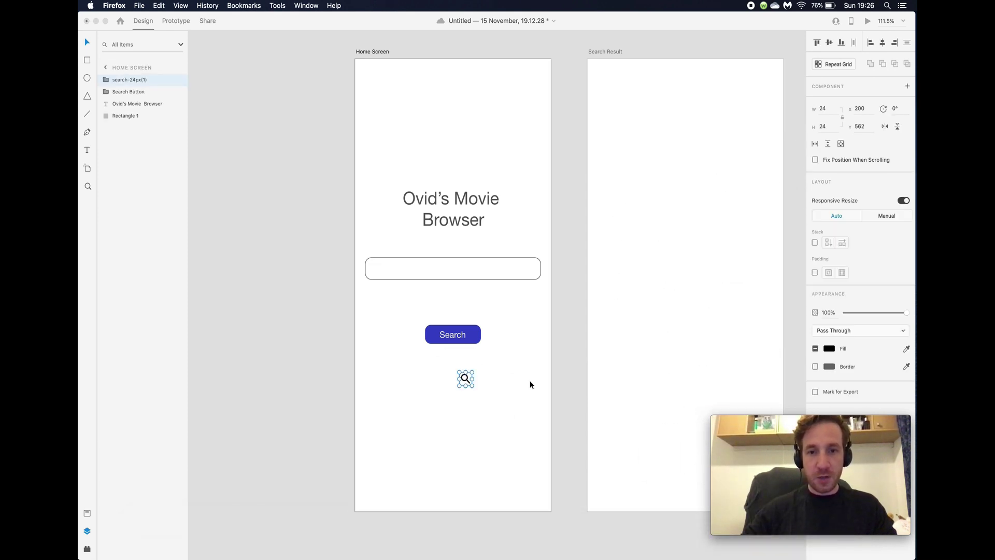
Move the search icon inside the left end of the search field, at about X 30, Y 364.
left_click(468, 382)
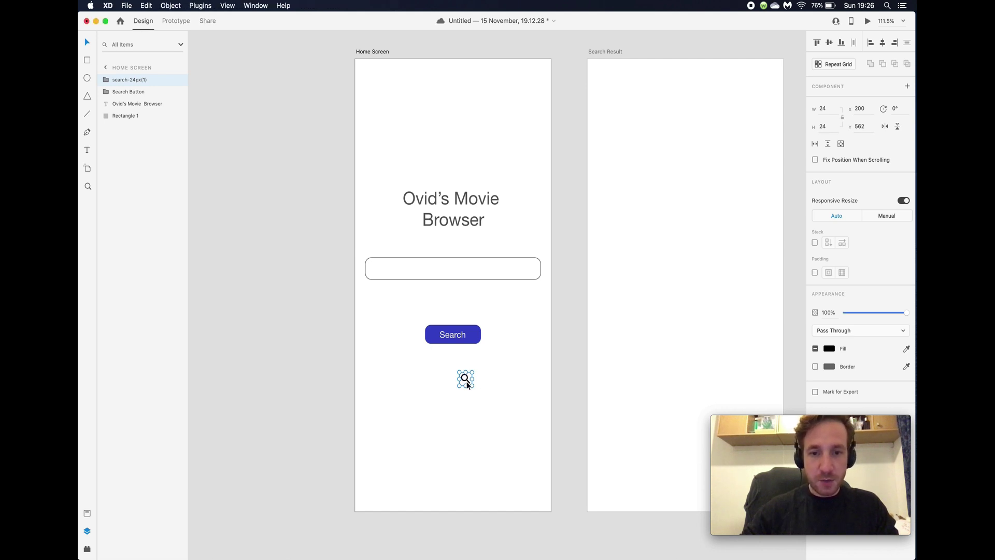
left_click_drag(465, 380, 394, 369)
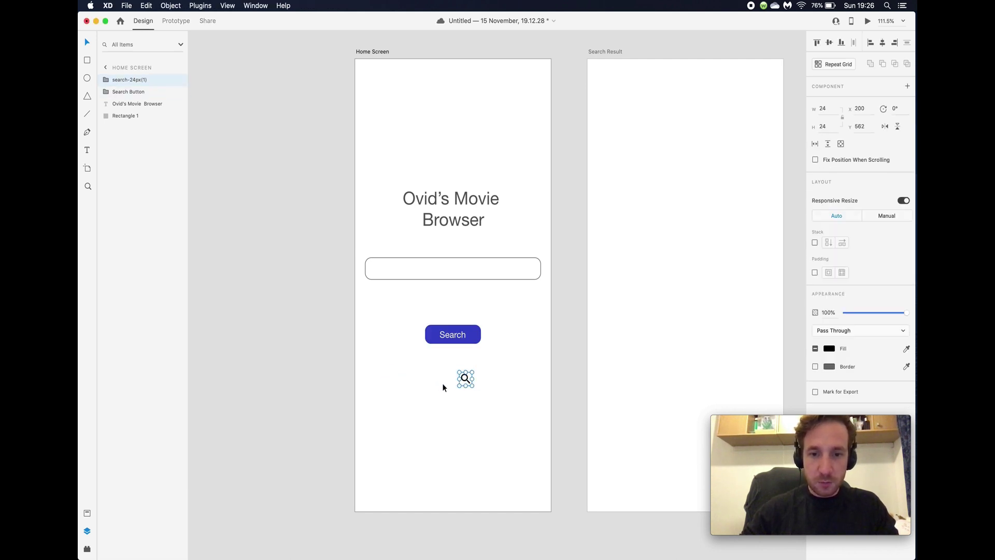
scroll(466, 380, "up", 3)
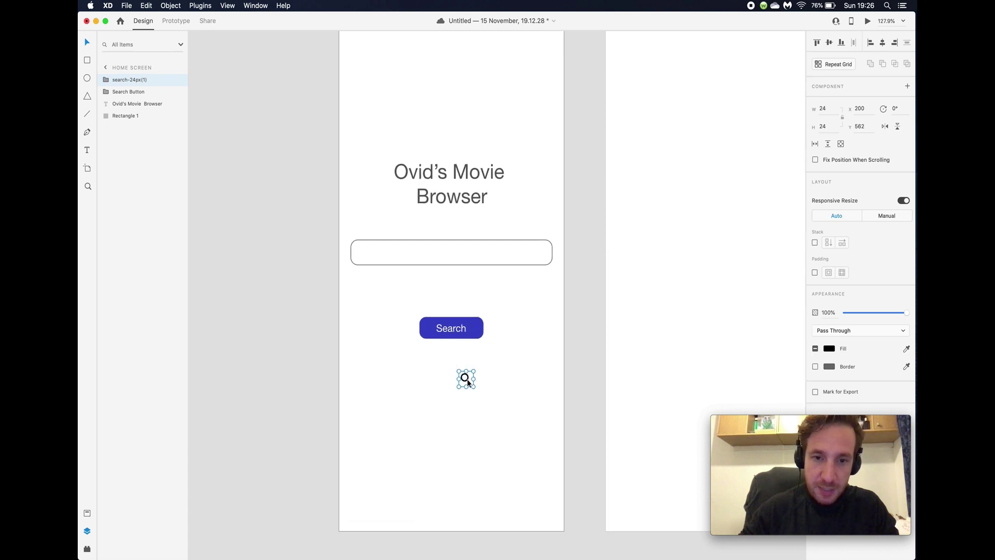
left_click_drag(466, 380, 366, 252)
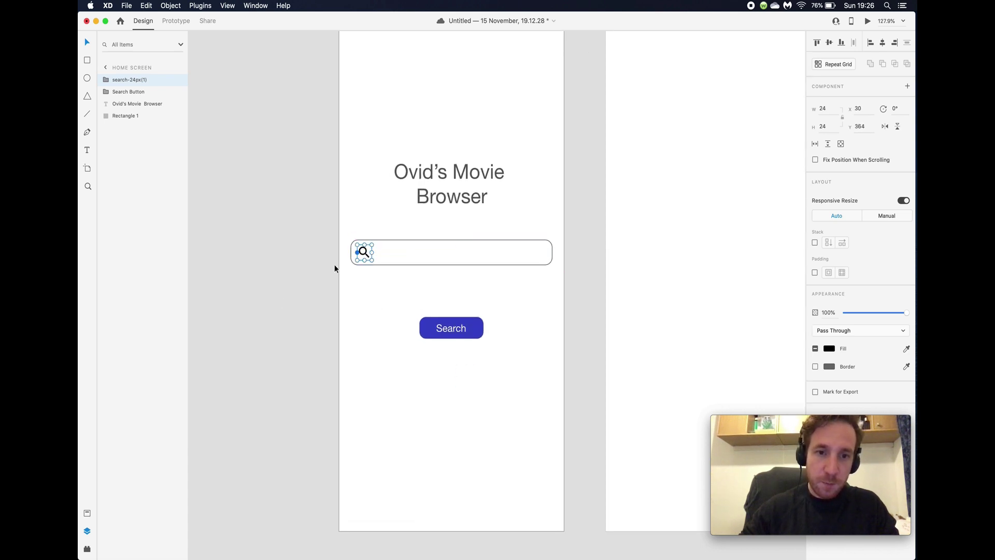
left_click(282, 299)
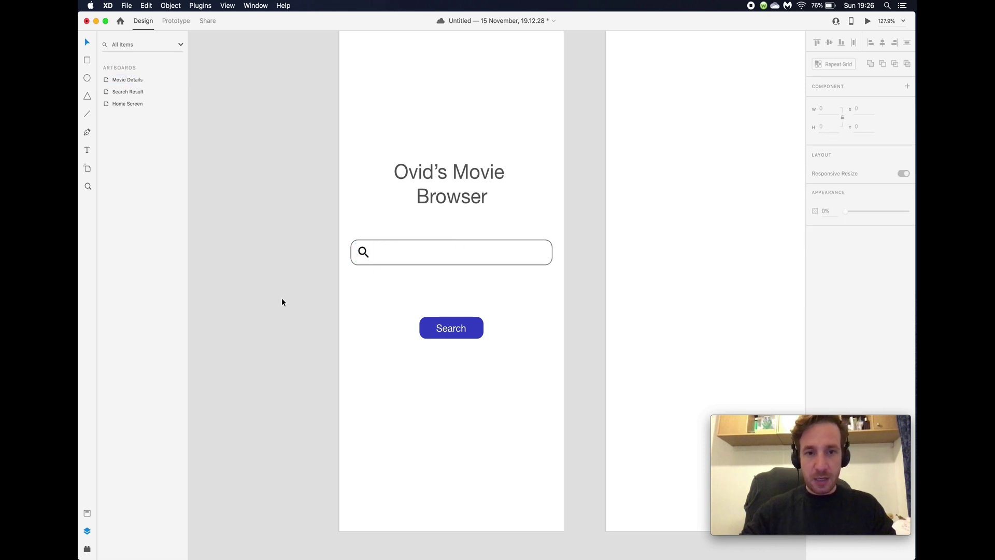
Increase the Search button's height to 44 symmetrically about its centre, keeping its width.
scroll(282, 302, "down", 2)
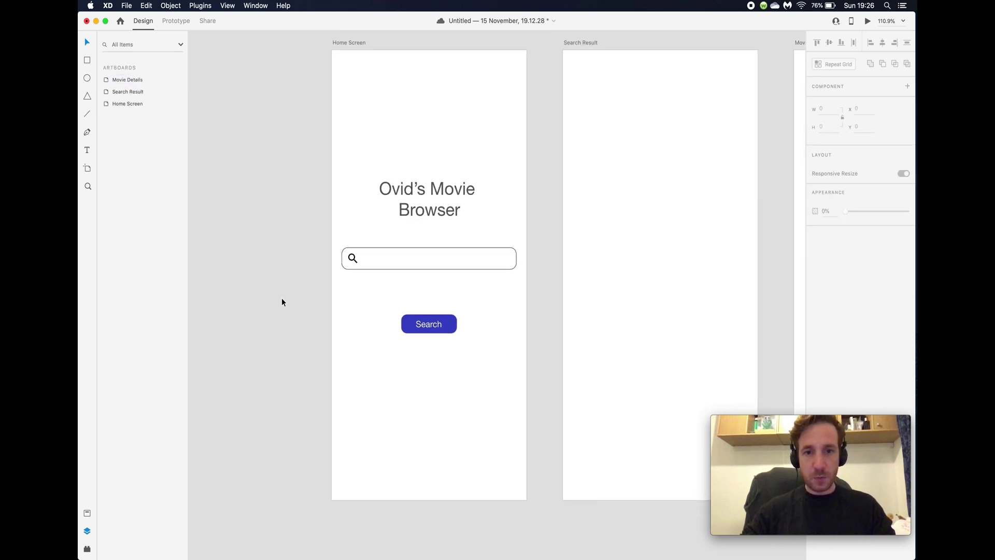
scroll(282, 302, "up", 2)
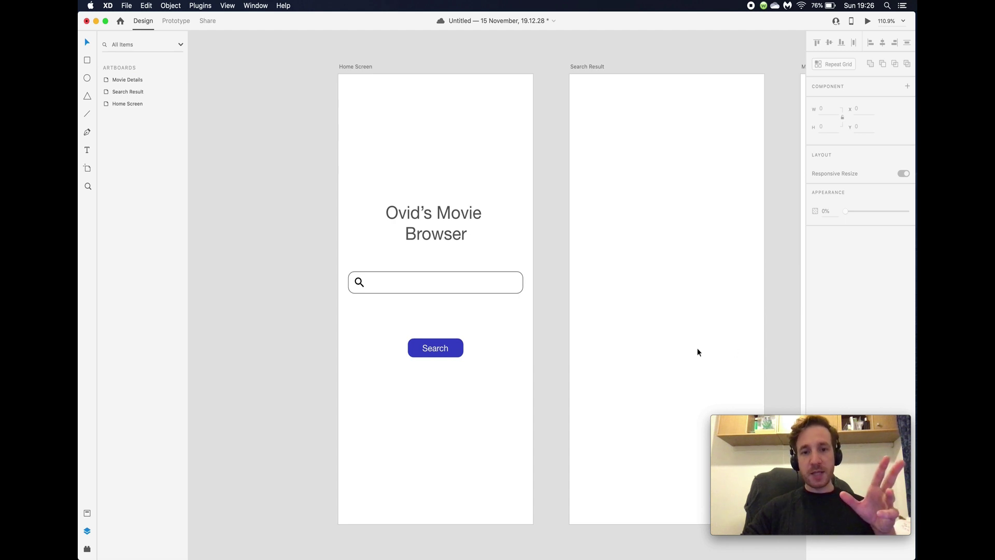
left_click(456, 351)
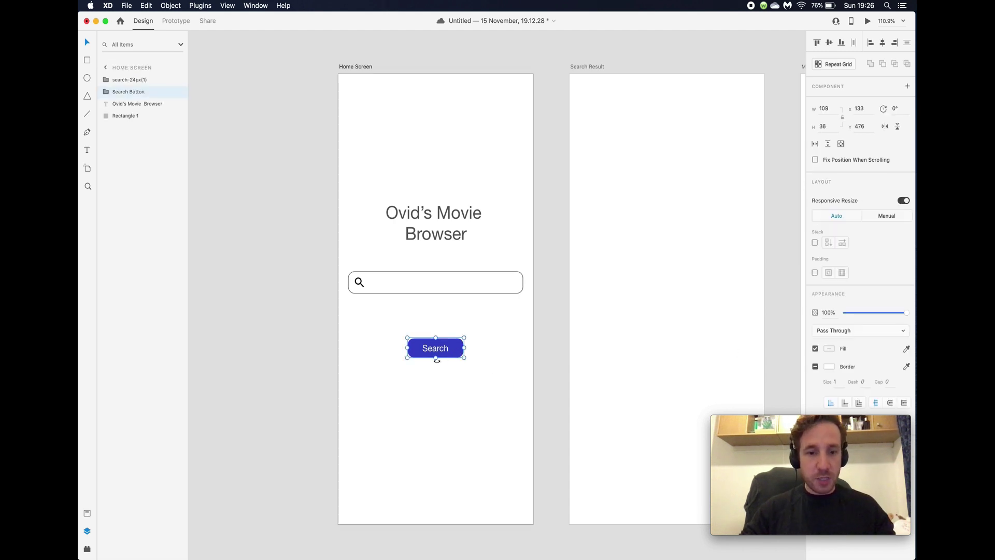
key("alt")
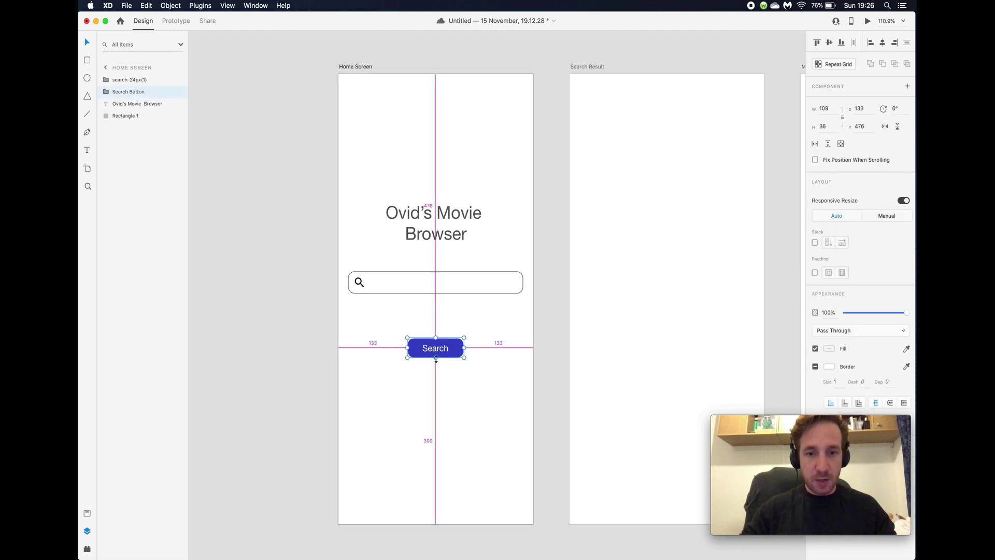
left_click_drag(436, 359, 436, 362)
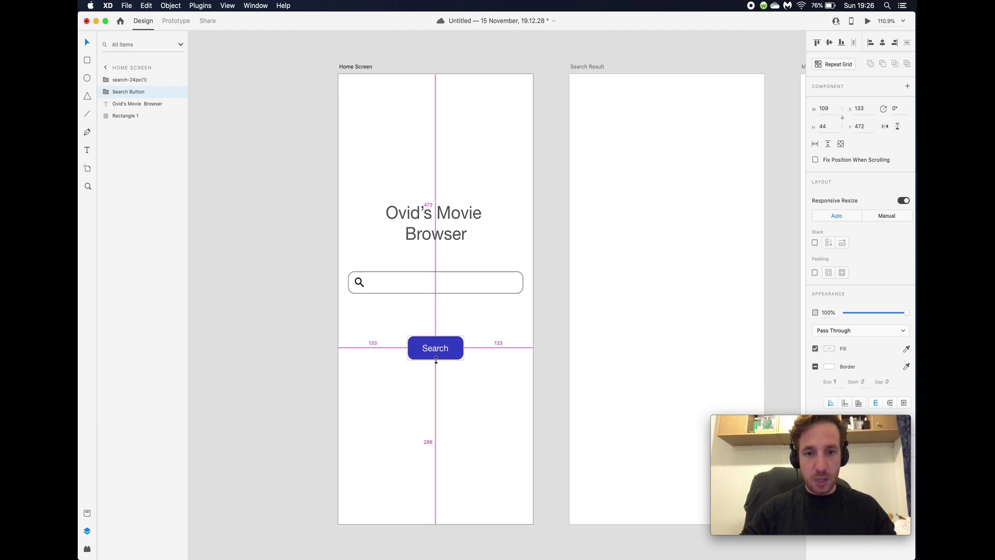
left_click(281, 372)
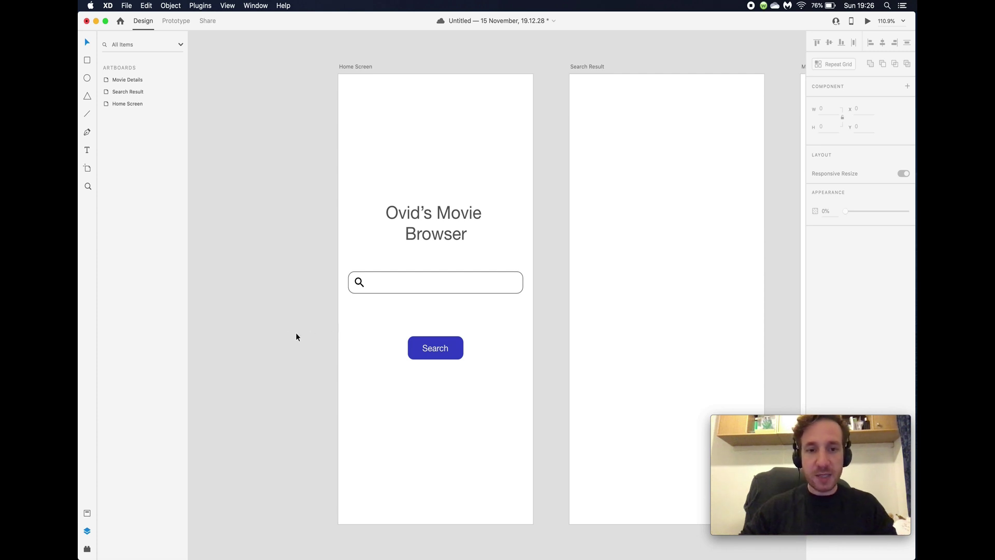
Make the Home Screen search field slightly taller about its centre and fully round its corners.
left_click(441, 291)
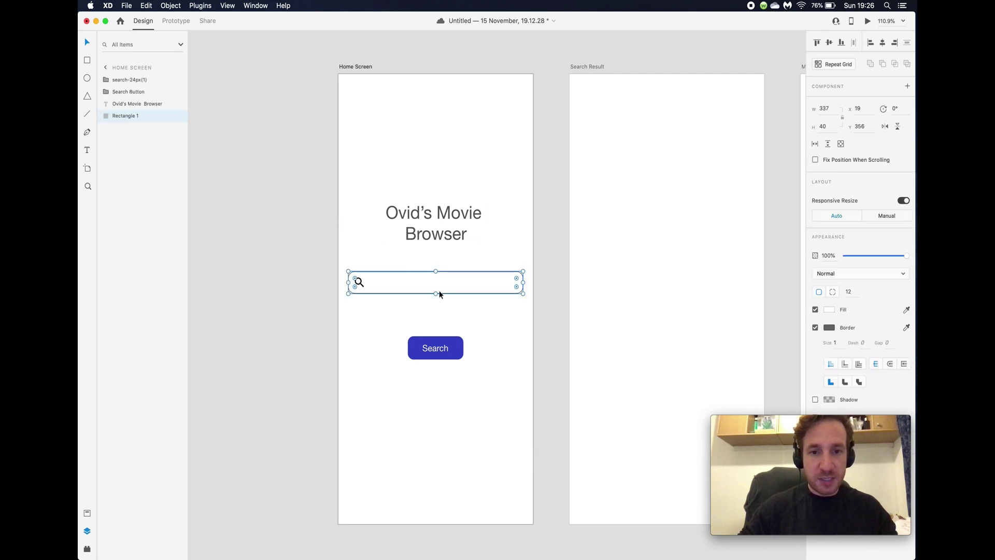
key("alt")
left_click_drag(436, 294, 436, 295)
left_click(255, 331)
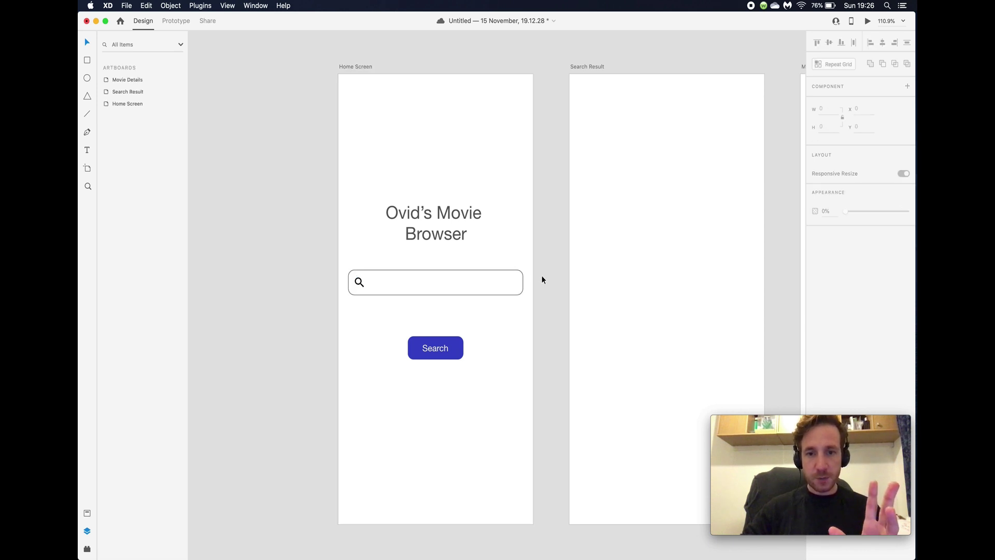
left_click(515, 284)
left_click_drag(518, 280, 508, 284)
Fully round the corners of Rectangle 2 inside the Search Button group to match the search field.
left_click(451, 352)
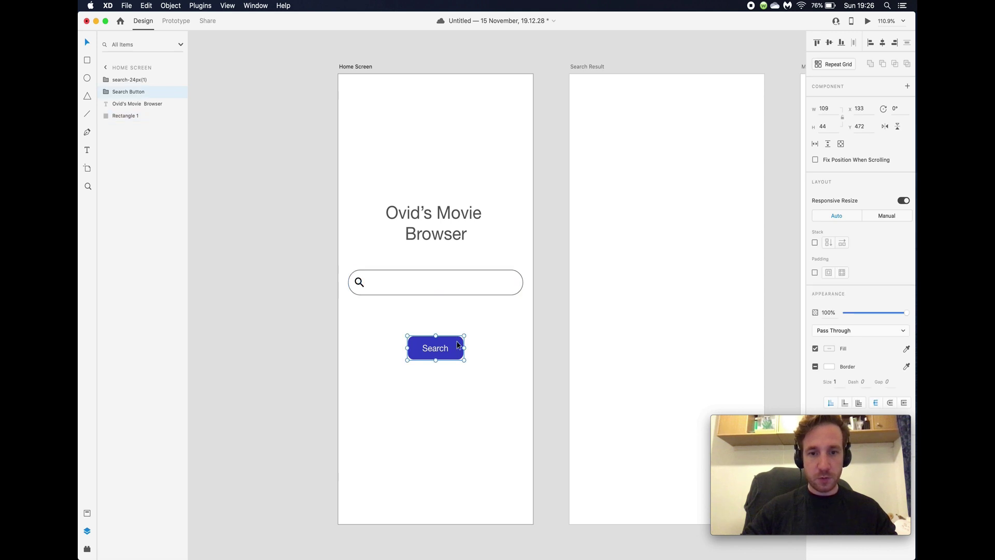
scroll(454, 349, "up", 3)
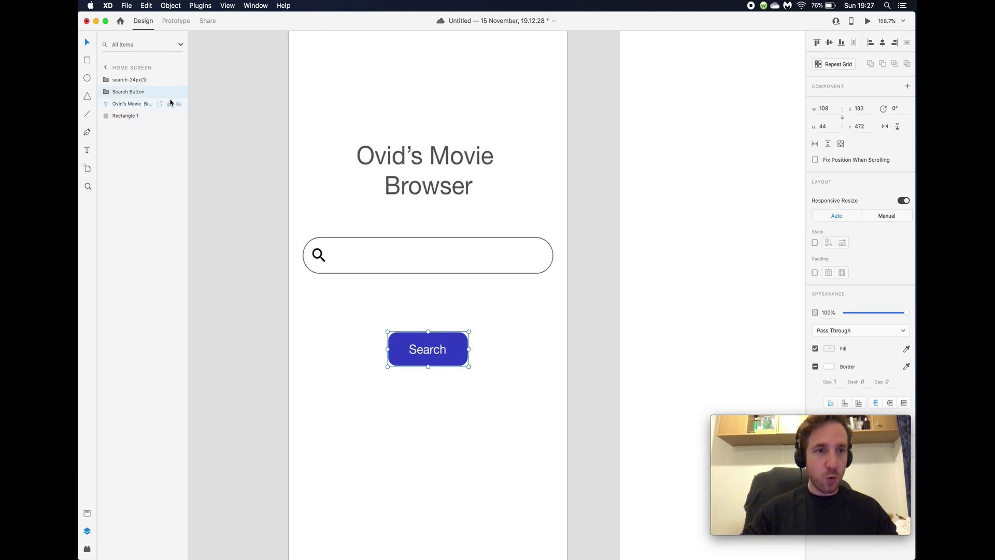
double_click(121, 92)
left_click(107, 92)
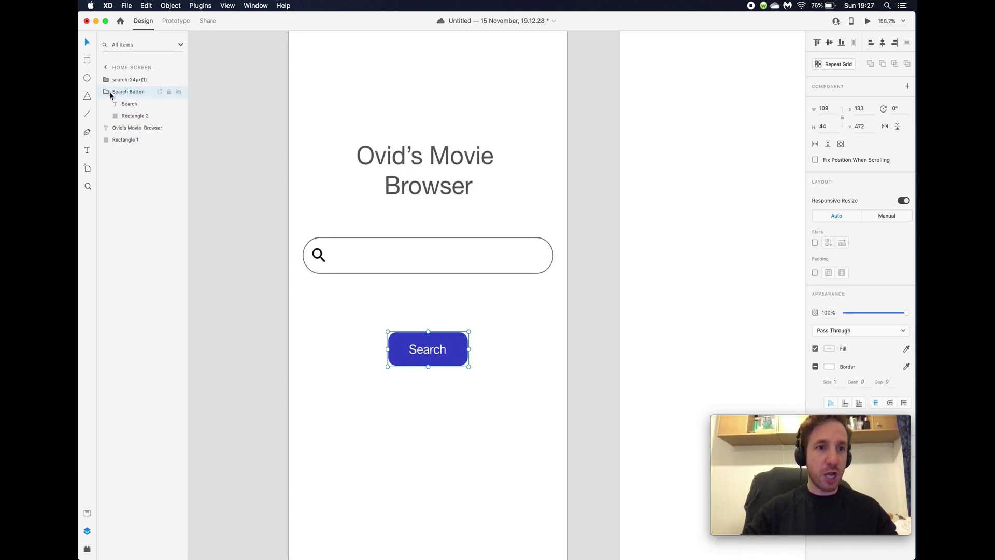
left_click(135, 116)
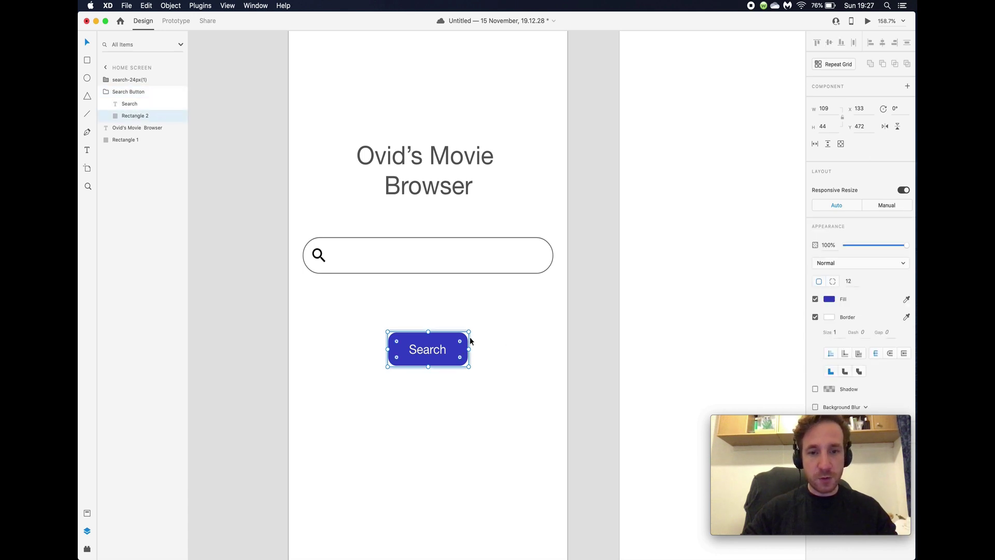
left_click_drag(461, 342, 448, 350)
left_click(210, 352)
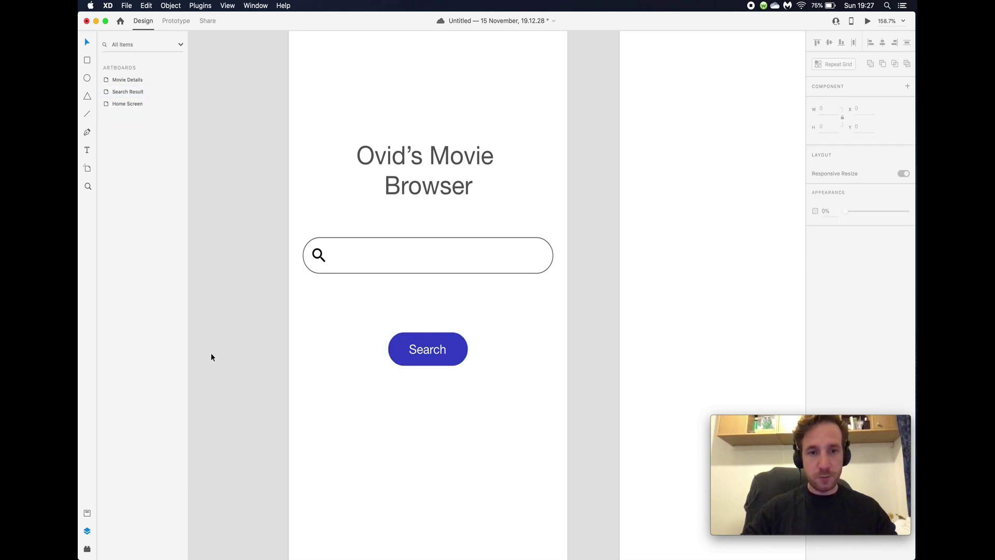
Draw a background rectangle about 388 by 829 covering the Home Screen and place it at the bottom of the layer order.
scroll(246, 350, "down", 3)
scroll(246, 350, "down", 1)
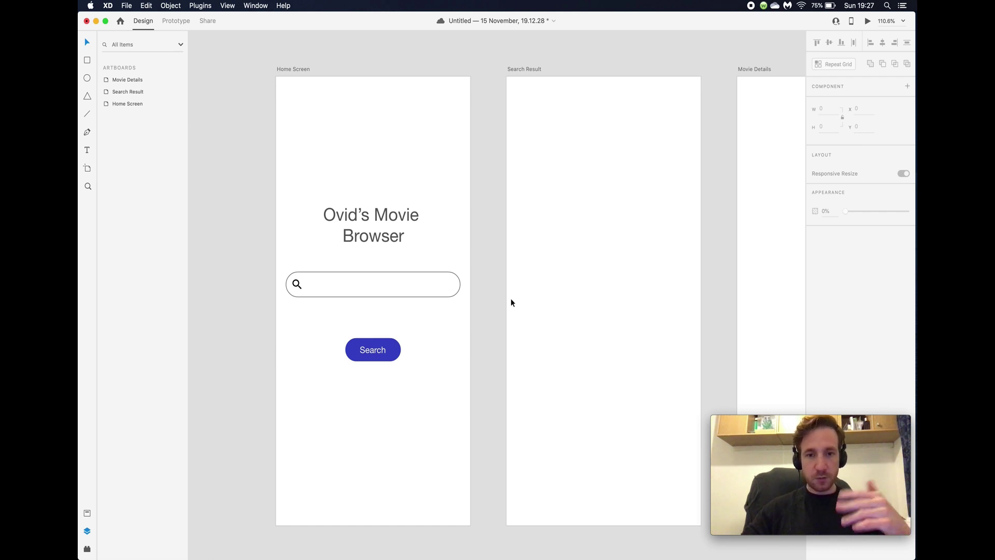
scroll(459, 290, "down", 2)
left_click(428, 405)
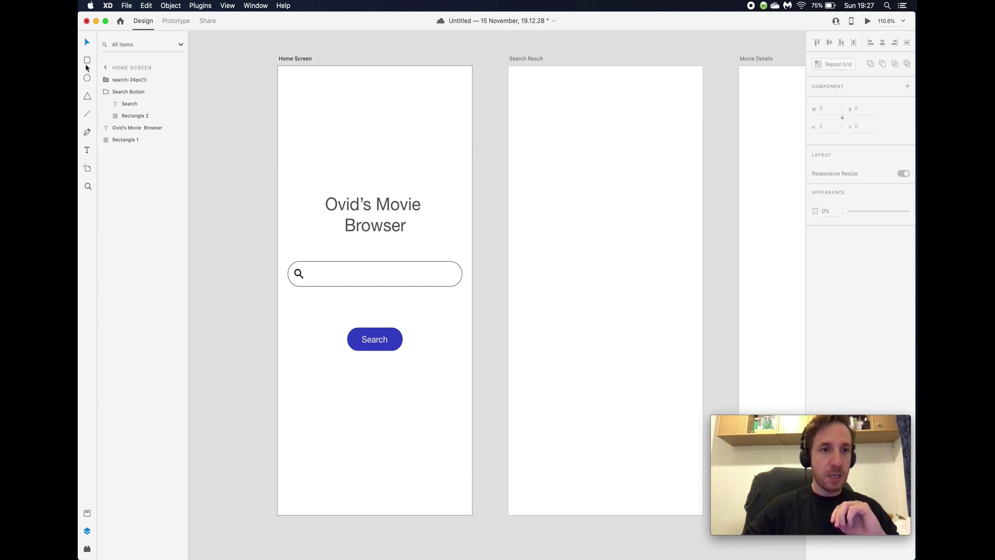
mouse_move(274, 63)
left_mouse_down()
mouse_move(382, 275)
mouse_move(476, 521)
left_mouse_up()
left_click_drag(137, 79, 138, 161)
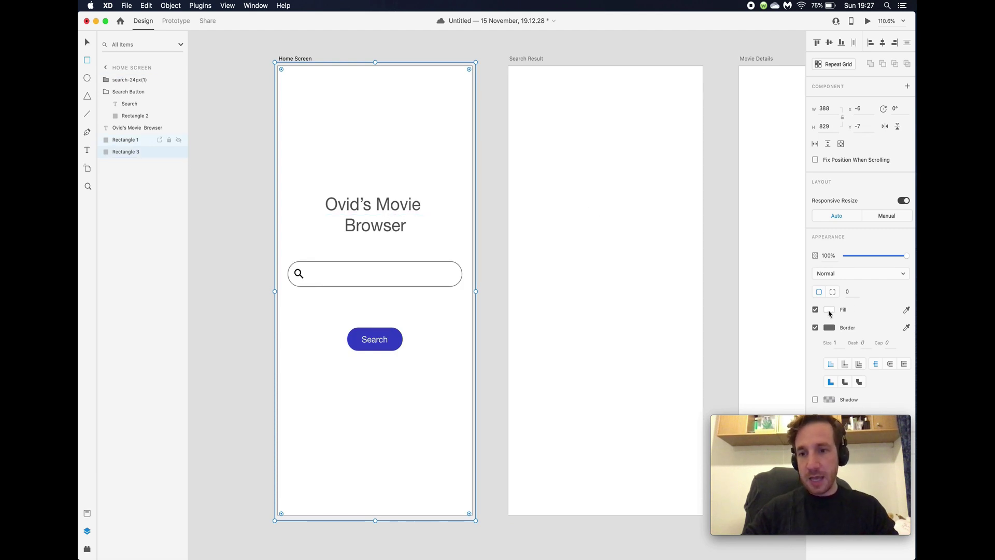
Remove the background rectangle's border and change its fill to a linear gradient.
left_click(815, 328)
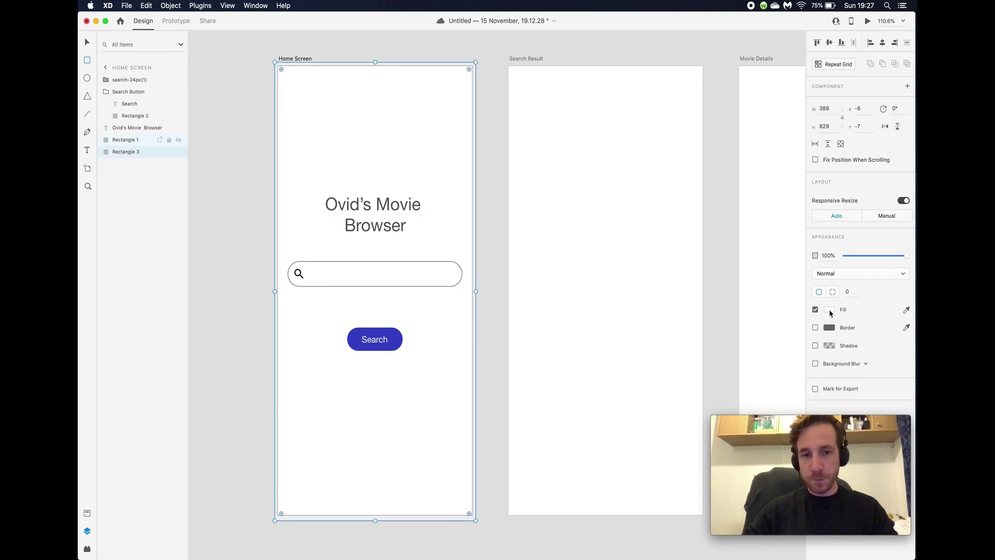
left_click(830, 311)
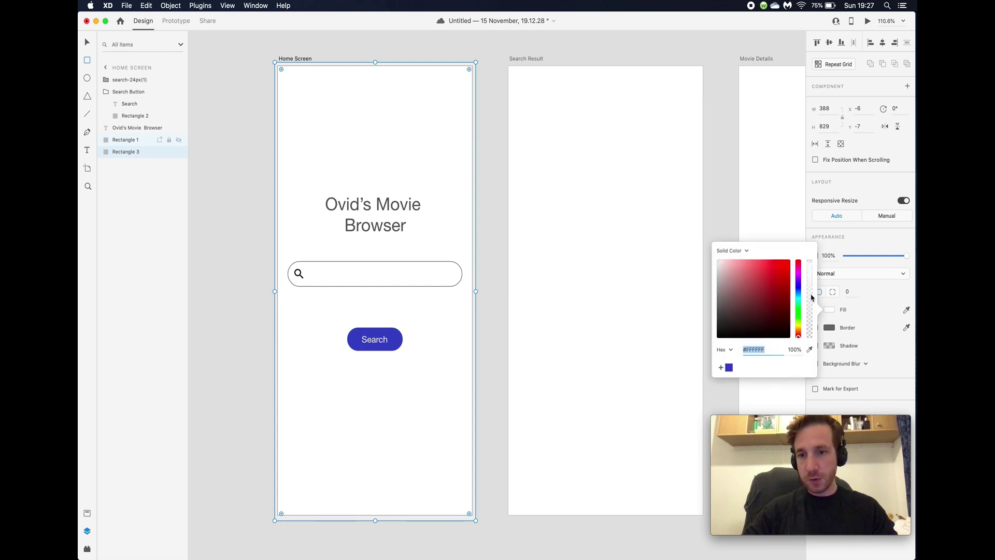
left_click(747, 251)
left_click(739, 259)
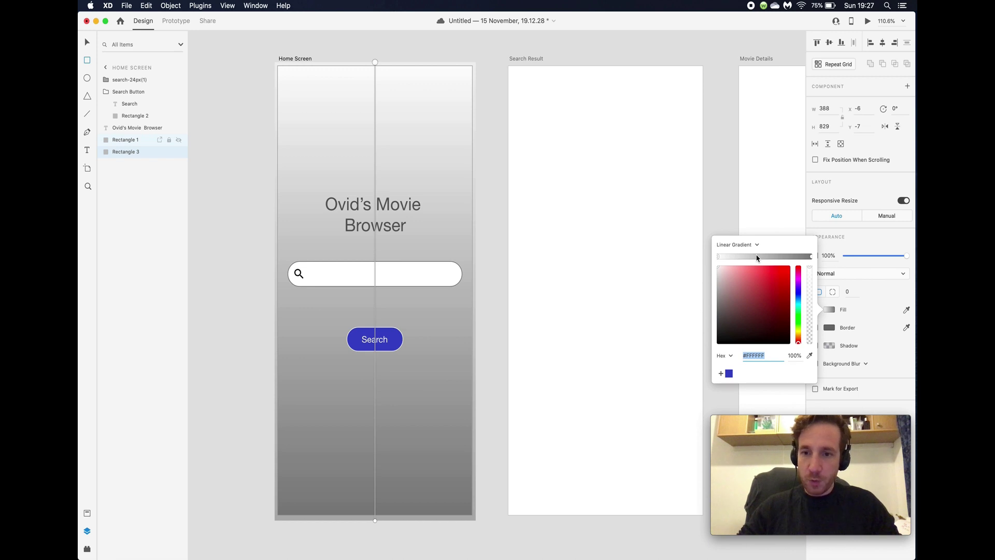
Set the gradient's upper colour stop to the saved blue #3E4DC4 at 20% opacity.
left_click(729, 374)
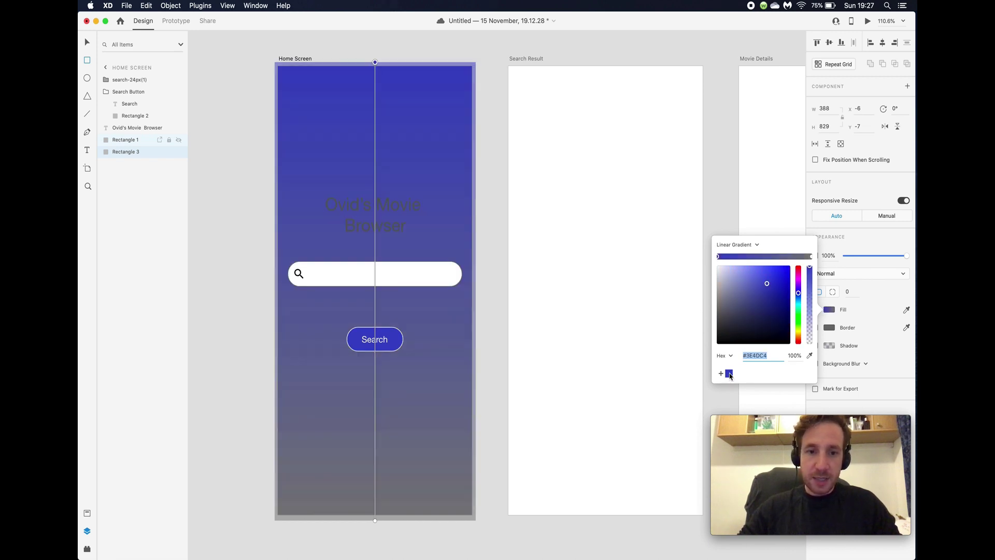
left_click(811, 293)
left_click_drag(812, 295, 810, 331)
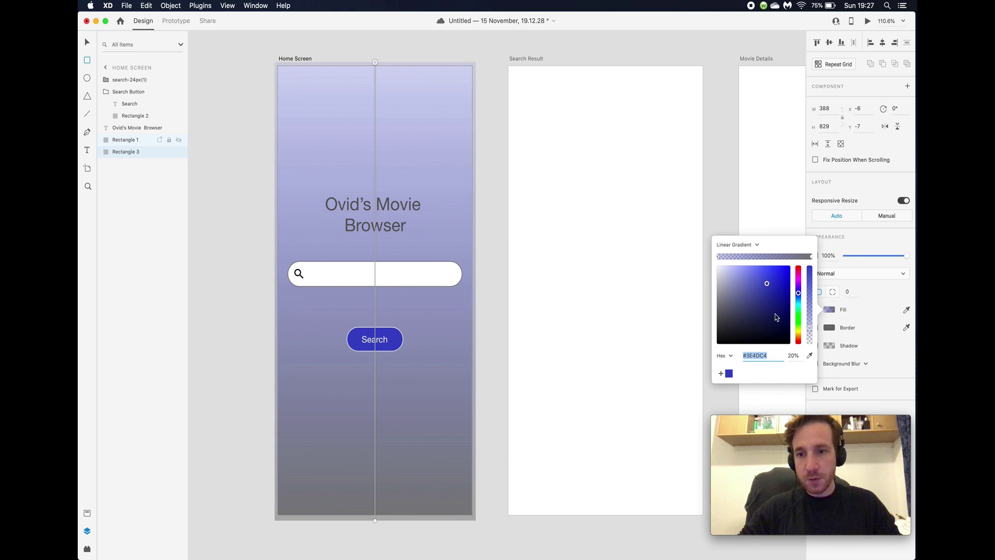
Try the saved blue on the gradient's lower colour stop, and settle on white #FFFFFF at 100% opacity.
left_click(811, 257)
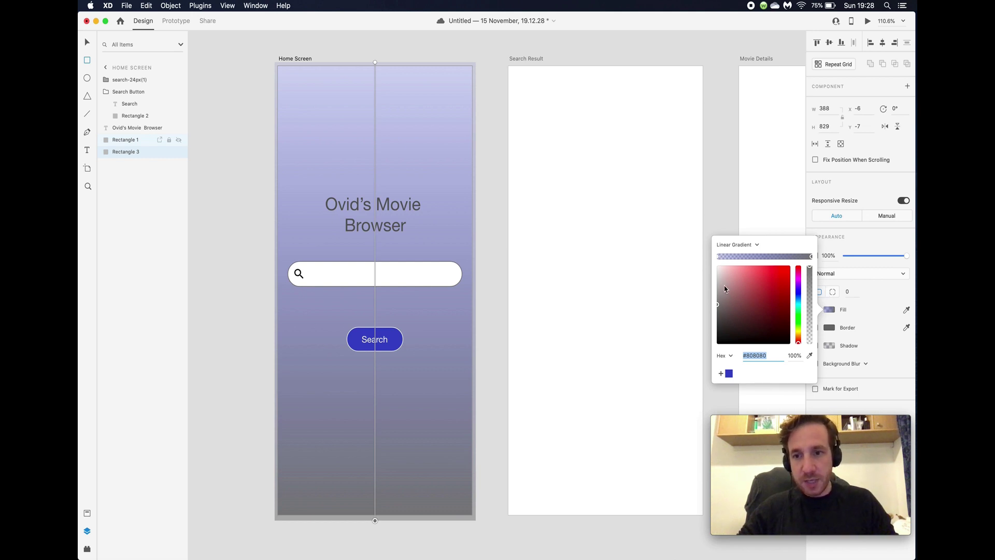
left_click(728, 373)
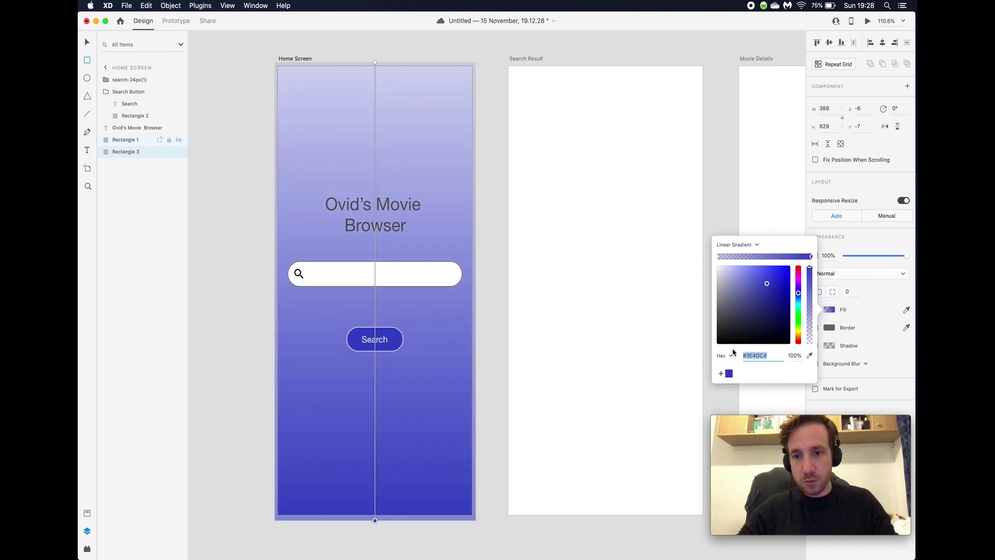
left_click(724, 272)
left_click_drag(724, 275, 711, 259)
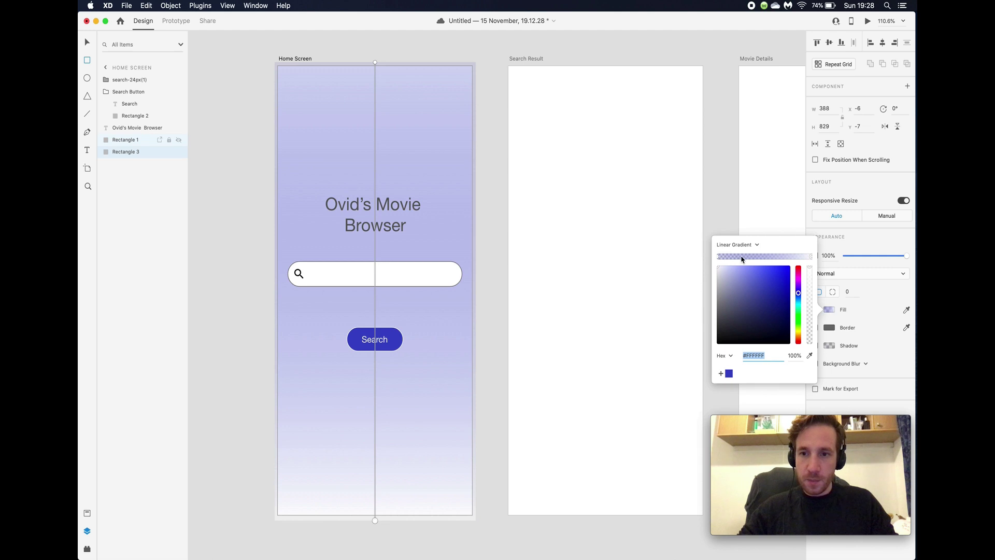
Raise the gradient's upper blue stop to 25% opacity and add a #F1F2FB stop at 95% opacity around the gradient's middle.
left_click(719, 258)
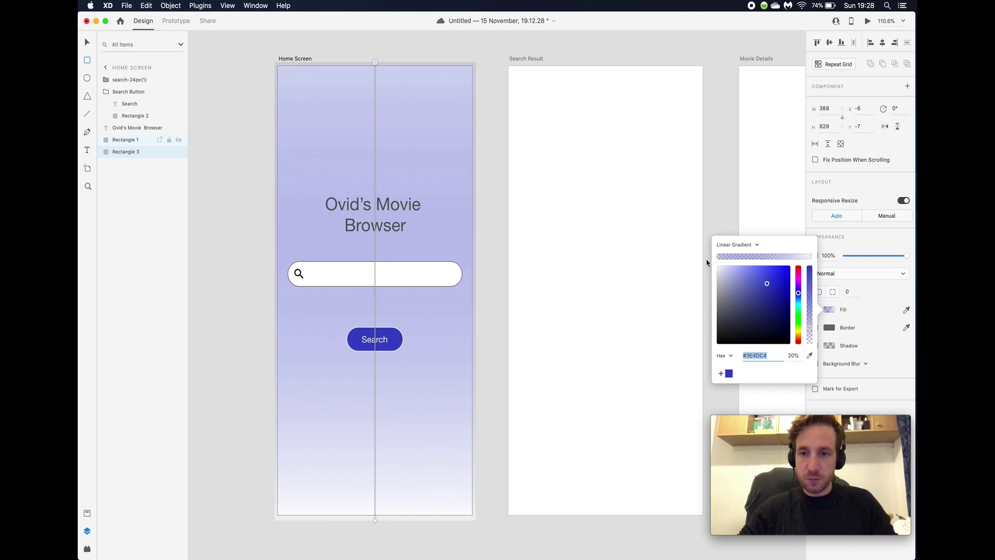
left_click(811, 319)
left_click_drag(812, 319, 812, 327)
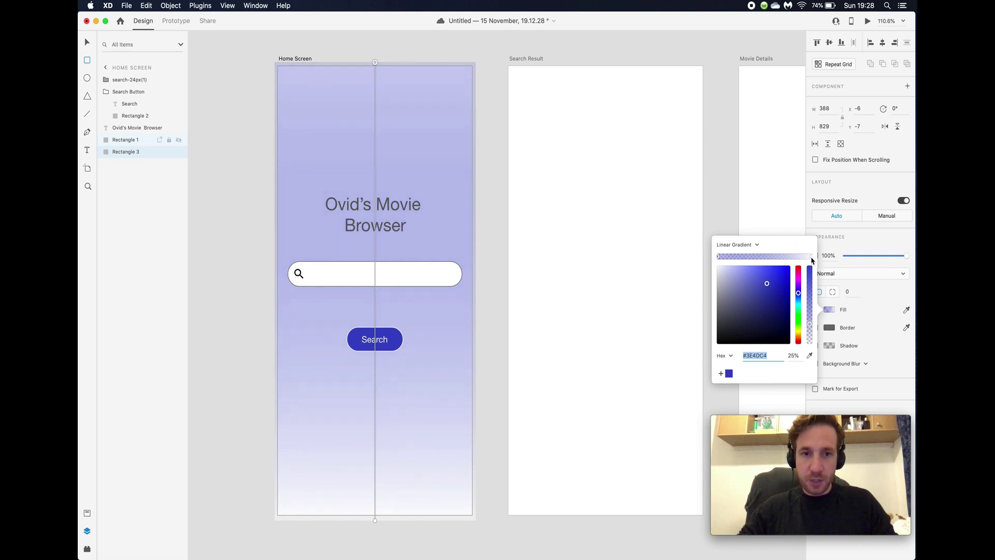
left_click_drag(812, 258, 763, 260)
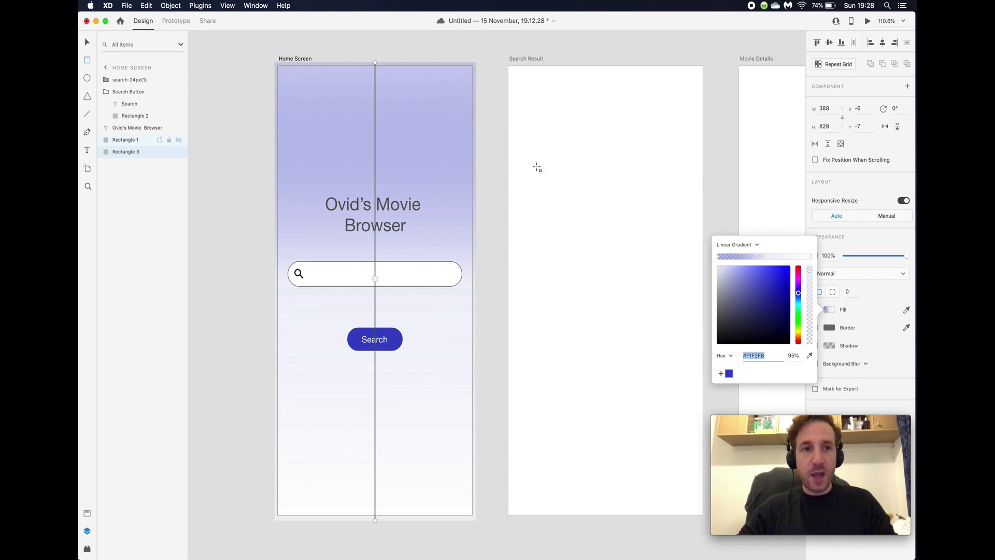
left_click(88, 43)
left_click(208, 125)
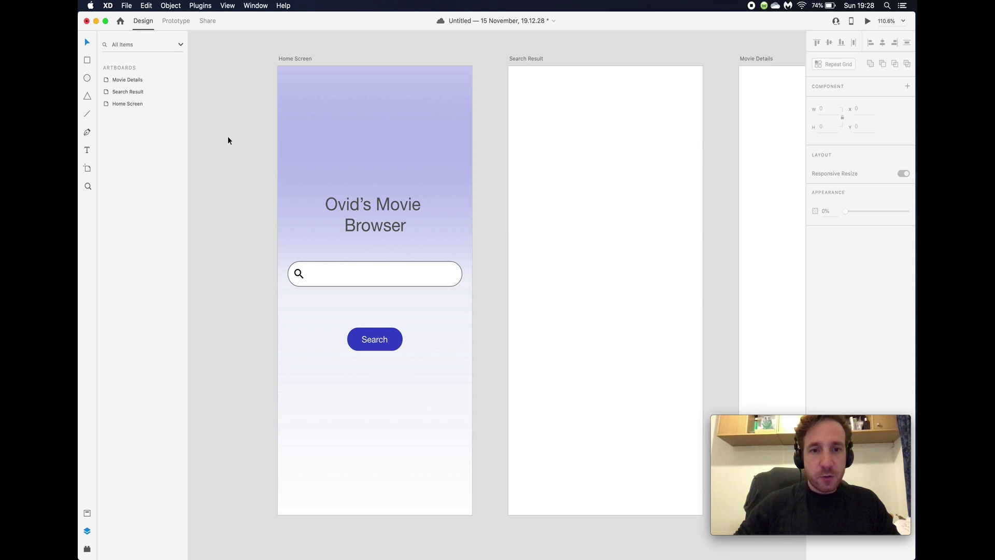
Move the "Ovid's Movie Browser" title straight up to about Y 195 on the Home Screen and save the document.
left_click_drag(379, 217, 380, 218)
key("shift+Up")
key("shift+Up")
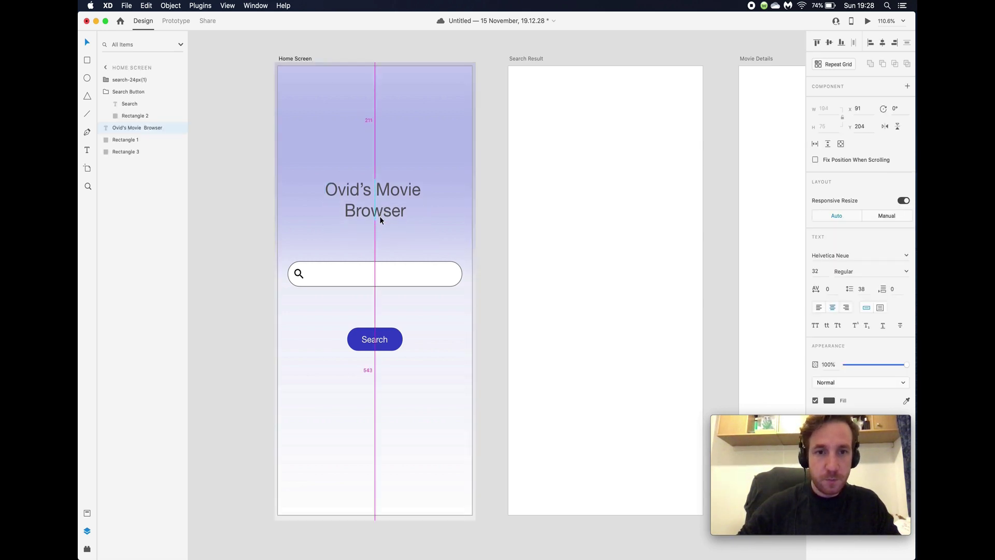
key("Up")
key("Up")
key("Up")
key("Up")
key("Up")
key("Up")
key("Up")
key("Up")
key("Up")
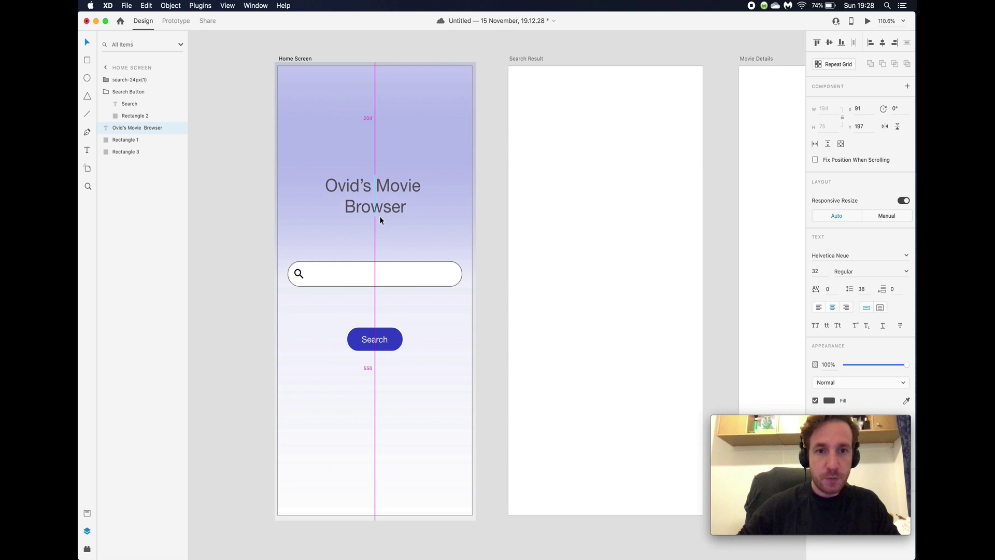
key("Up")
left_click(216, 338)
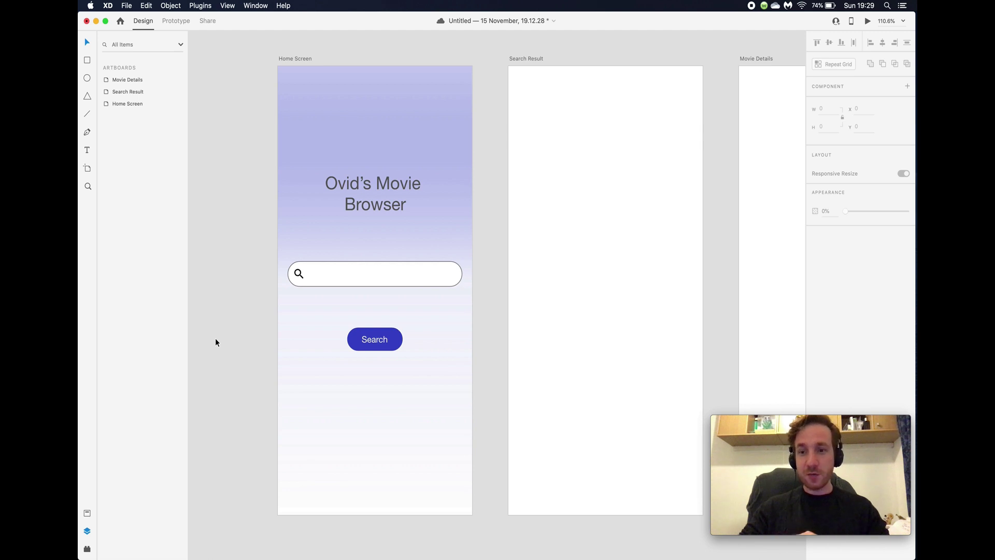
key("super+s")
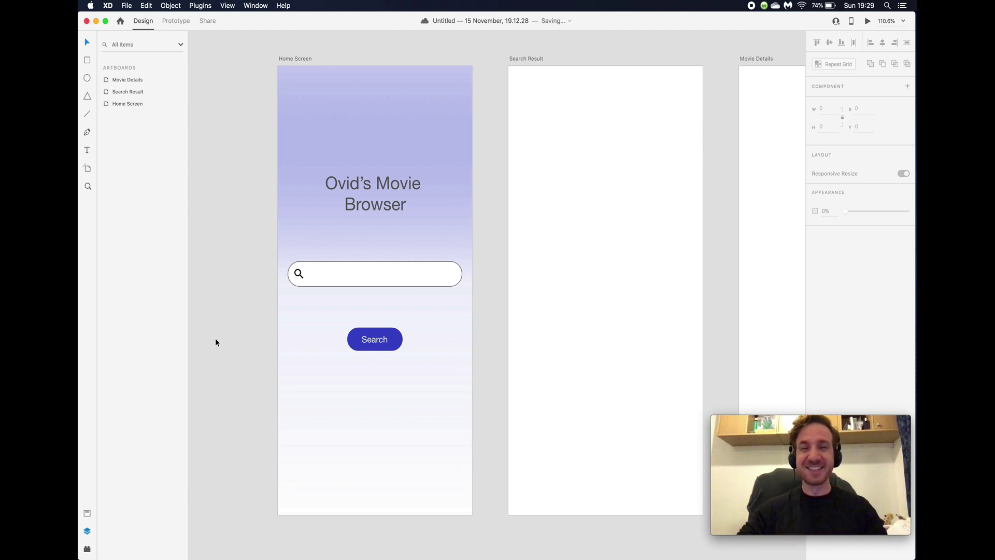
Look over the styled Home Screen and the Search Result and Movie Details artboards beside it.
scroll(396, 351, "right", 3)
scroll(396, 352, "right", 2)
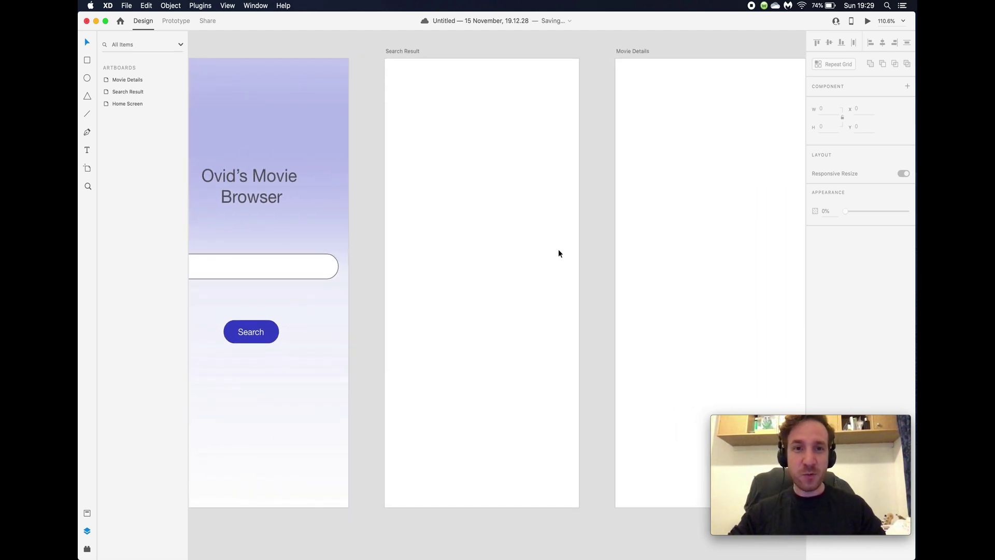
scroll(715, 250, "right", 4)
scroll(715, 251, "left", 5)
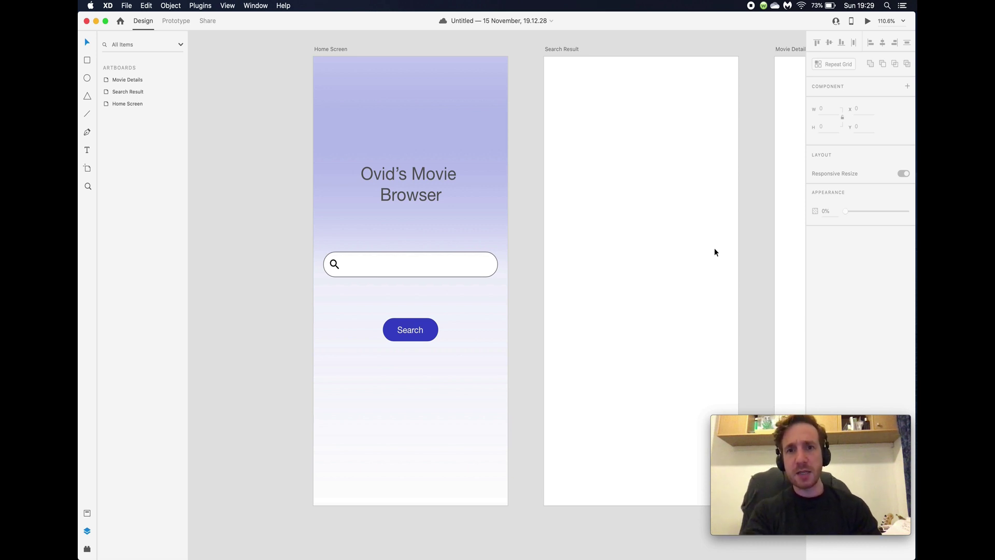
scroll(715, 252, "right", 5)
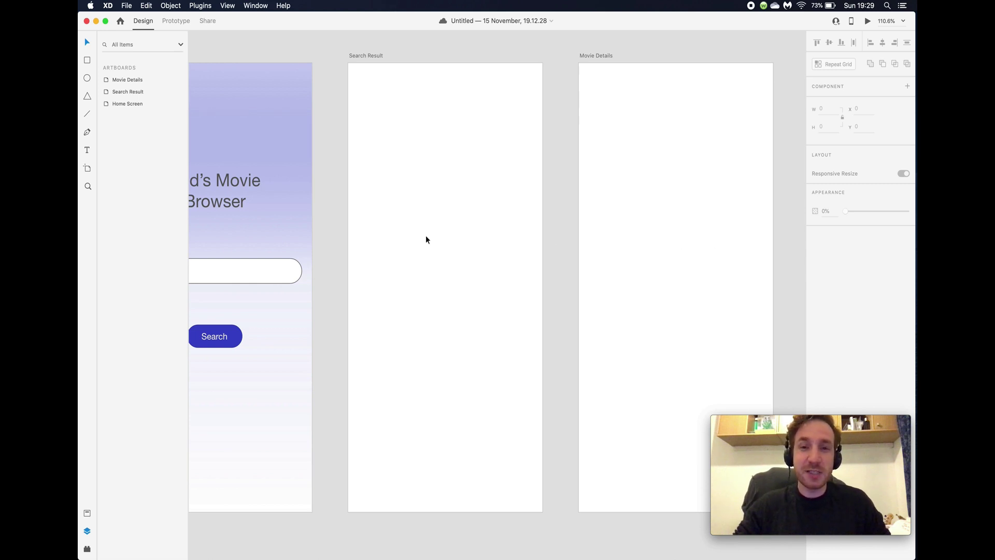
scroll(427, 239, "left", 5)
scroll(427, 240, "left", 2)
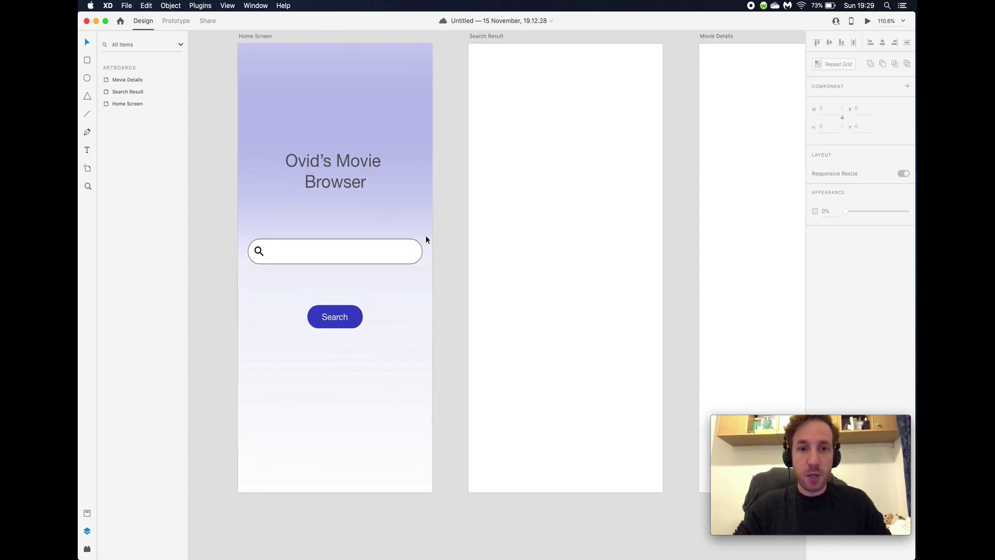
scroll(426, 239, "up", 3)
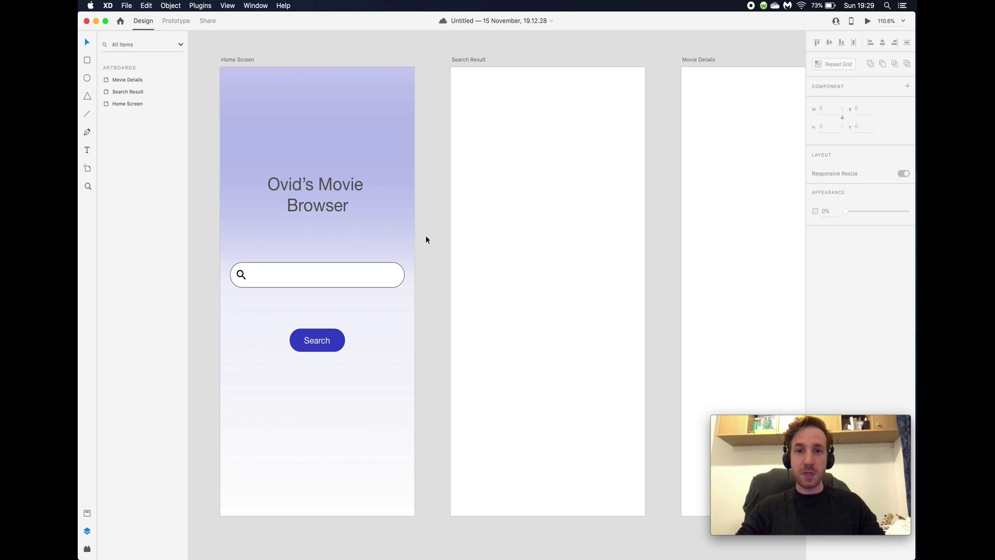